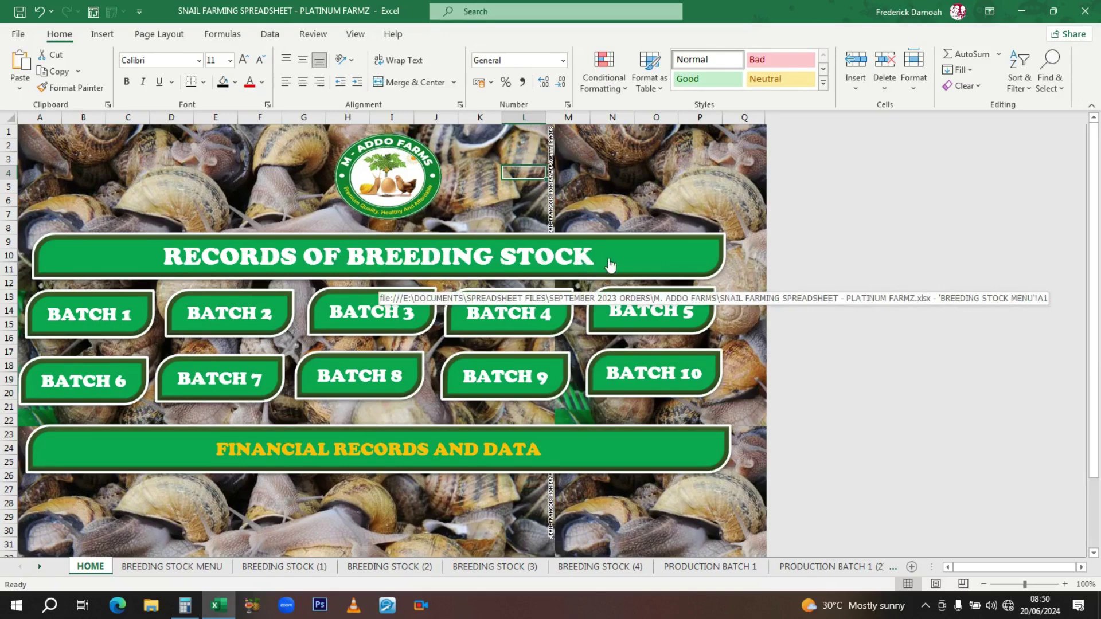
Step: Open Breeding Stock 1's records and check its stocking date and number of snails stocked
click(252, 255)
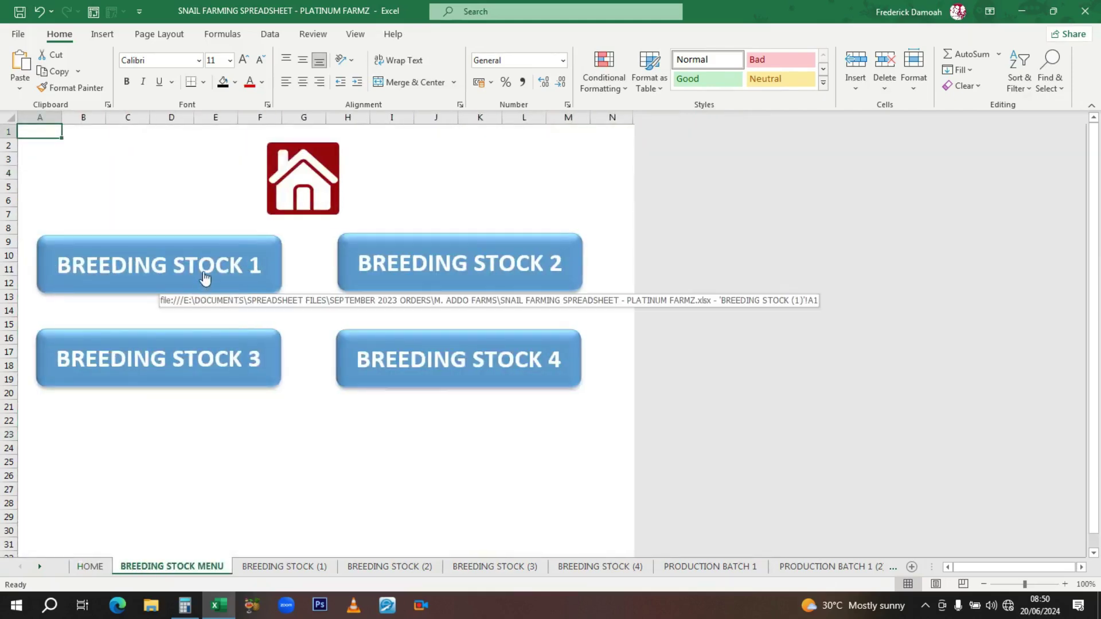
click(203, 277)
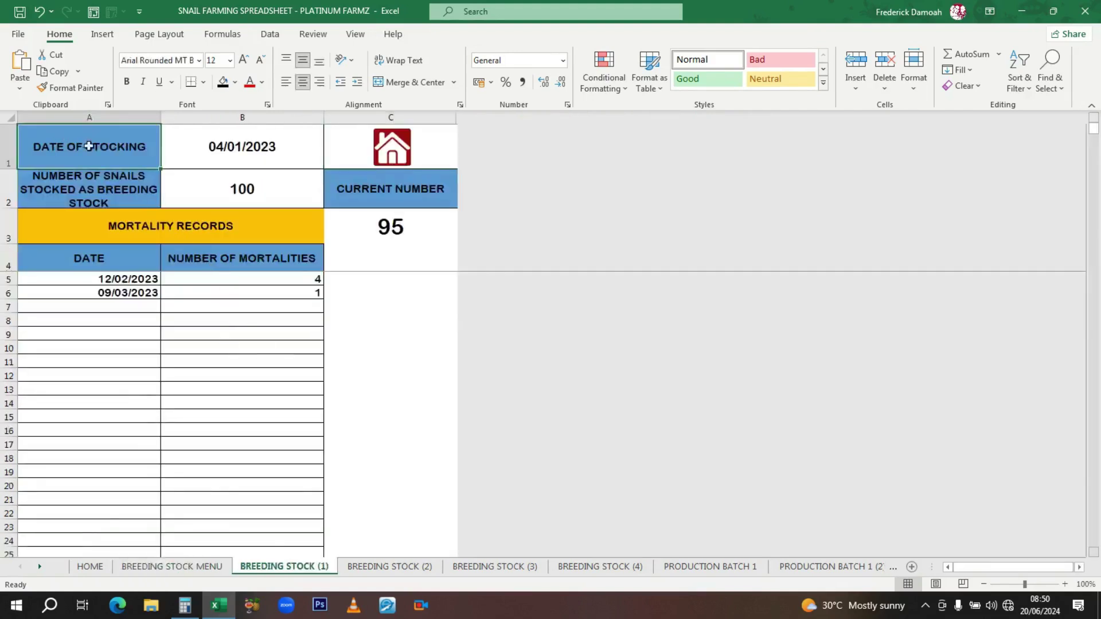
click(244, 154)
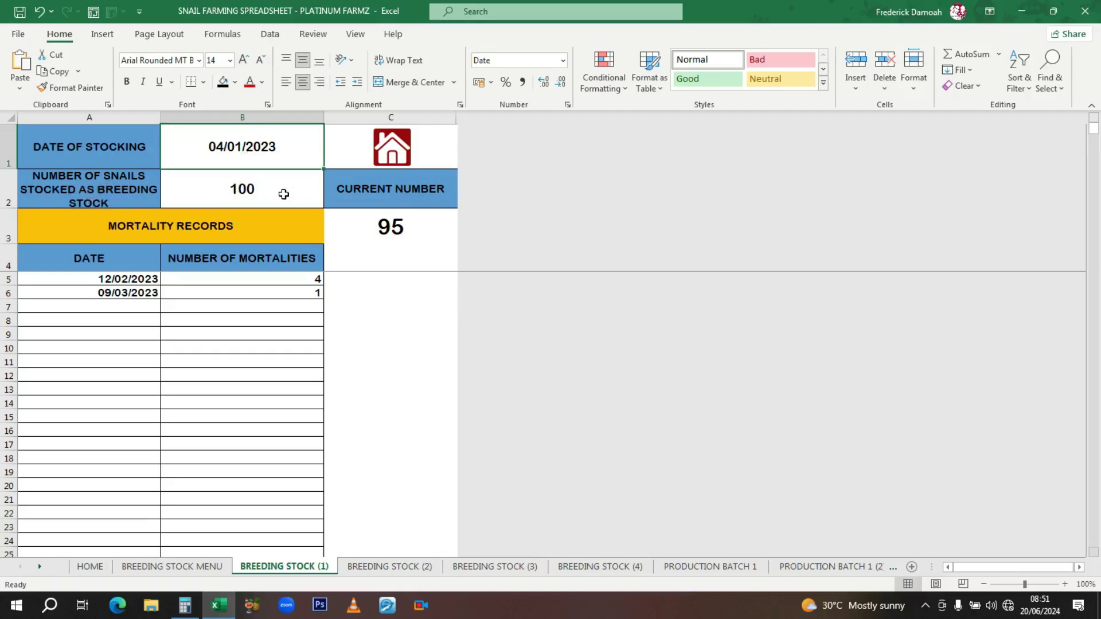
click(252, 192)
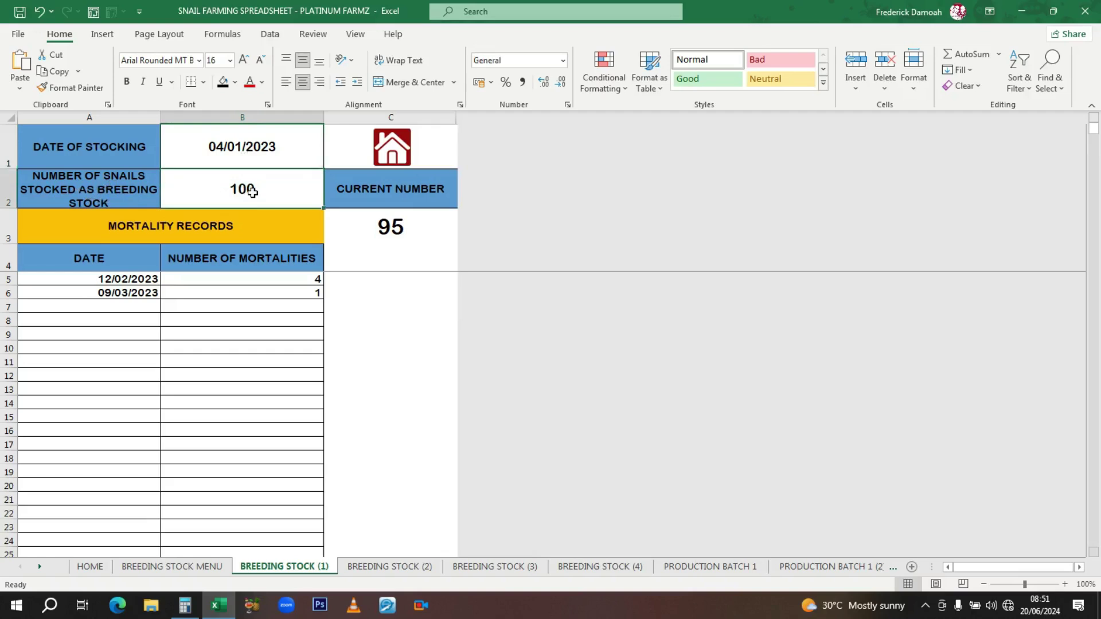
click(136, 232)
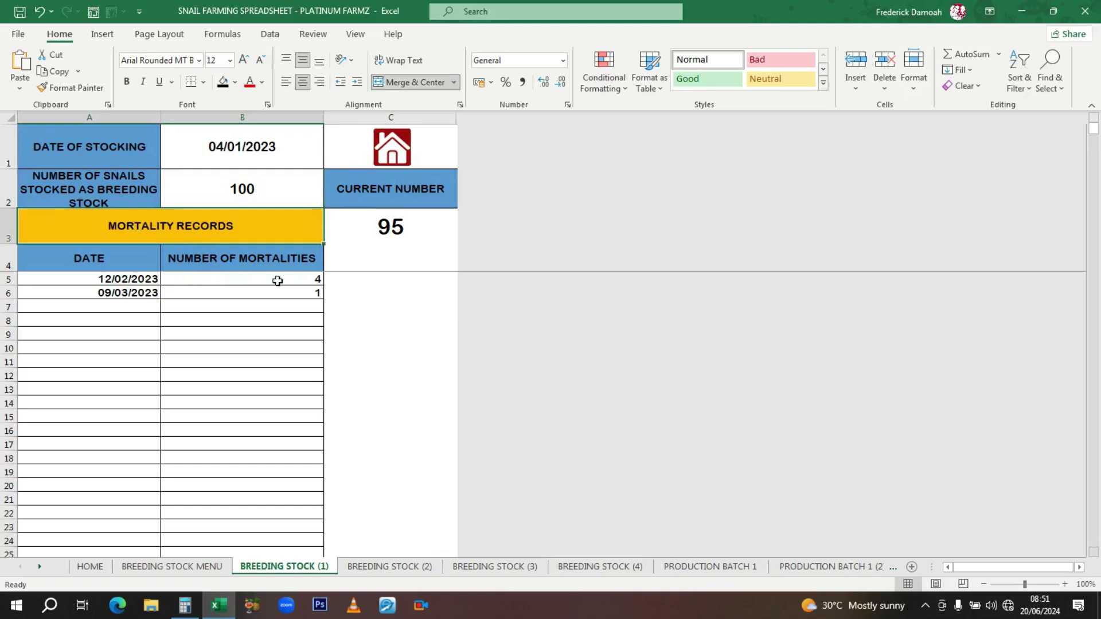
Step: Select the mortality date and count rows, then return via HOME to the Breeding Stock menu
drag(100, 277, 290, 499)
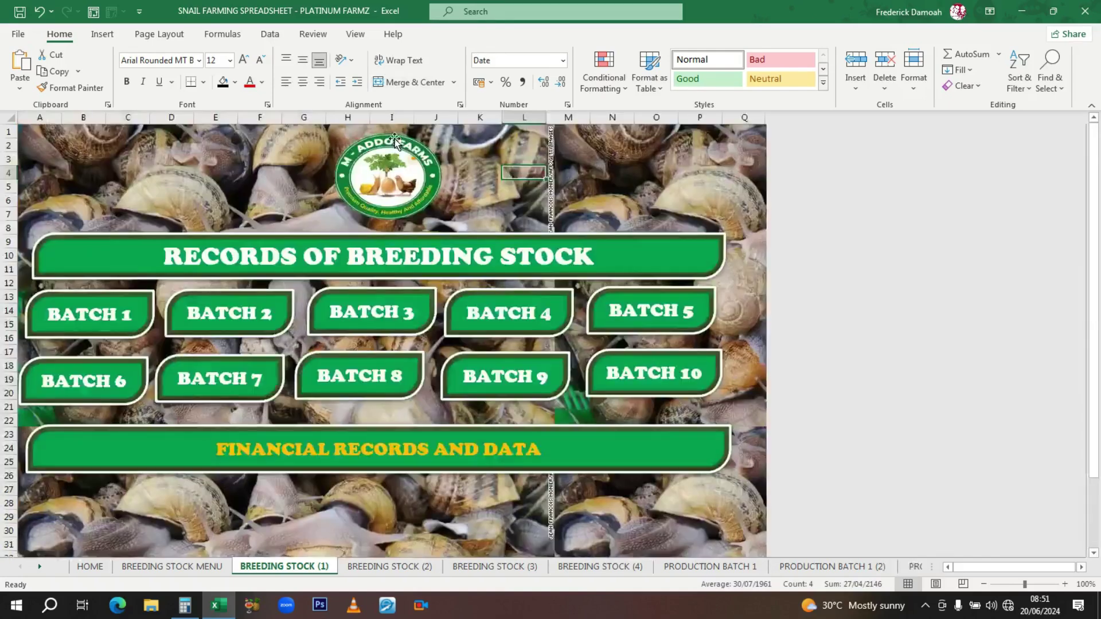
click(393, 143)
click(329, 263)
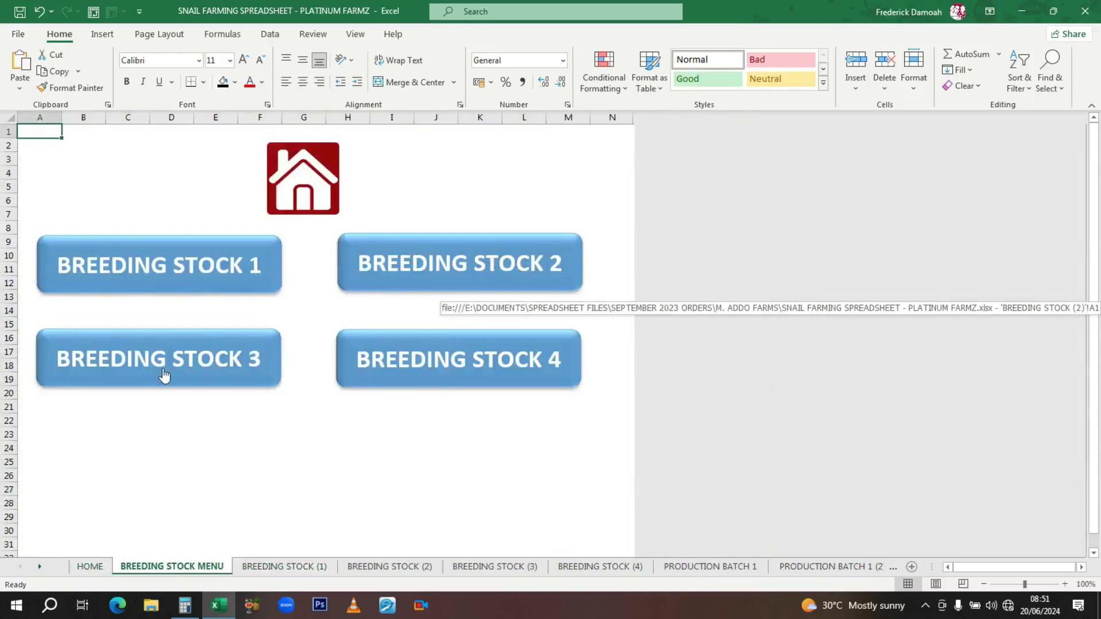
Step: Open Production Batch 1 and enter 23/4/24 as the date of hatch
click(307, 183)
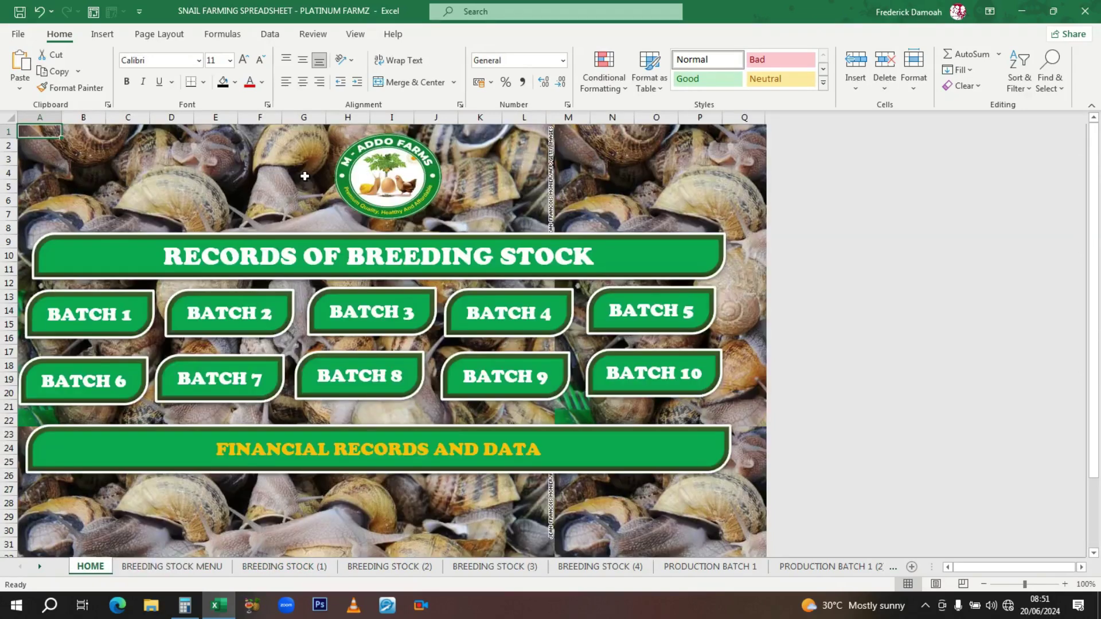
click(110, 319)
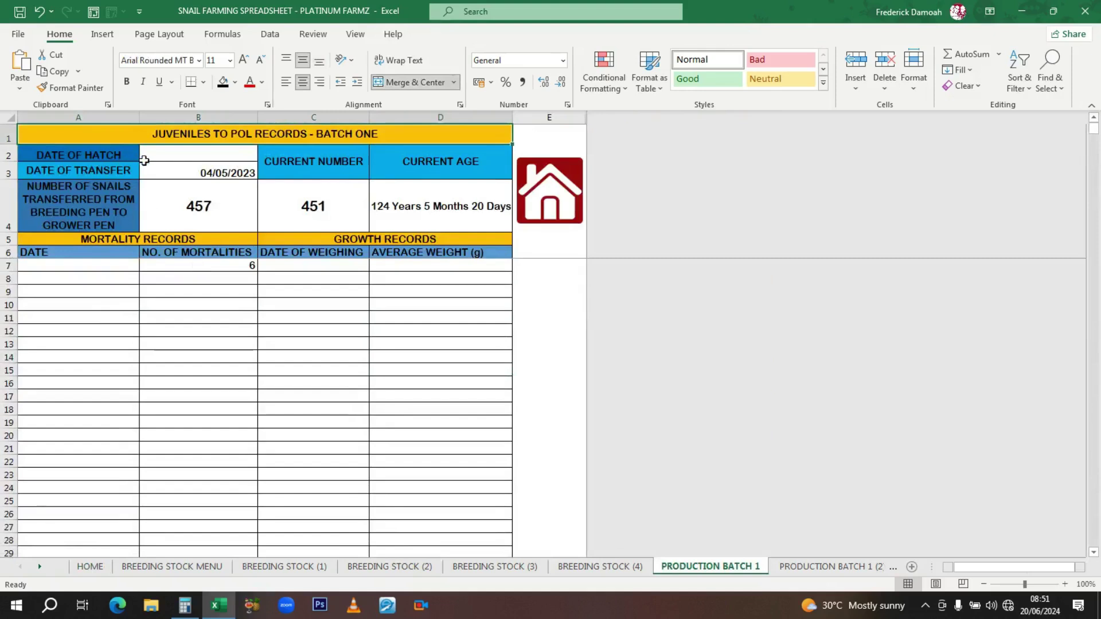
click(202, 153)
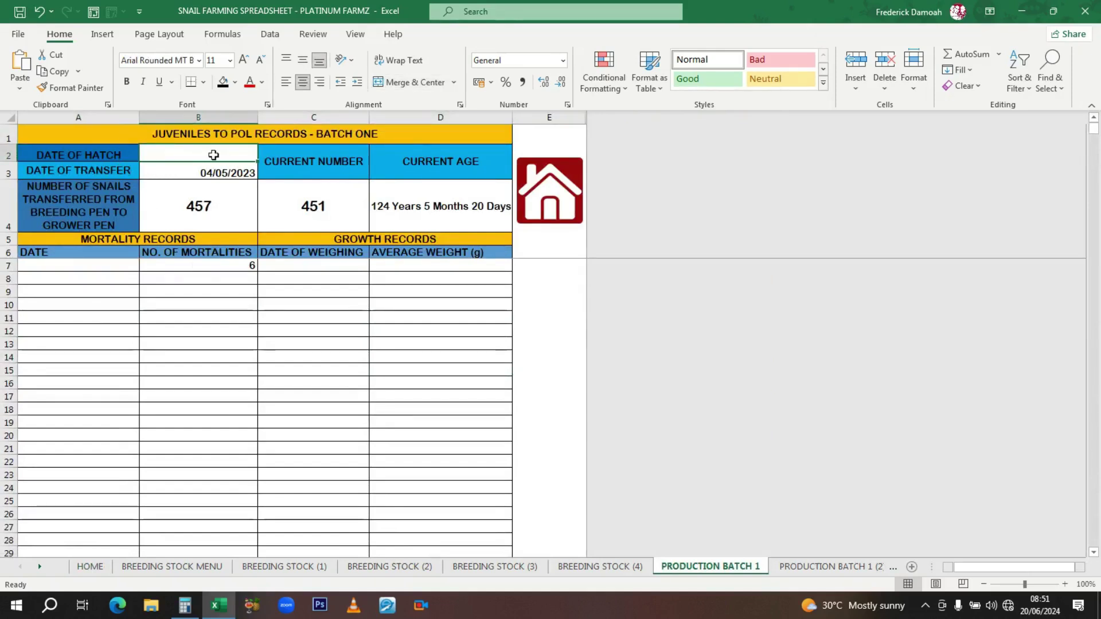
text(23/4/24)
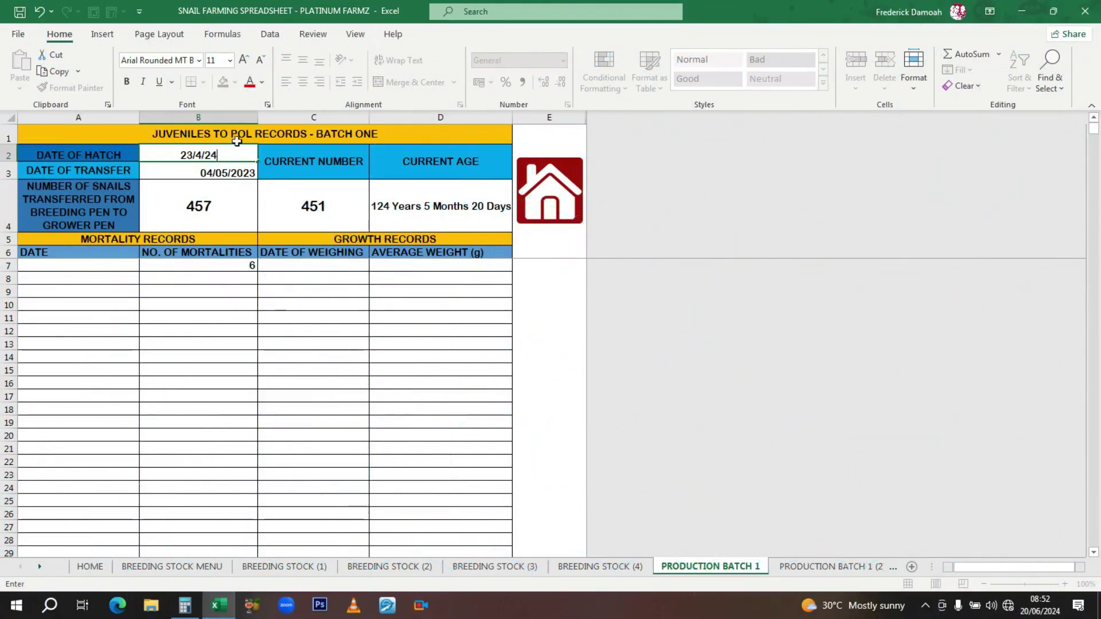
click(235, 191)
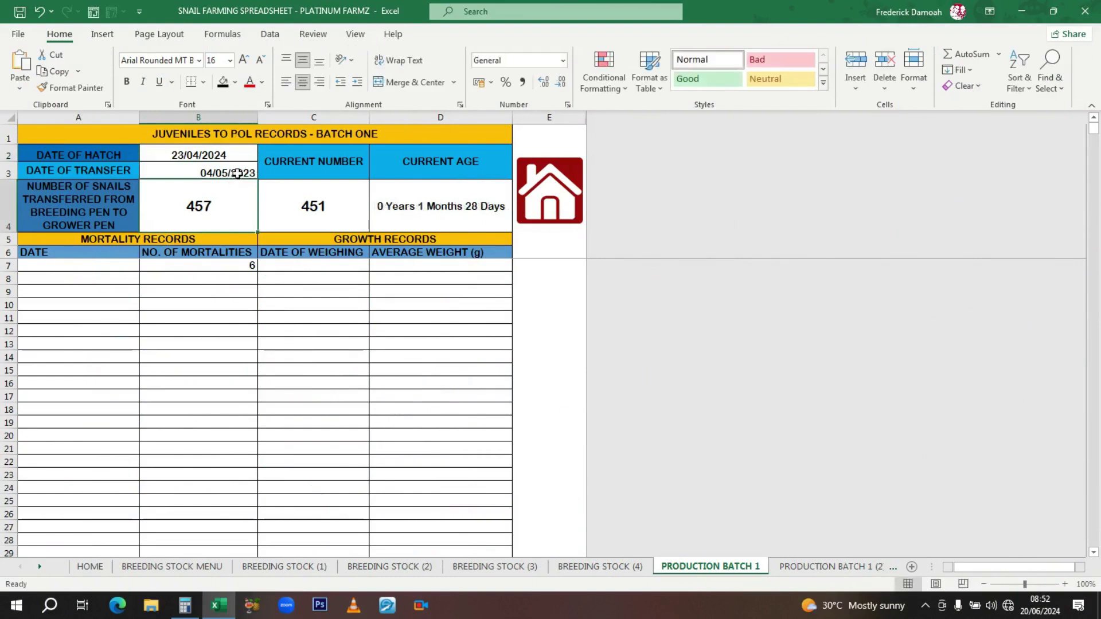
Step: Correct Batch 1's date of transfer to 04/06/2024
double_click(227, 173)
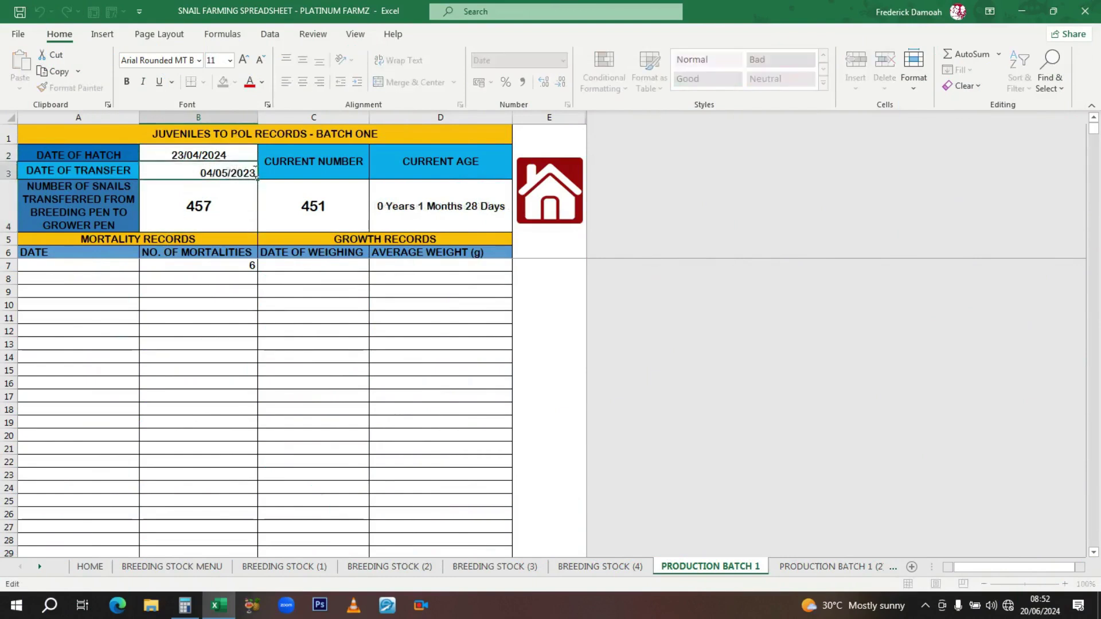
key(BackSpace)
text(4)
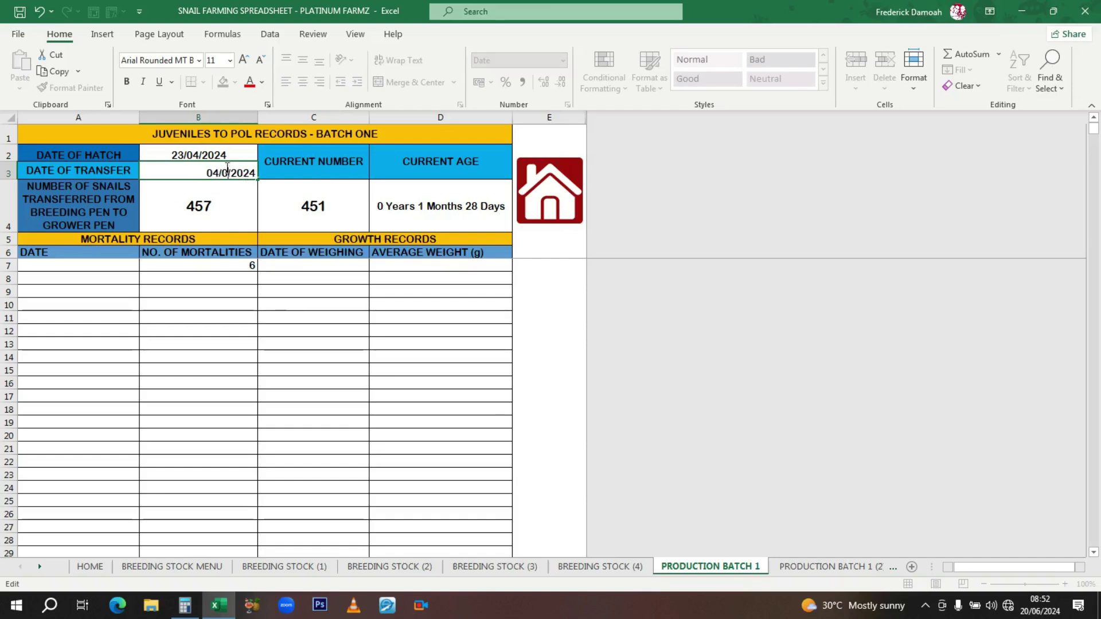
text(6)
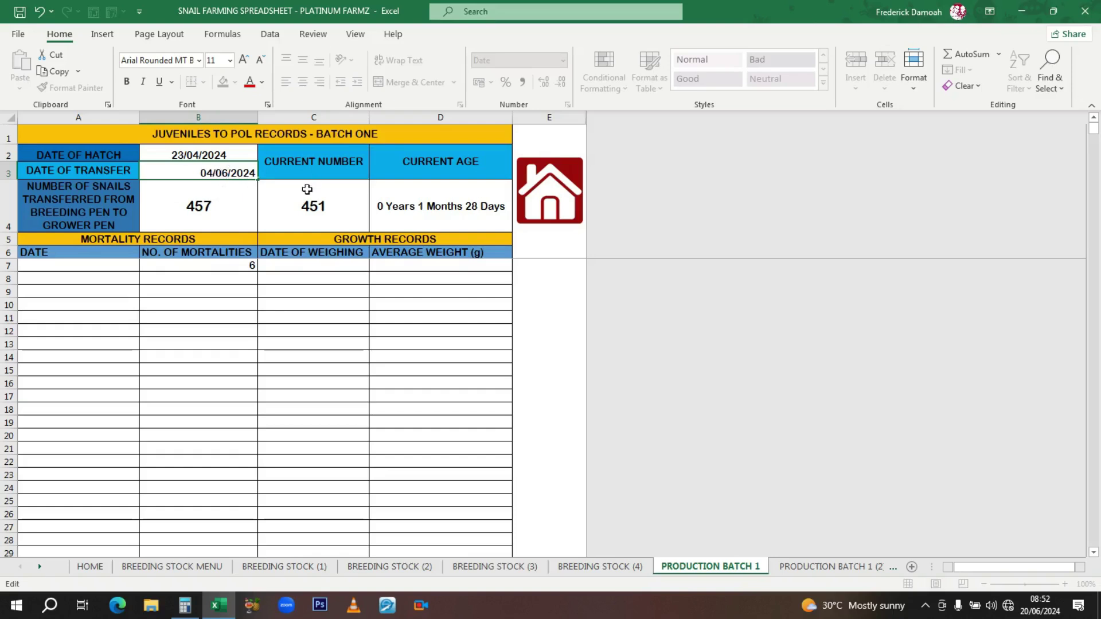
click(210, 224)
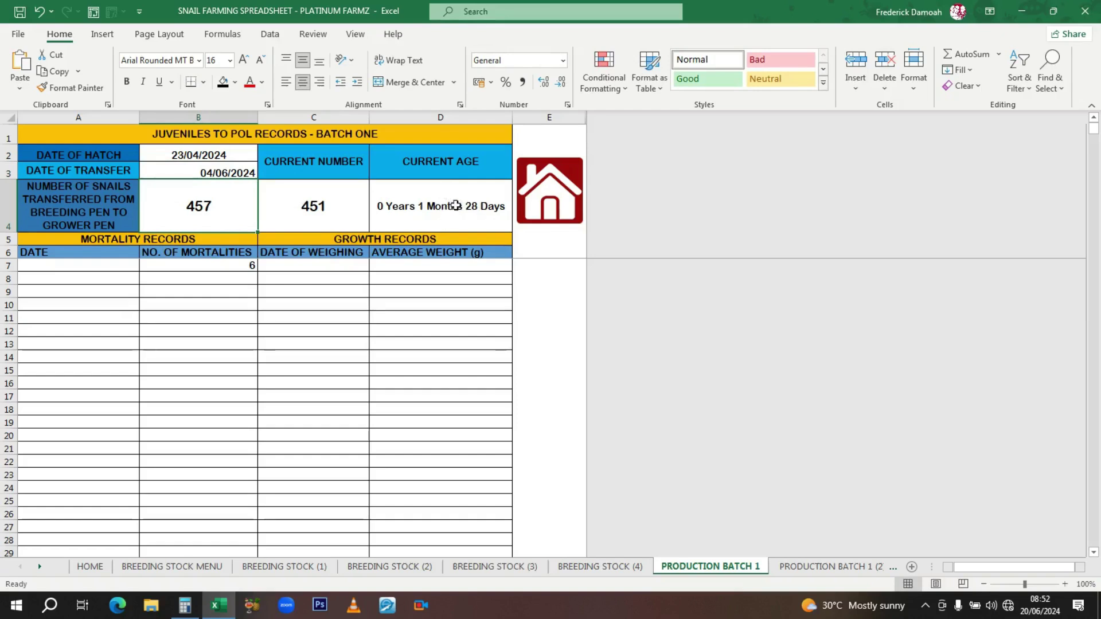
Step: Change the hatch date to 20/04/2024, then undo it back to 23/04/2024
click(193, 156)
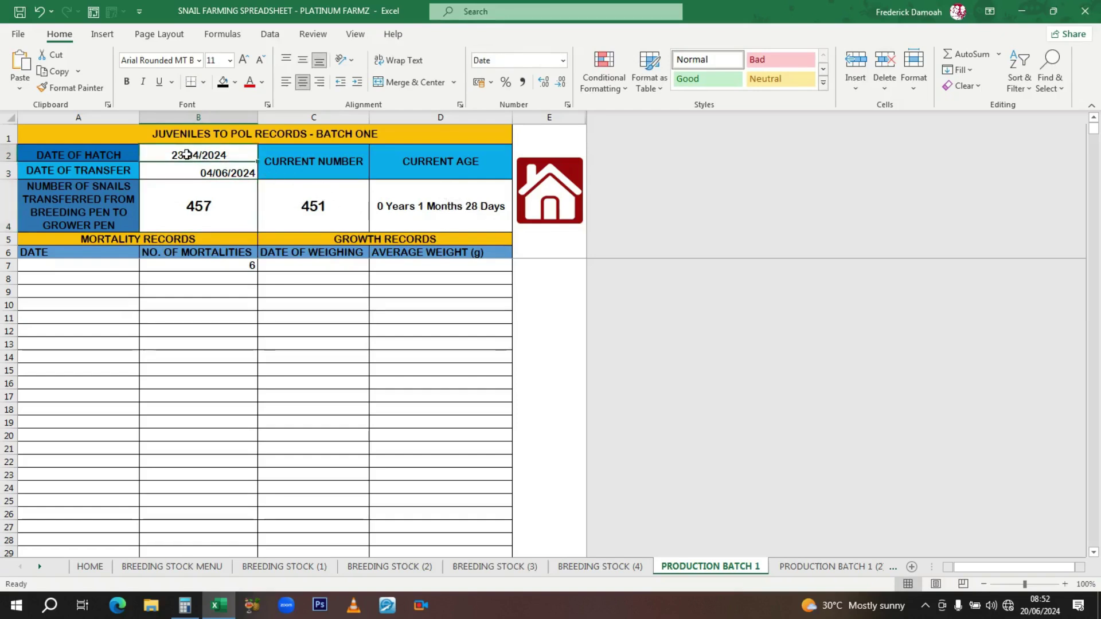
double_click(185, 156)
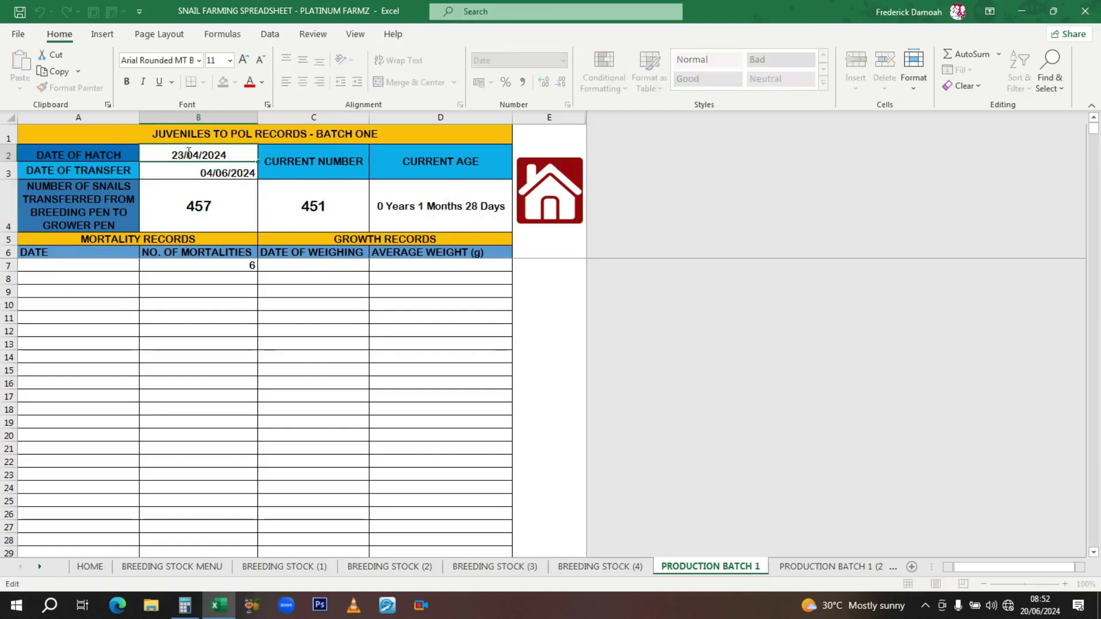
key(BackSpace)
text(0)
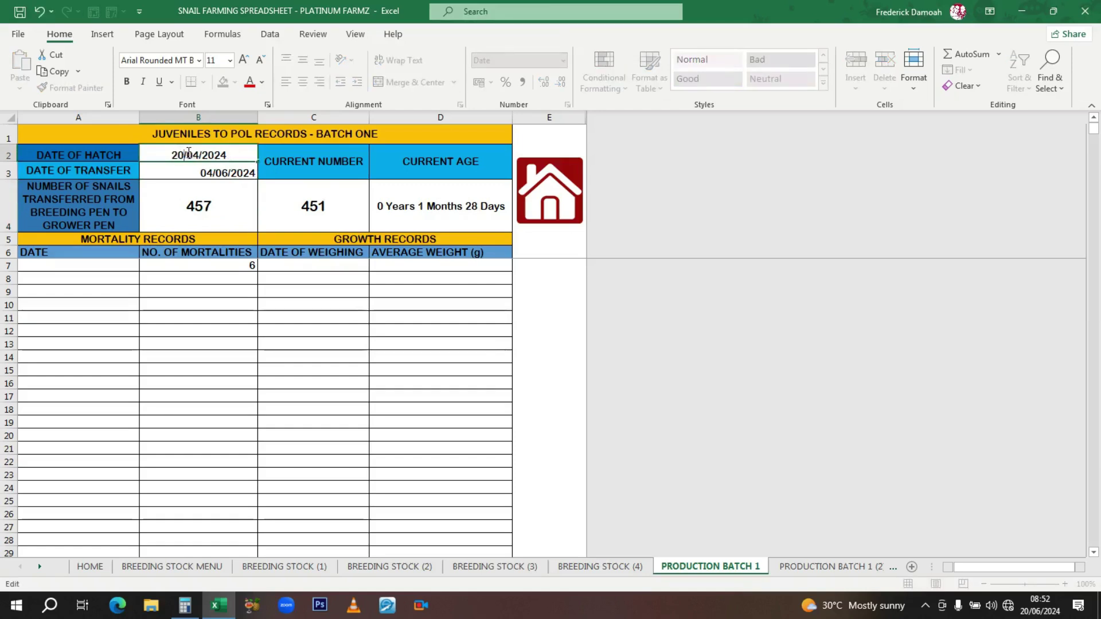
key(Return)
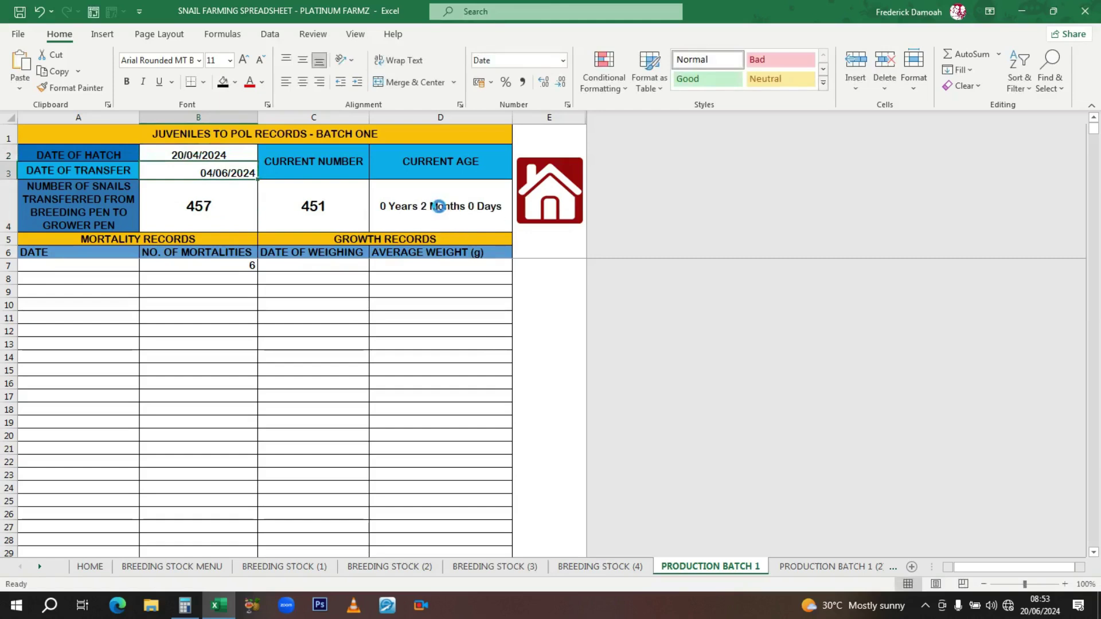
key(ctrl+z)
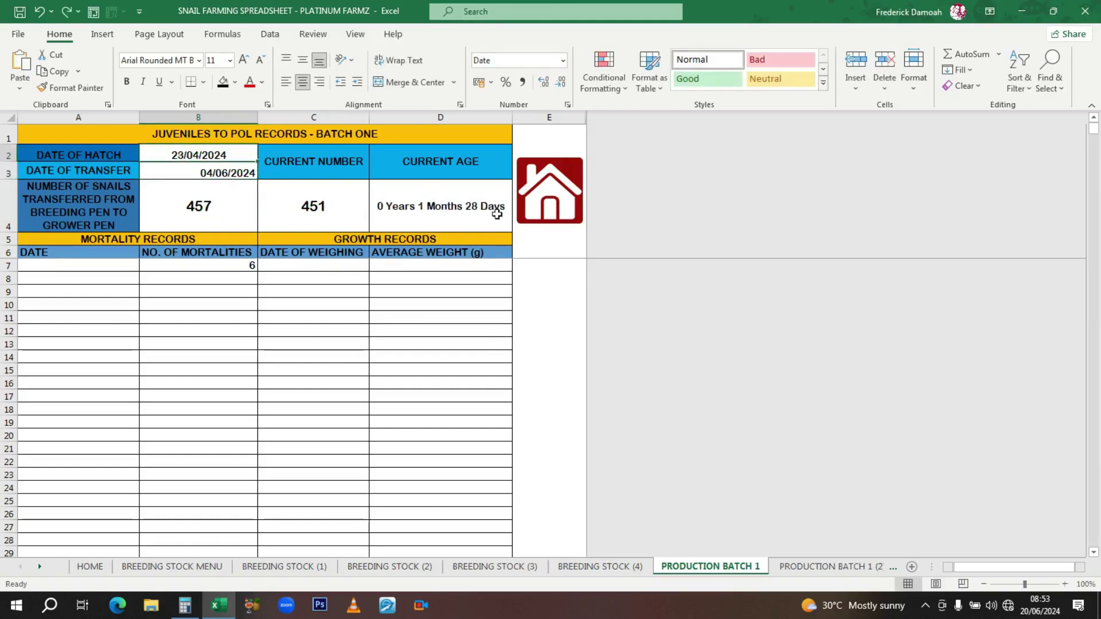
Step: Inspect the current age, mortality dates and weighing cells, then go back to HOME
click(472, 205)
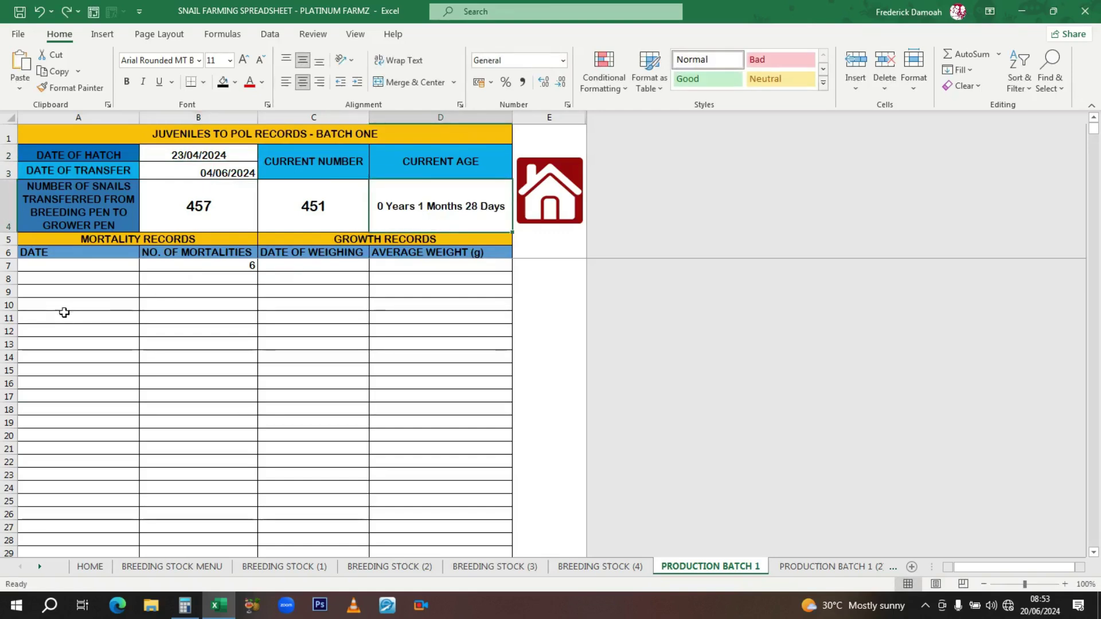
click(68, 265)
drag(76, 277, 77, 292)
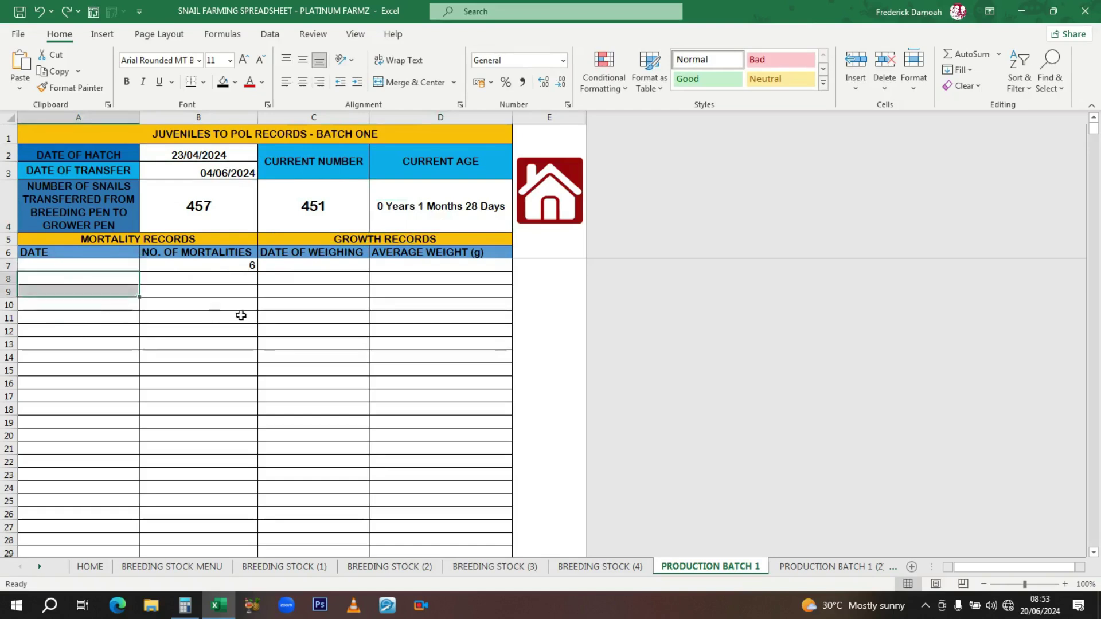
click(334, 289)
click(298, 276)
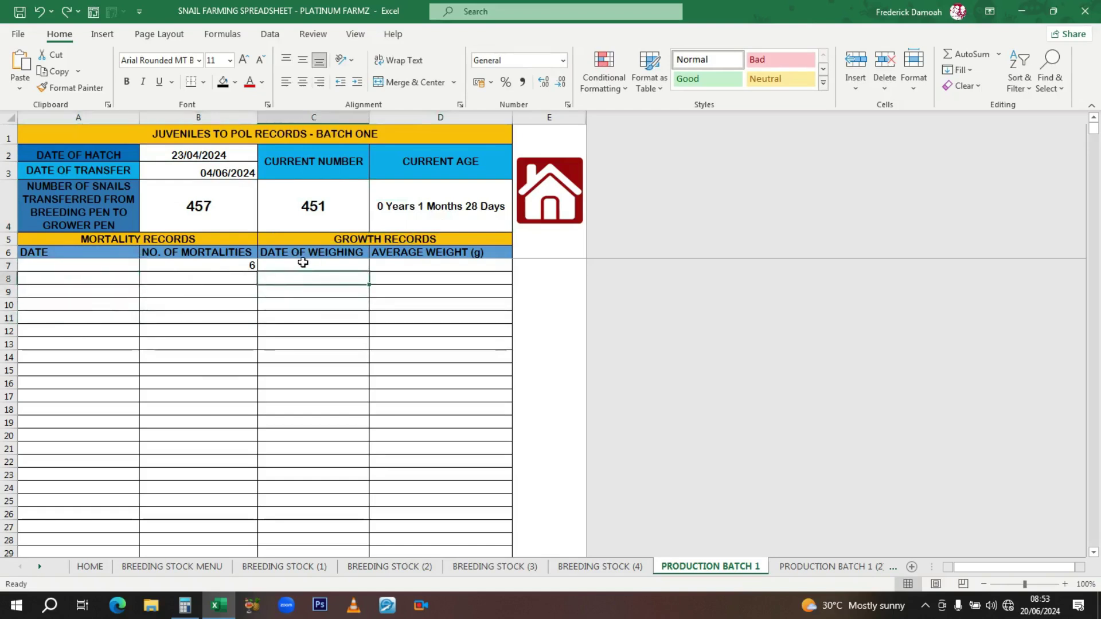
click(304, 263)
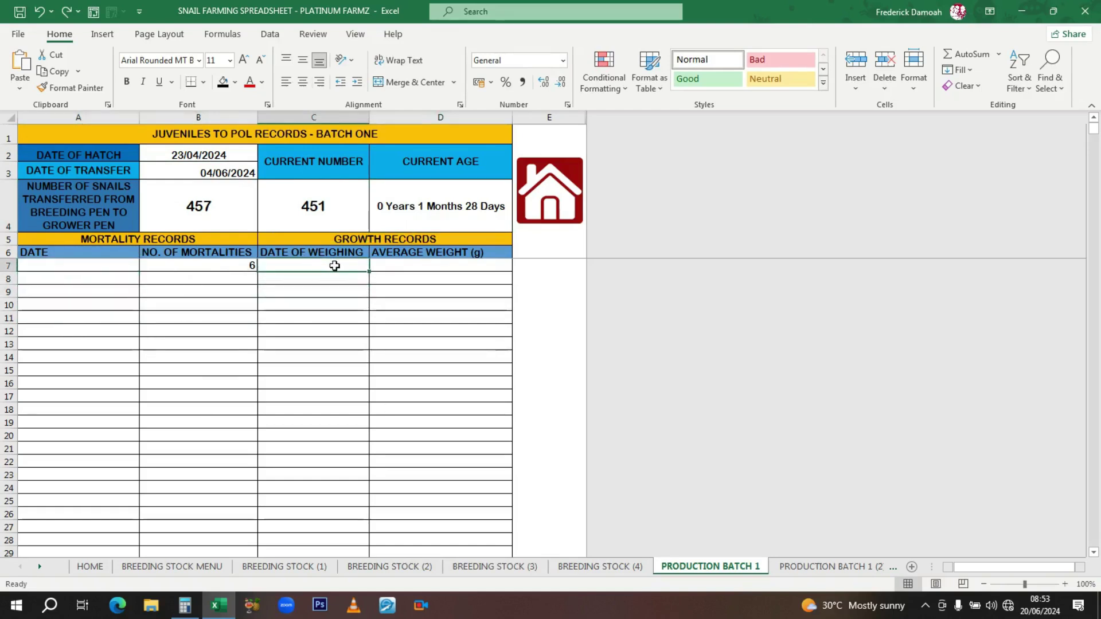
click(383, 264)
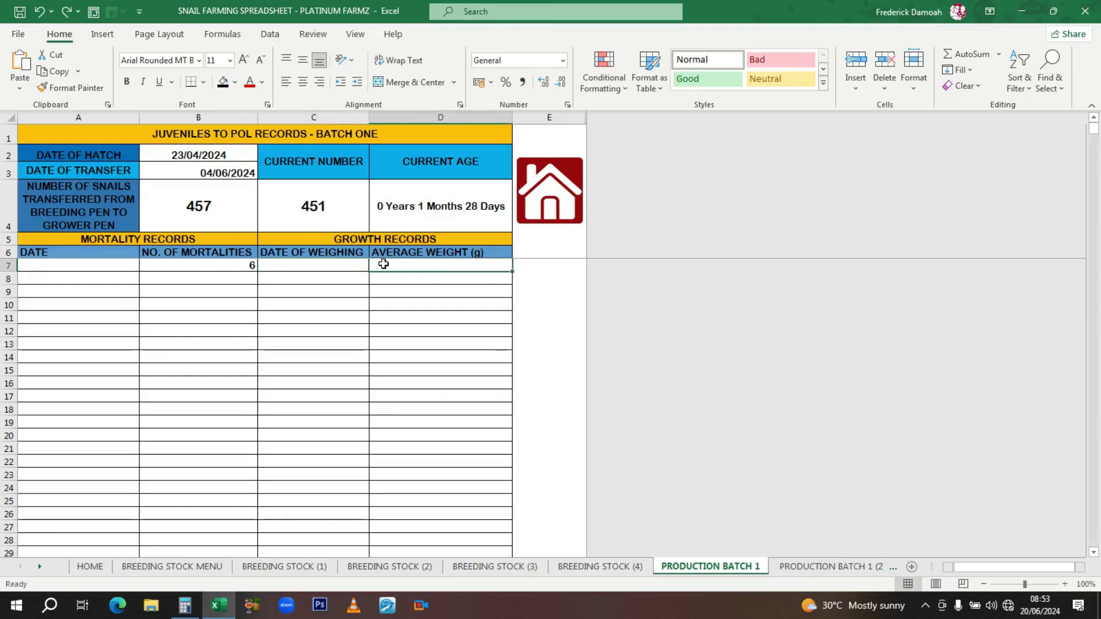
click(301, 264)
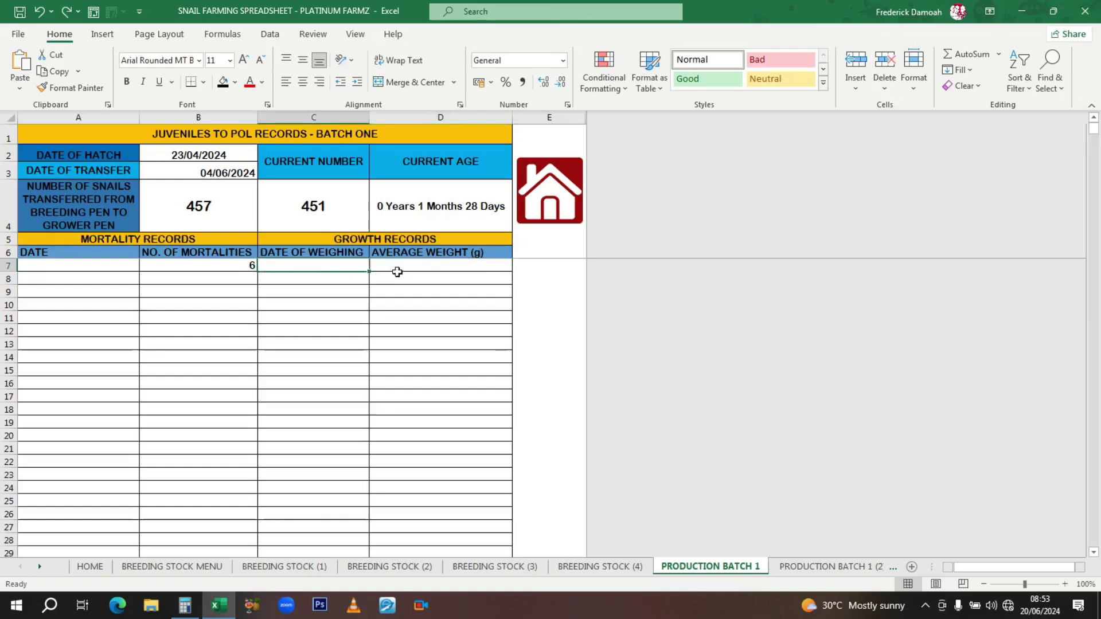
click(533, 203)
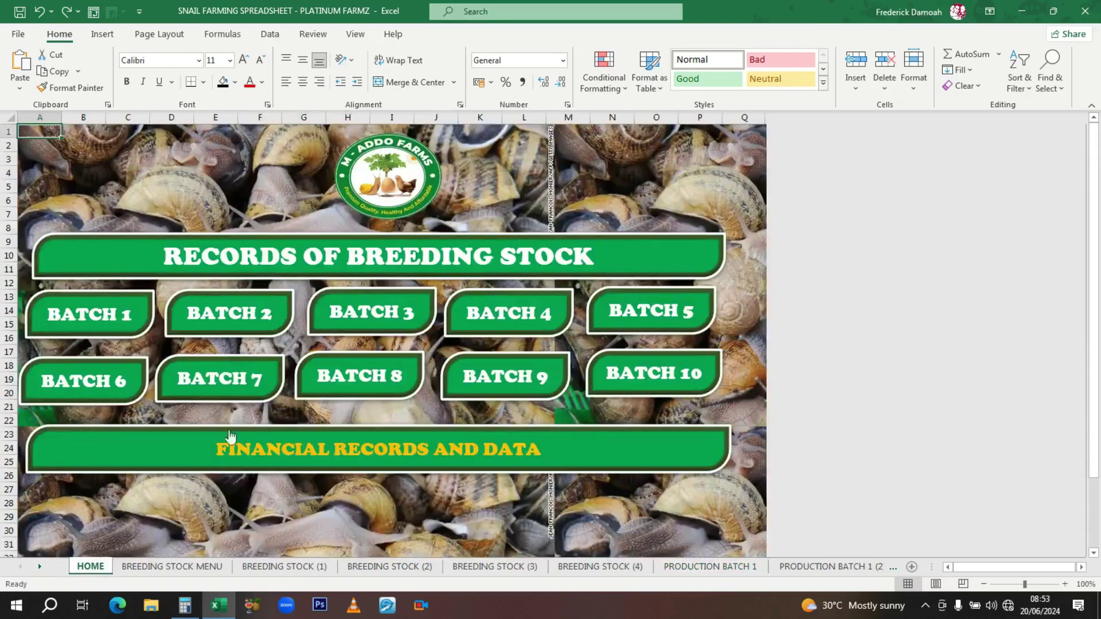
Step: Go through FINANCIAL RECORDS AND DATA to the INCOME AND EXPENDITURE sheet
click(349, 451)
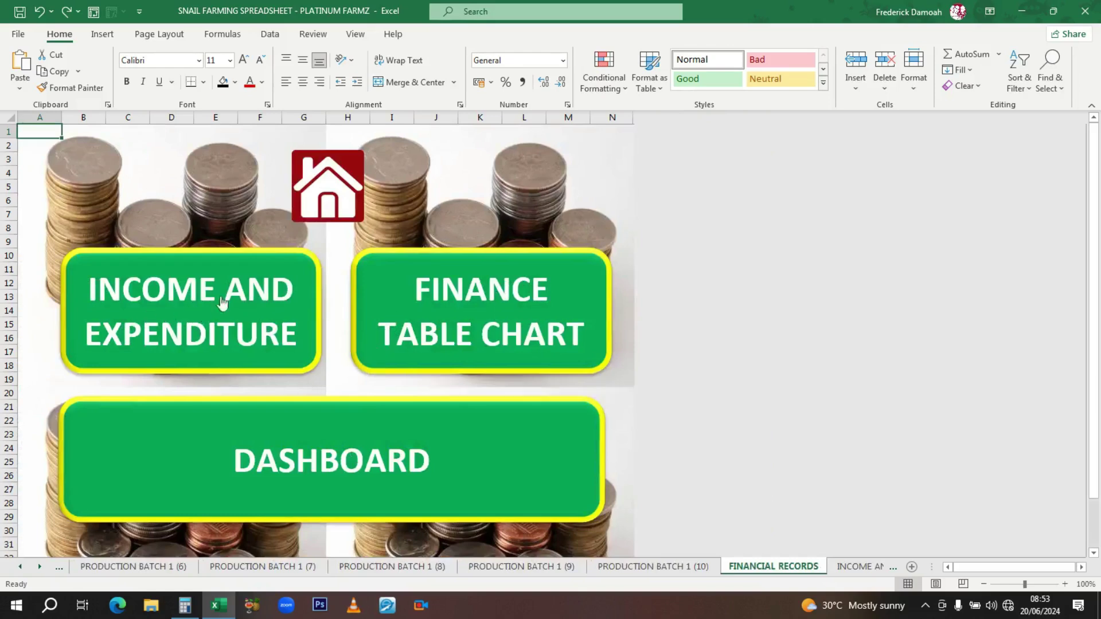
click(323, 166)
click(424, 458)
click(235, 316)
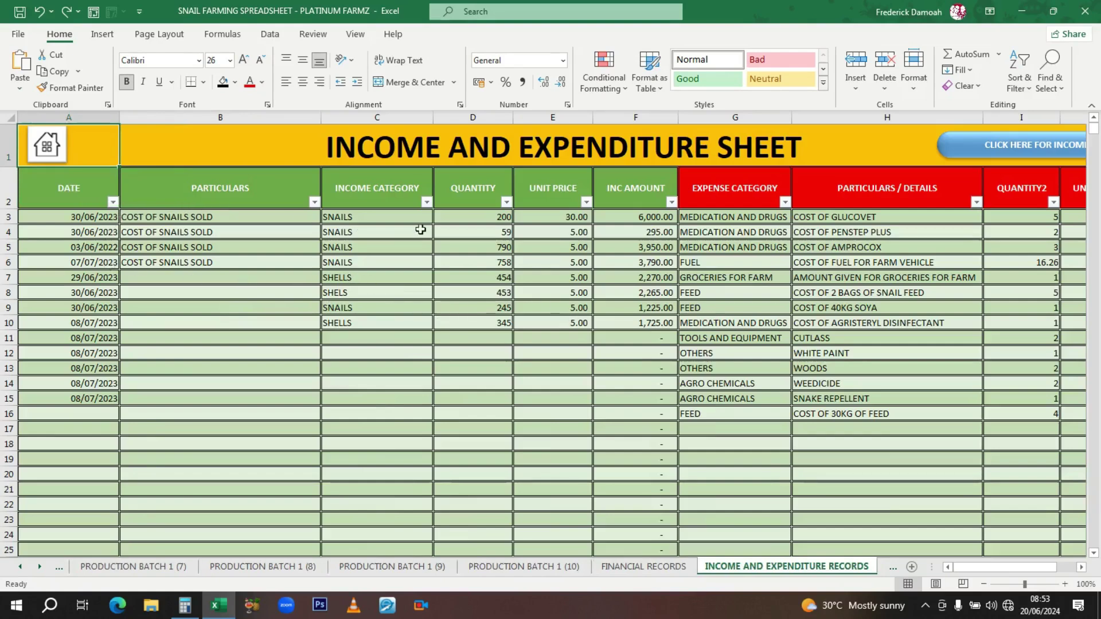
Step: Review the INCOME CATEGORY column entries, including SHELLS in cell C7
mouse_move(967, 567)
mouse_down()
mouse_move(1000, 569)
mouse_move(953, 569)
mouse_up()
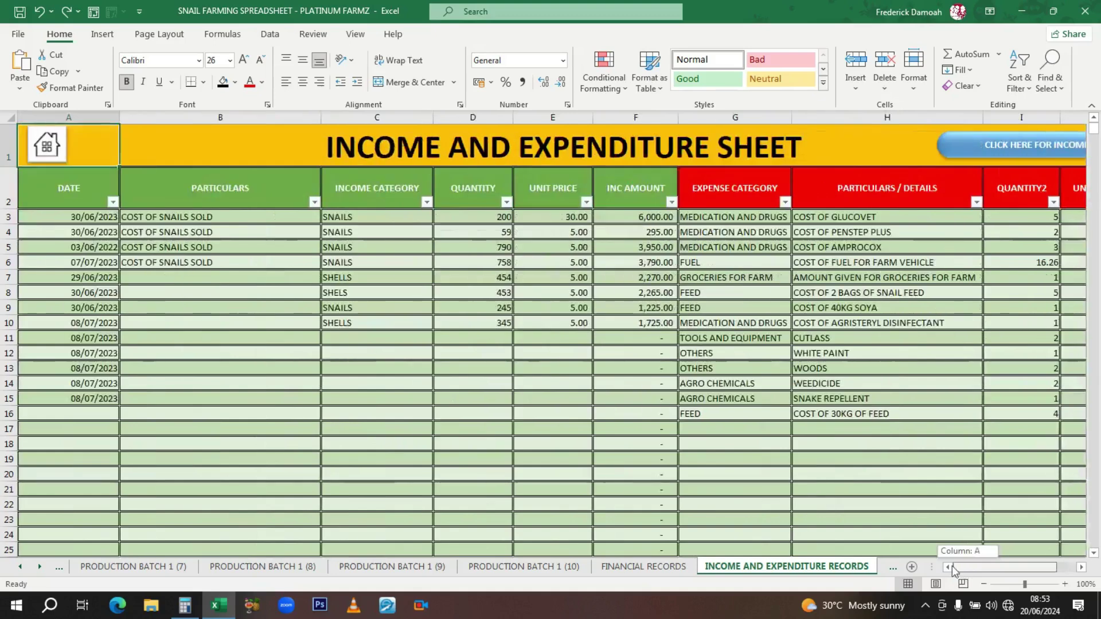
click(374, 114)
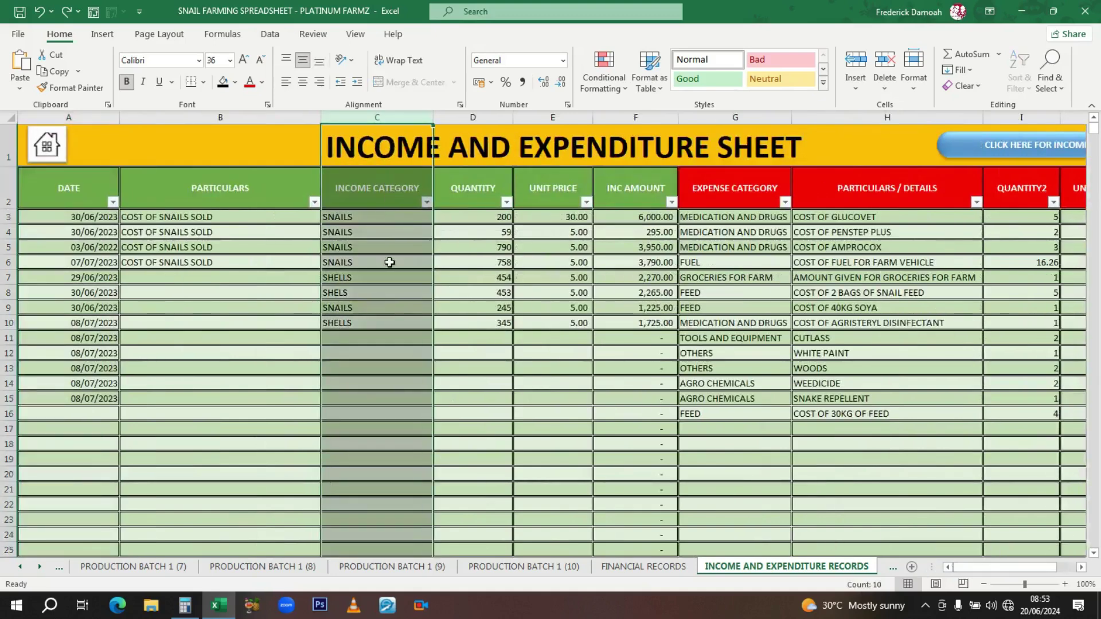
click(386, 218)
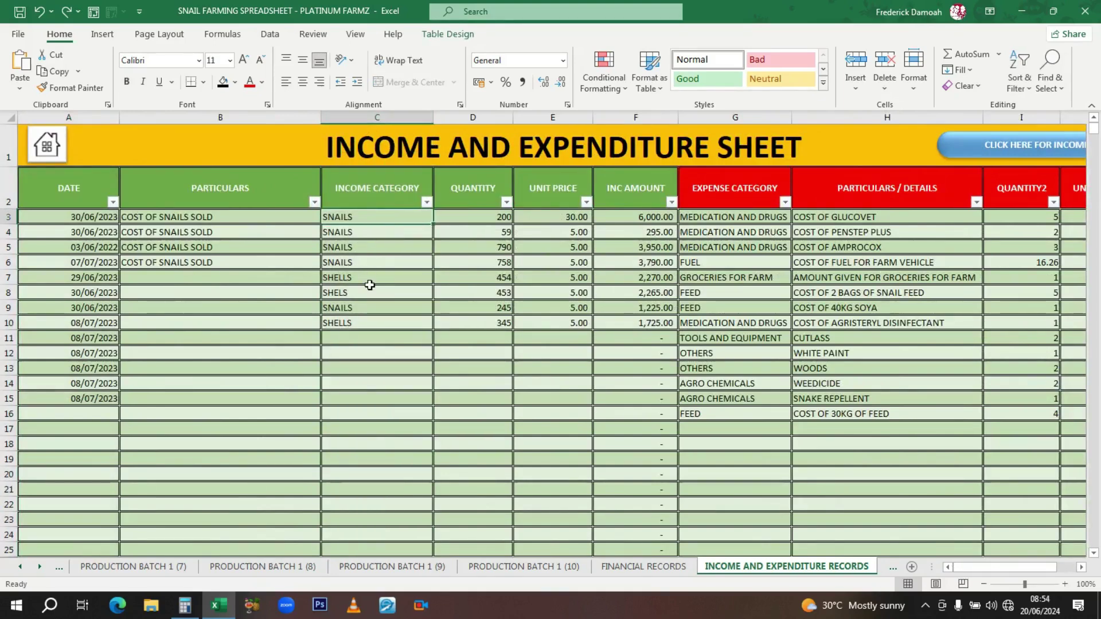
click(390, 277)
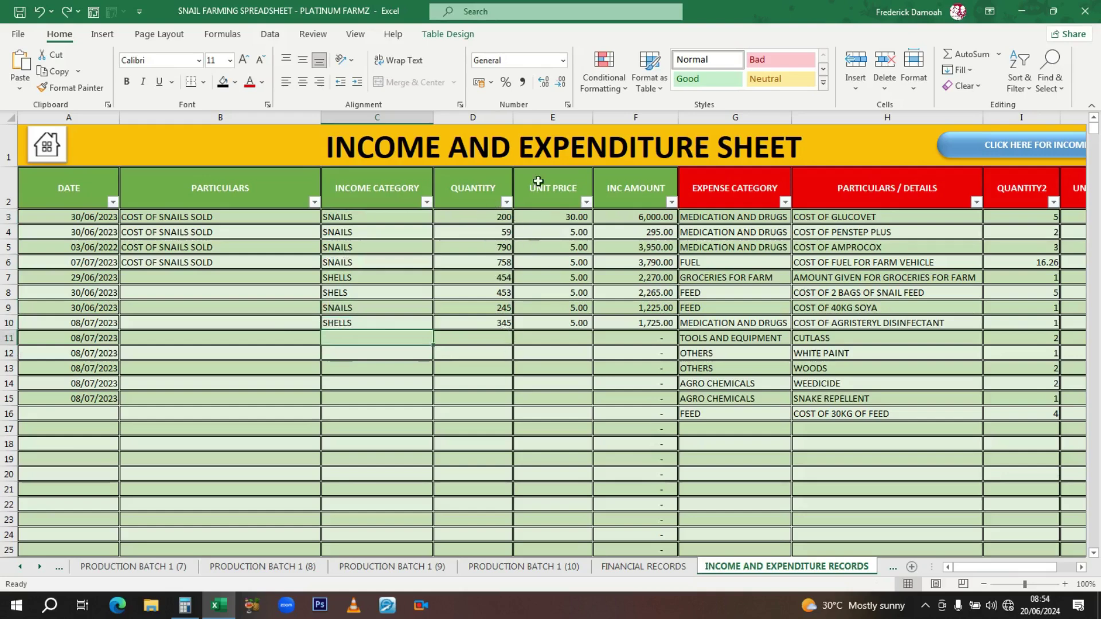
click(542, 118)
click(636, 117)
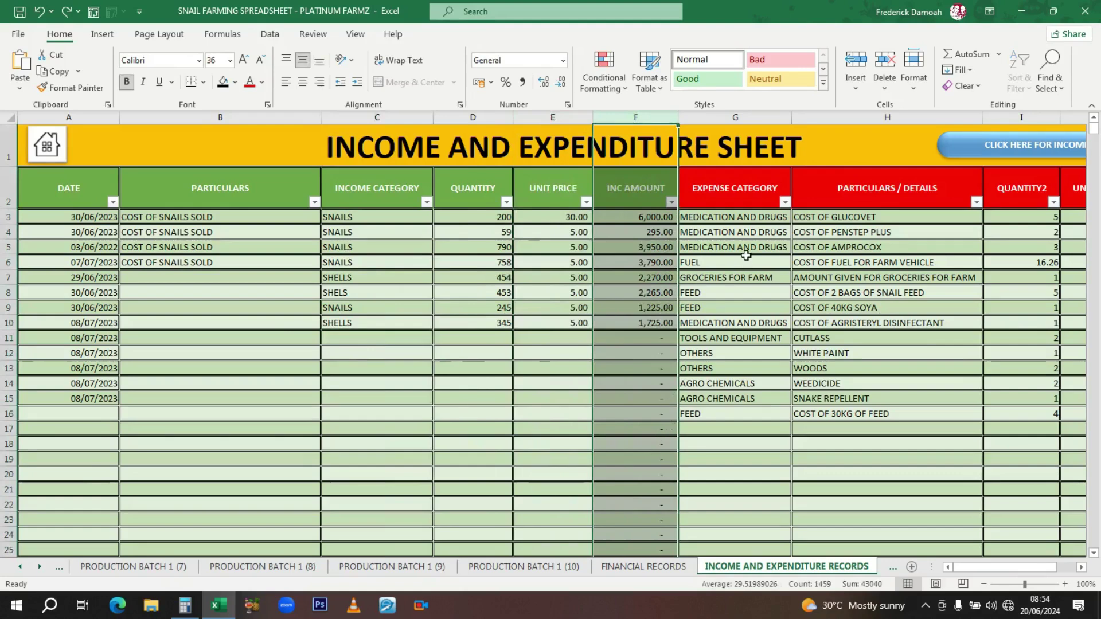
click(651, 251)
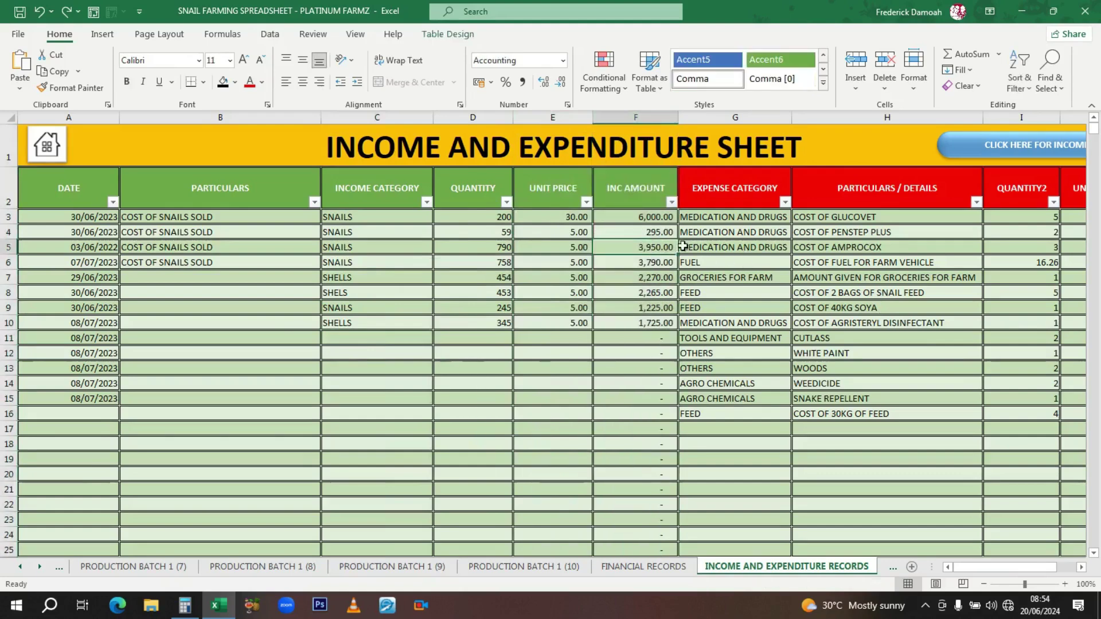
drag(949, 568, 1003, 570)
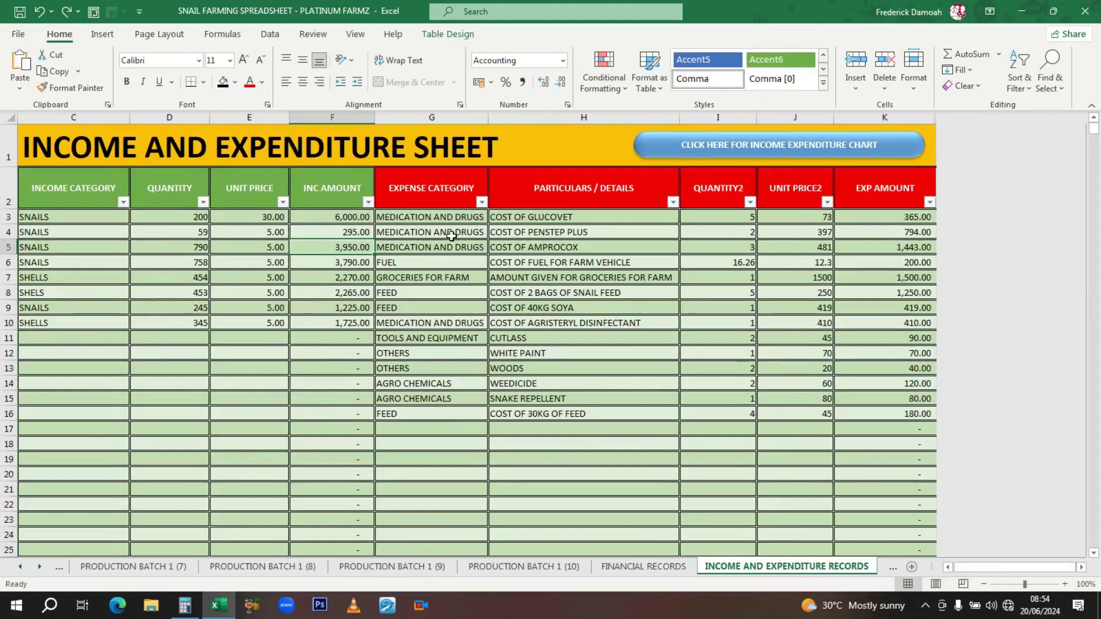
click(446, 116)
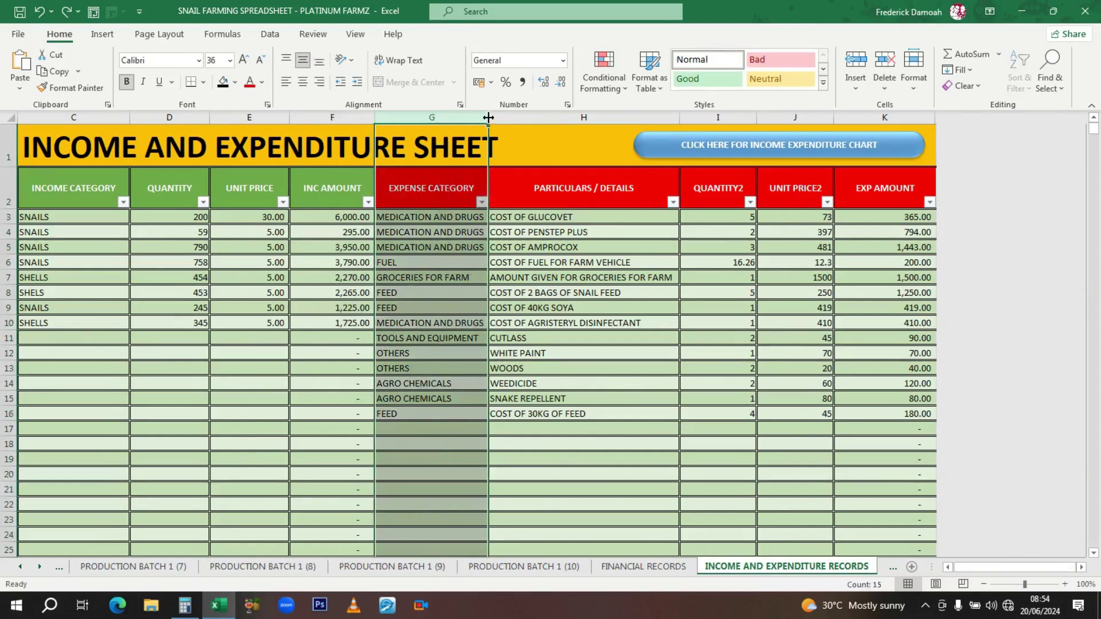
drag(488, 118, 489, 117)
click(517, 263)
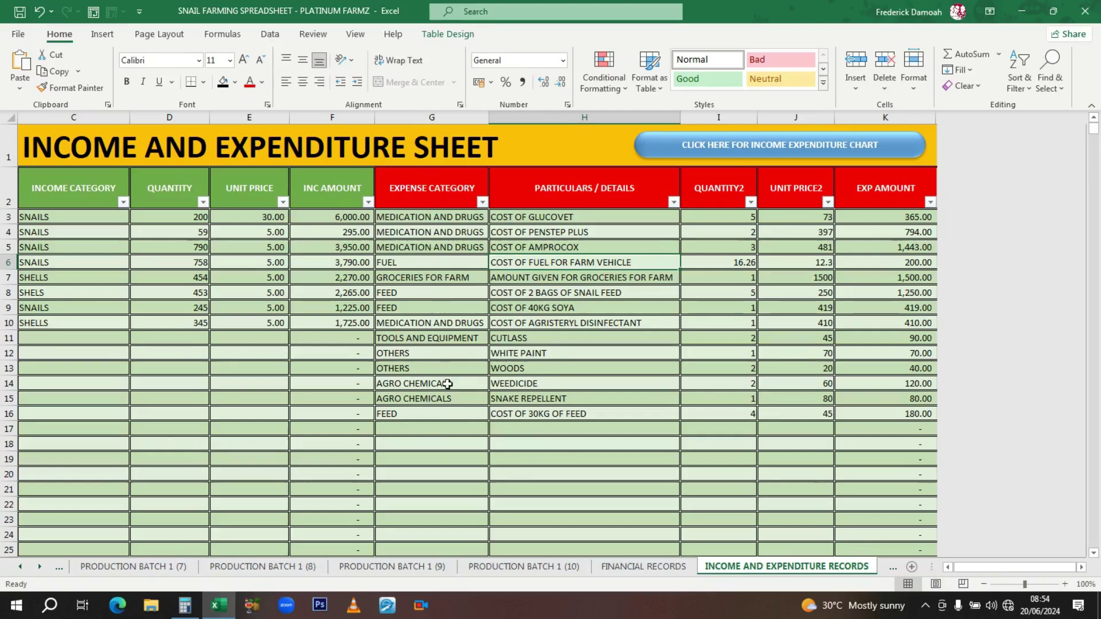
mouse_move(532, 216)
mouse_down()
mouse_move(632, 241)
mouse_move(631, 412)
mouse_up()
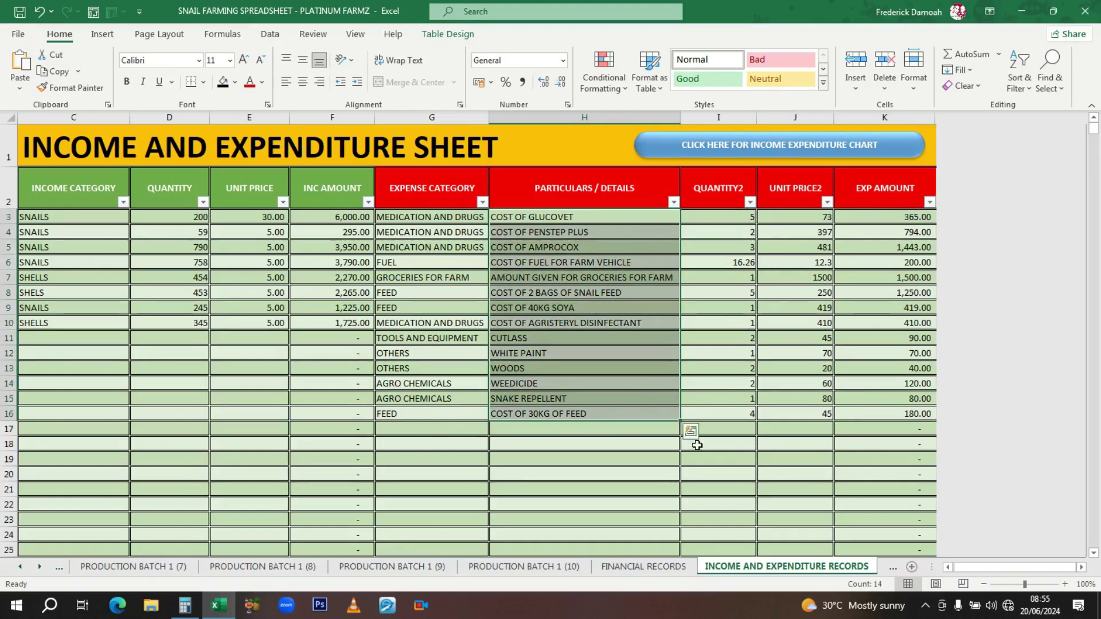
drag(972, 568, 959, 568)
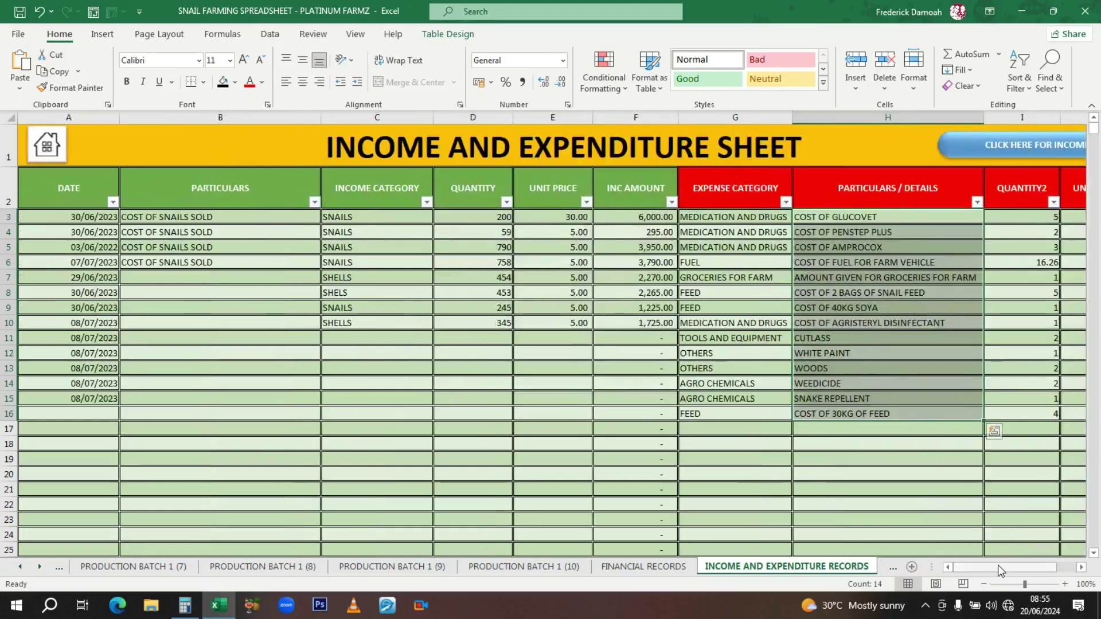
drag(997, 565, 1021, 567)
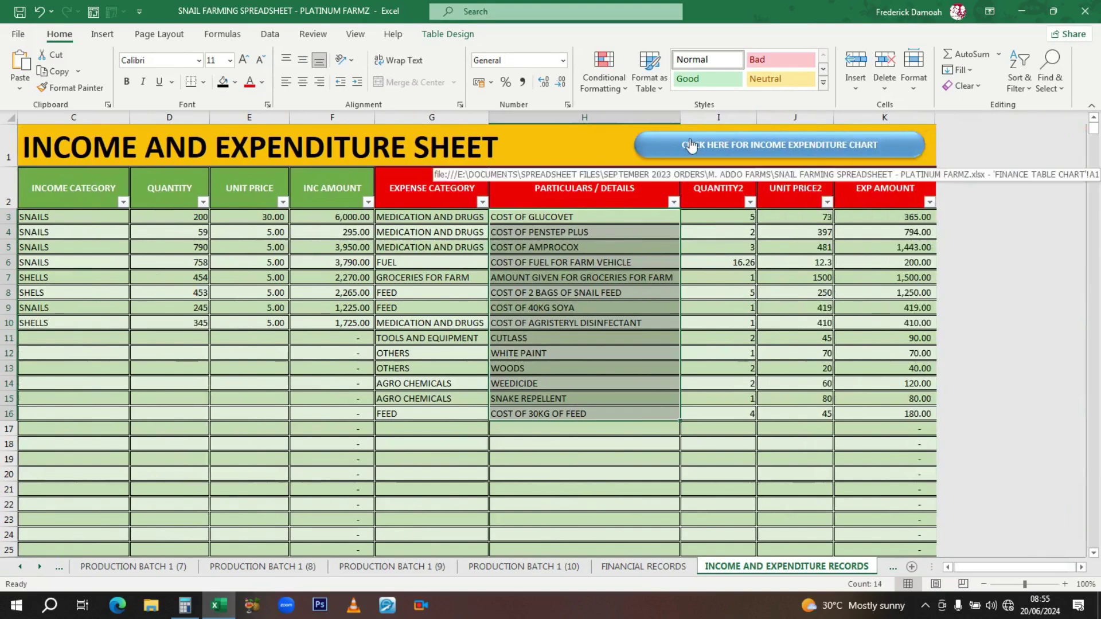
Step: On the Finance Table Chart sheet, remove INCOME CATEGORY from the income pivot's rows
click(841, 145)
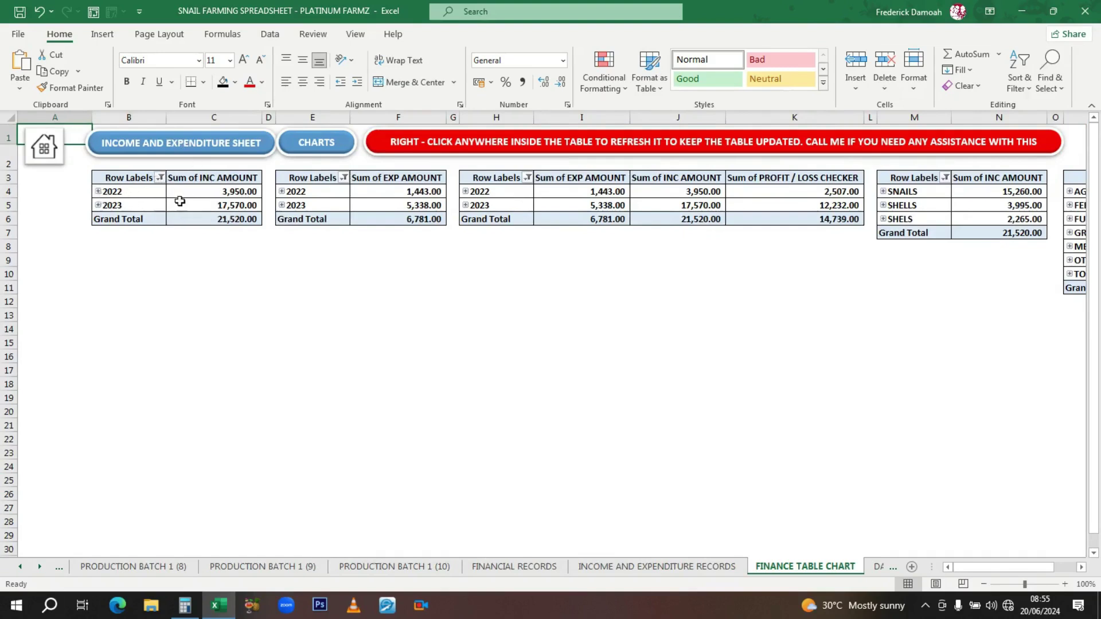
click(98, 192)
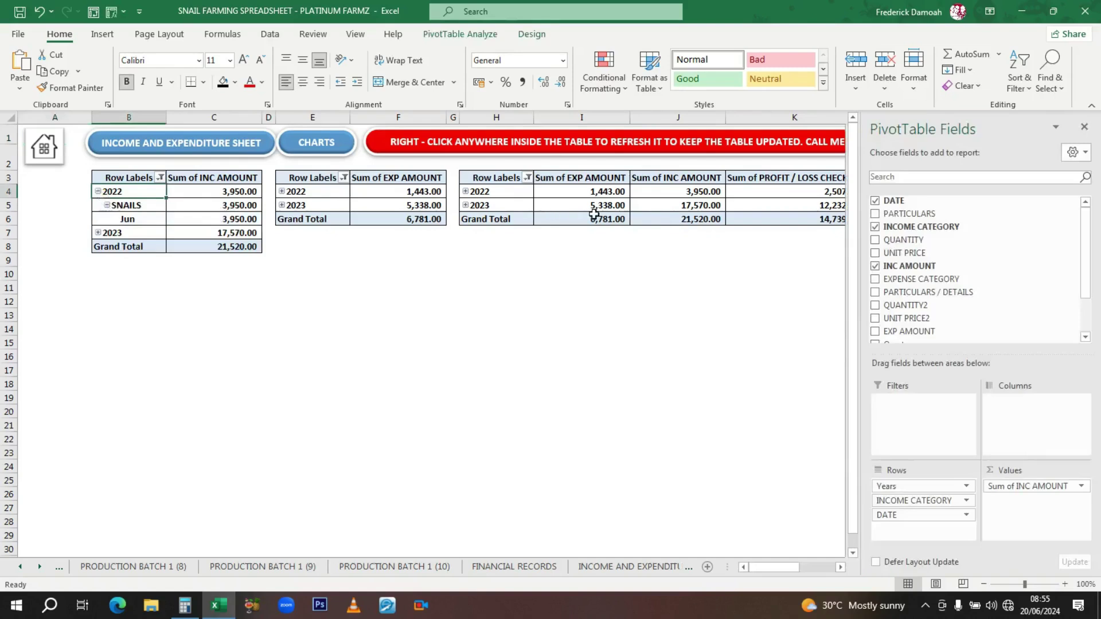
click(875, 227)
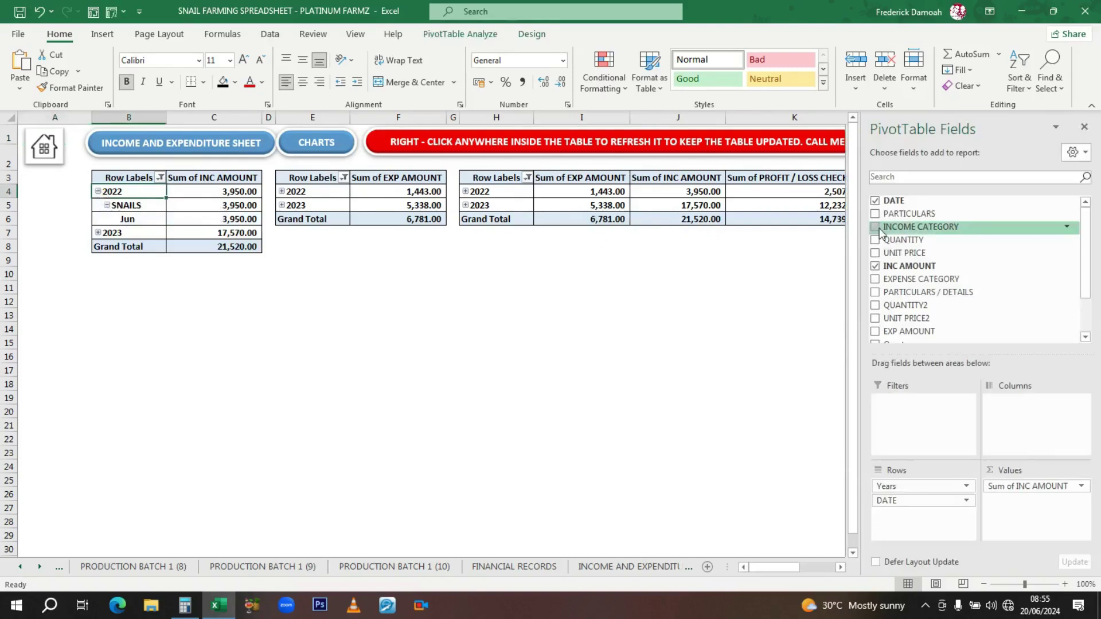
click(98, 192)
click(98, 193)
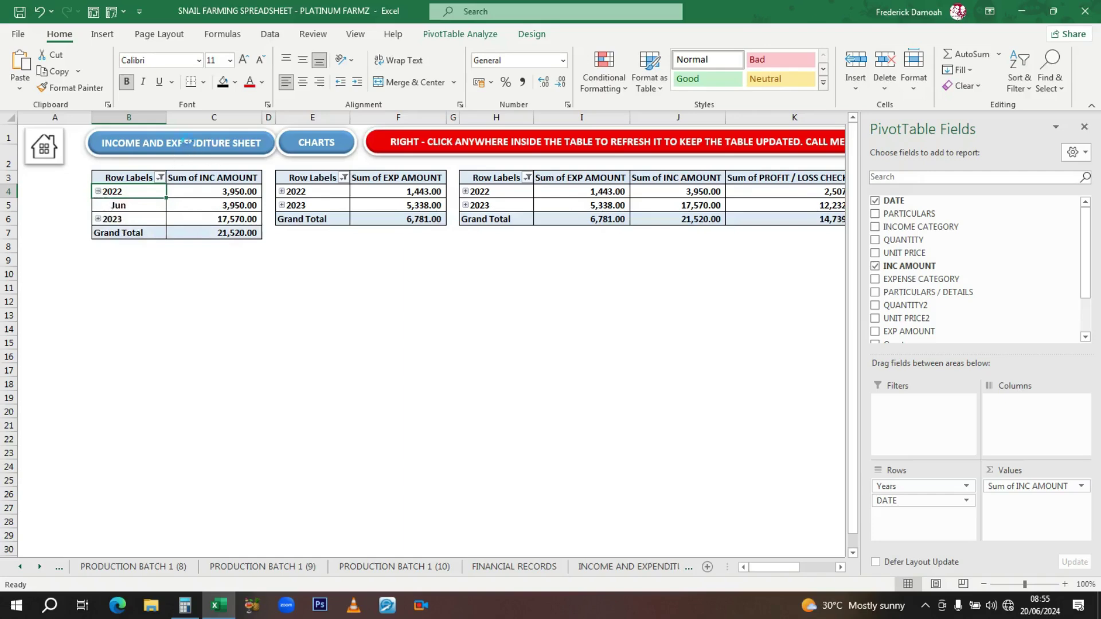
Step: Collapse the income pivot to year totals: 2022 at 3,950.00 and 2023 at 17,570.00
click(187, 144)
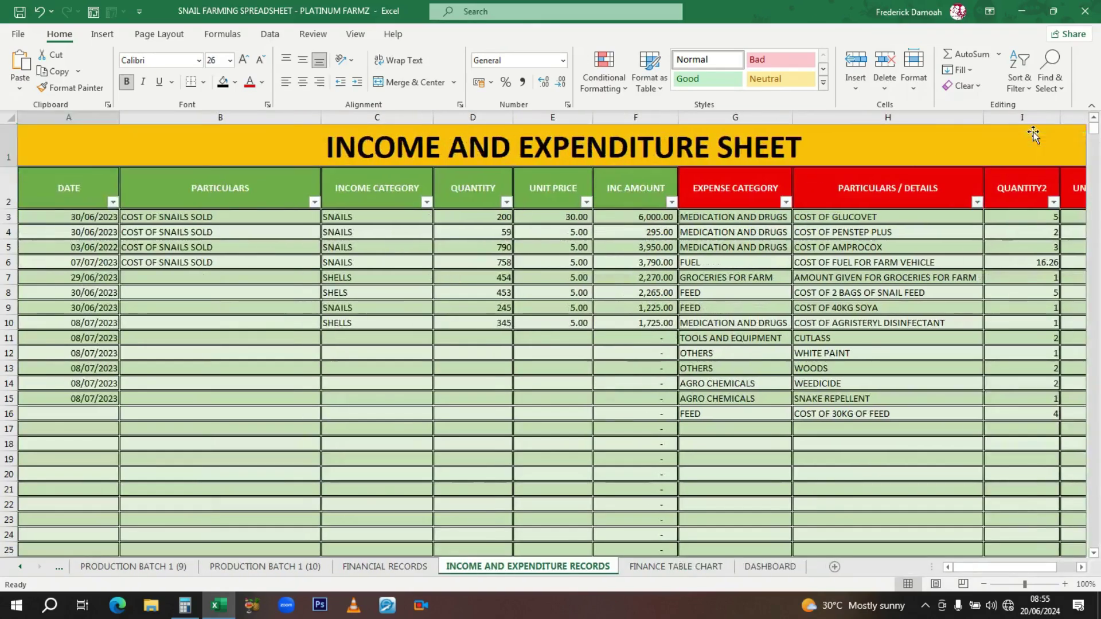
key(ctrl+Page_Down)
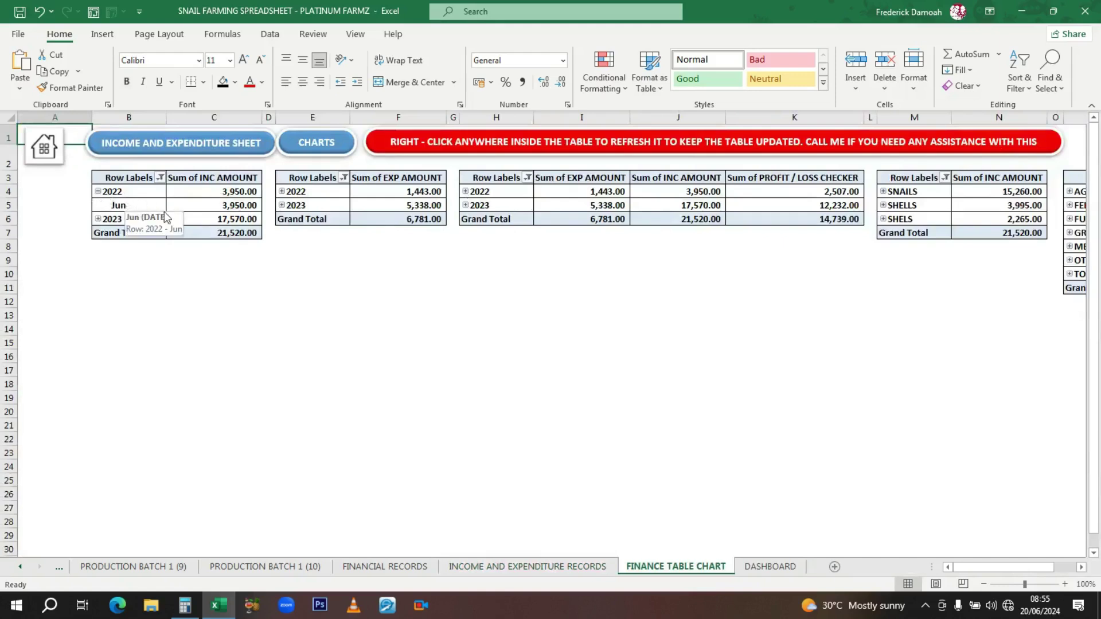
click(99, 220)
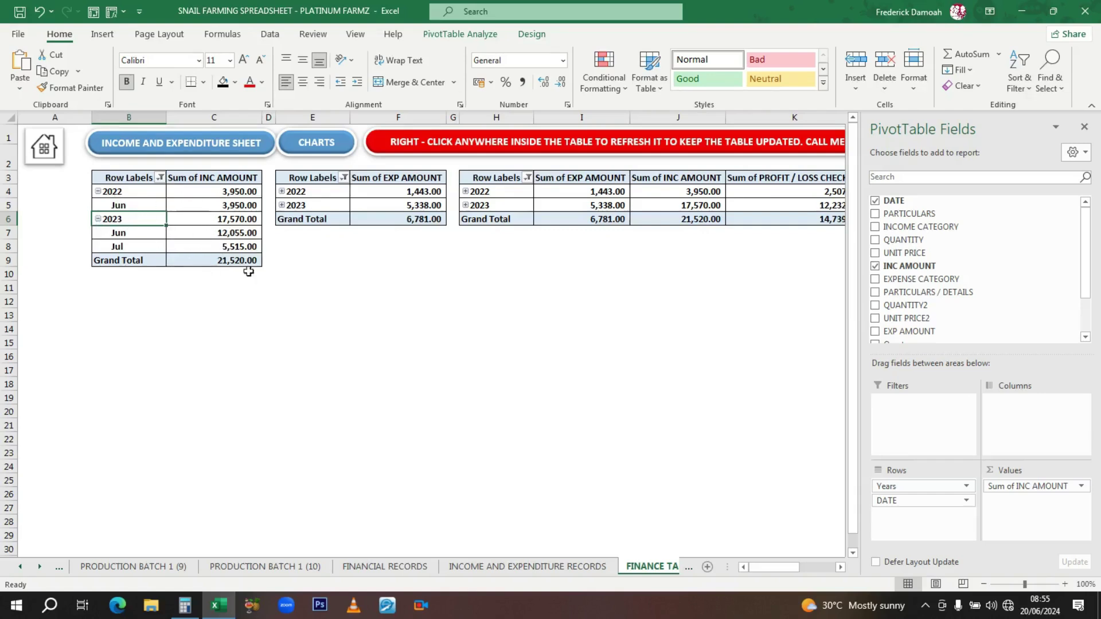
click(98, 219)
click(98, 192)
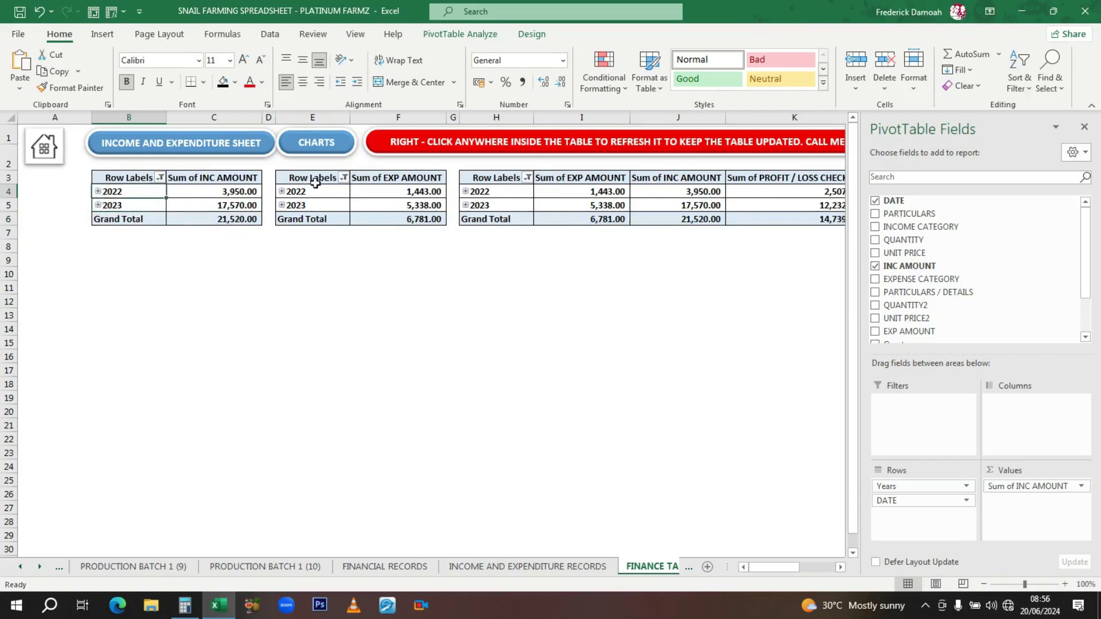
Step: Expand and re-collapse the expense pivot's 2022 and 2023 groups, leaving totals 1,443.00 and 5,338.00
drag(308, 180, 423, 218)
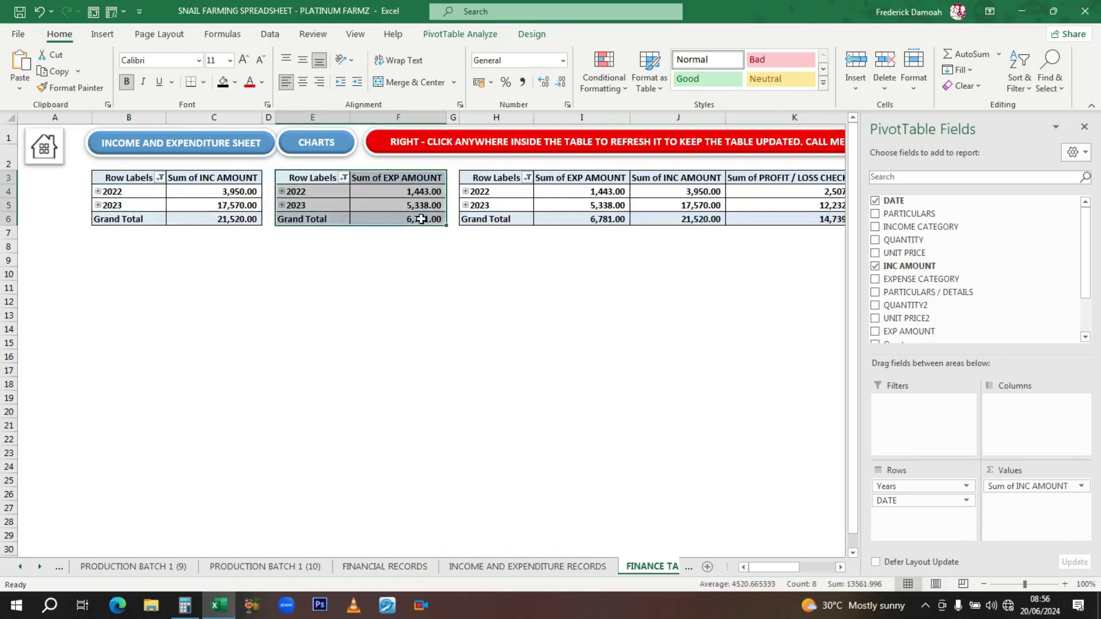
click(288, 192)
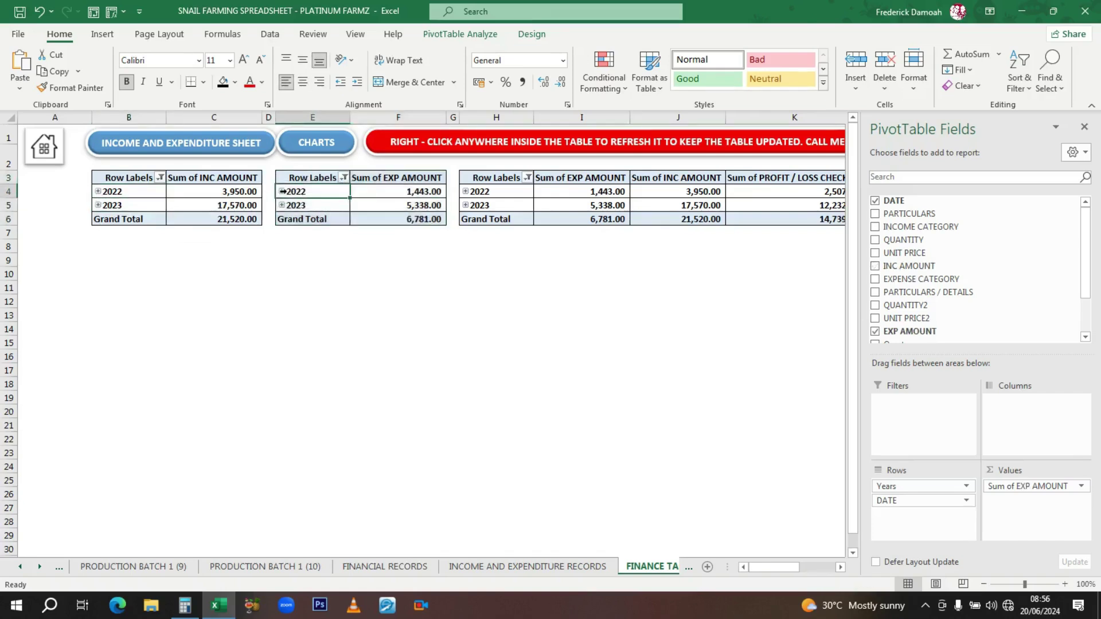
click(282, 192)
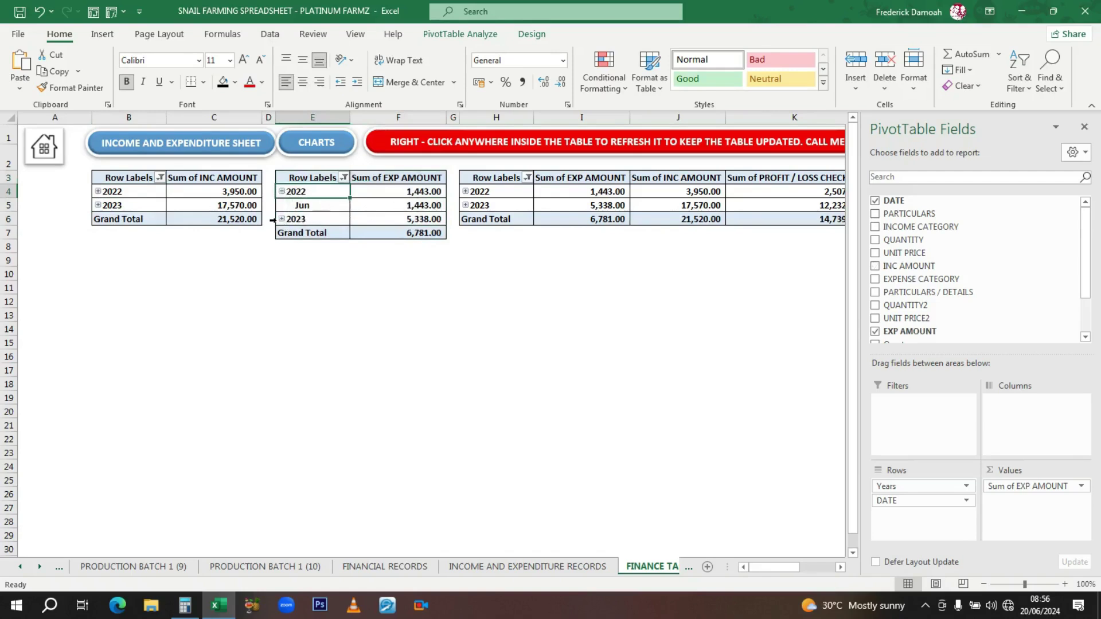
click(281, 220)
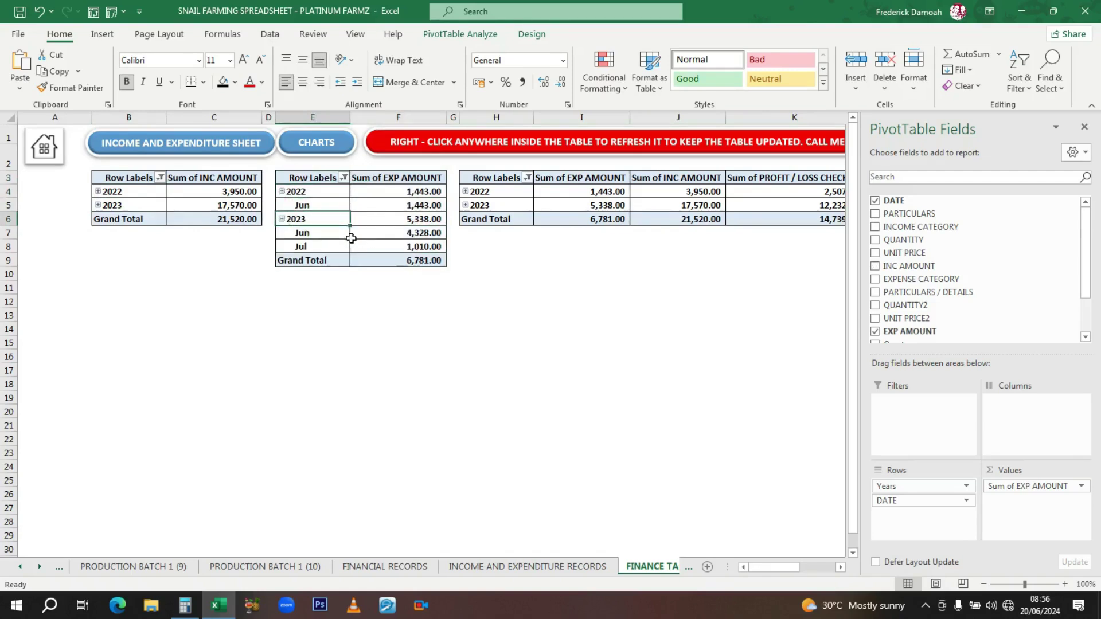
click(281, 192)
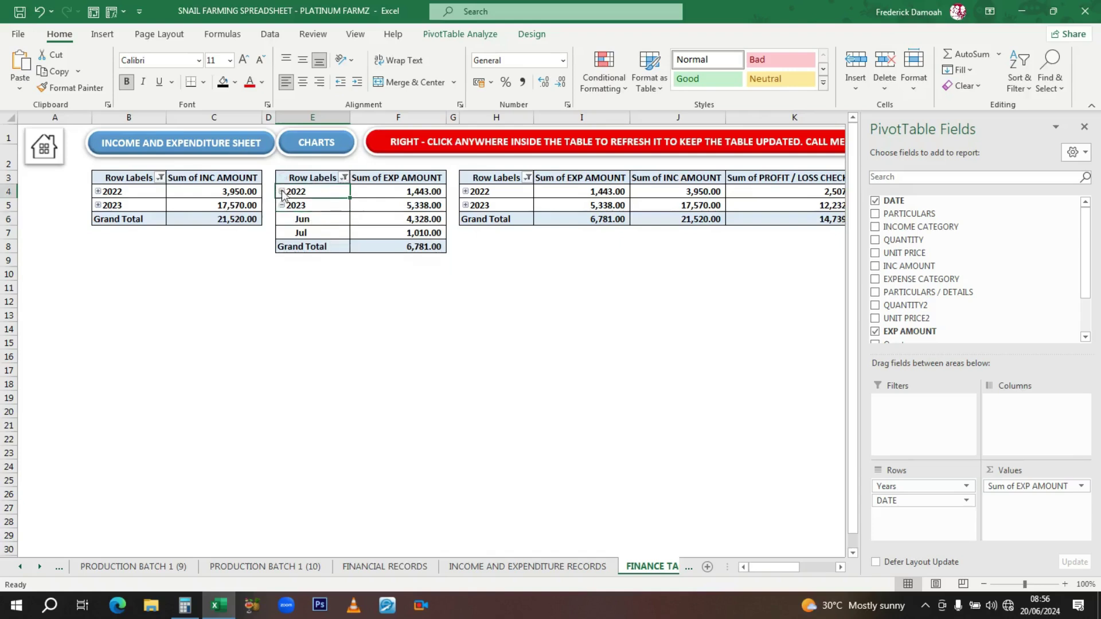
click(282, 205)
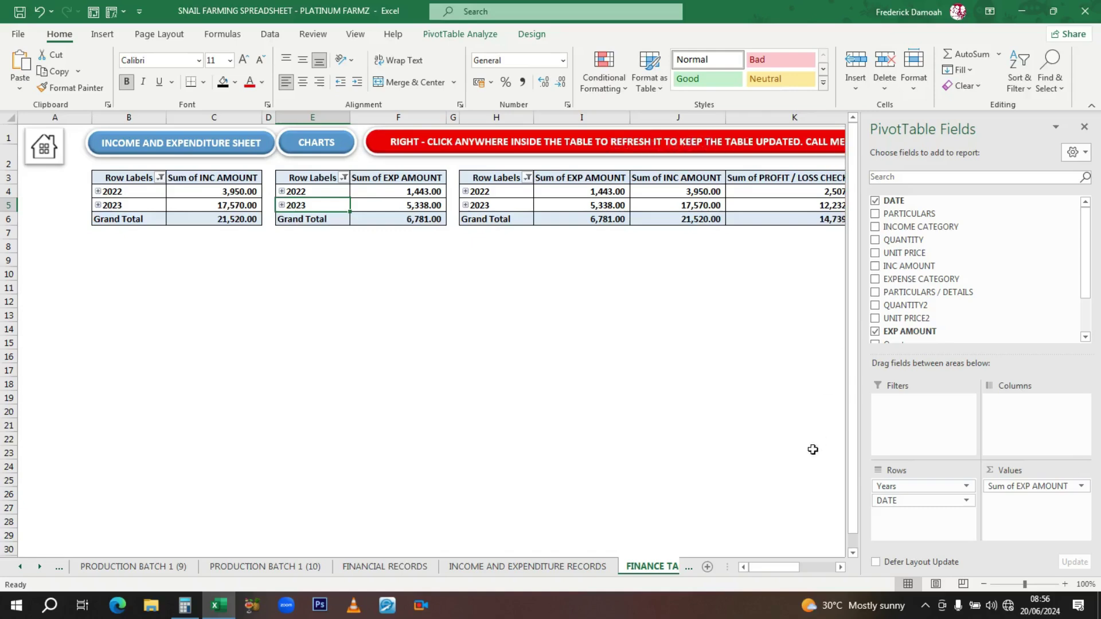
Step: Scroll back left to show columns A–K with the pivot tables and buttons
drag(779, 568, 814, 568)
scroll(785, 525, right, 1)
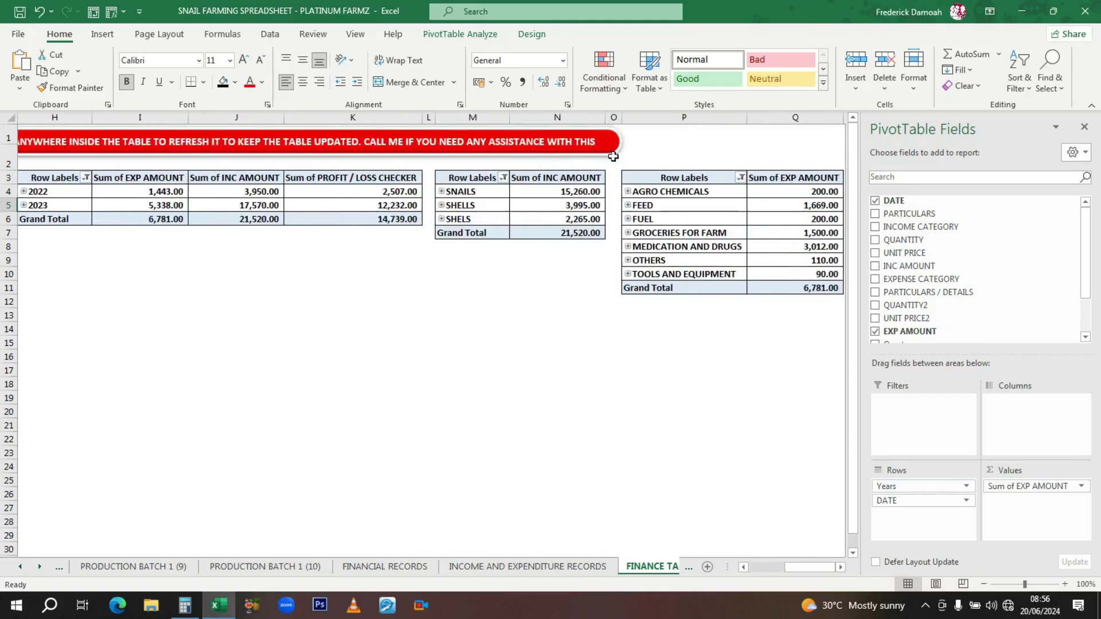
drag(806, 569, 748, 576)
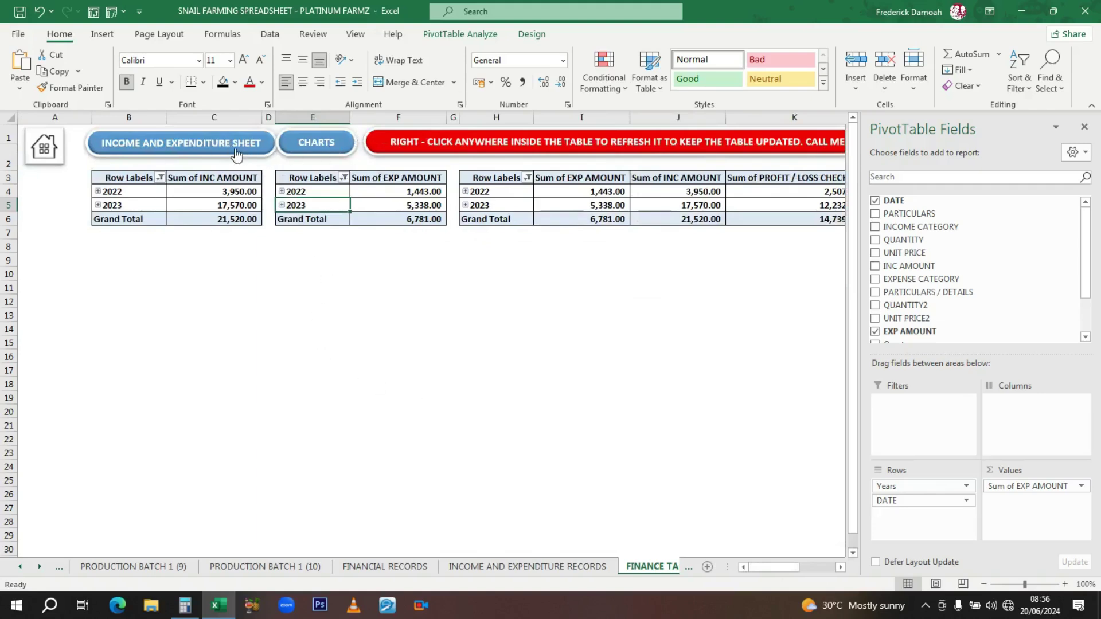
Step: Nudge the INCOME AND EXPENDITURE SHEET button slightly to the left
right_click(140, 133)
key(Escape)
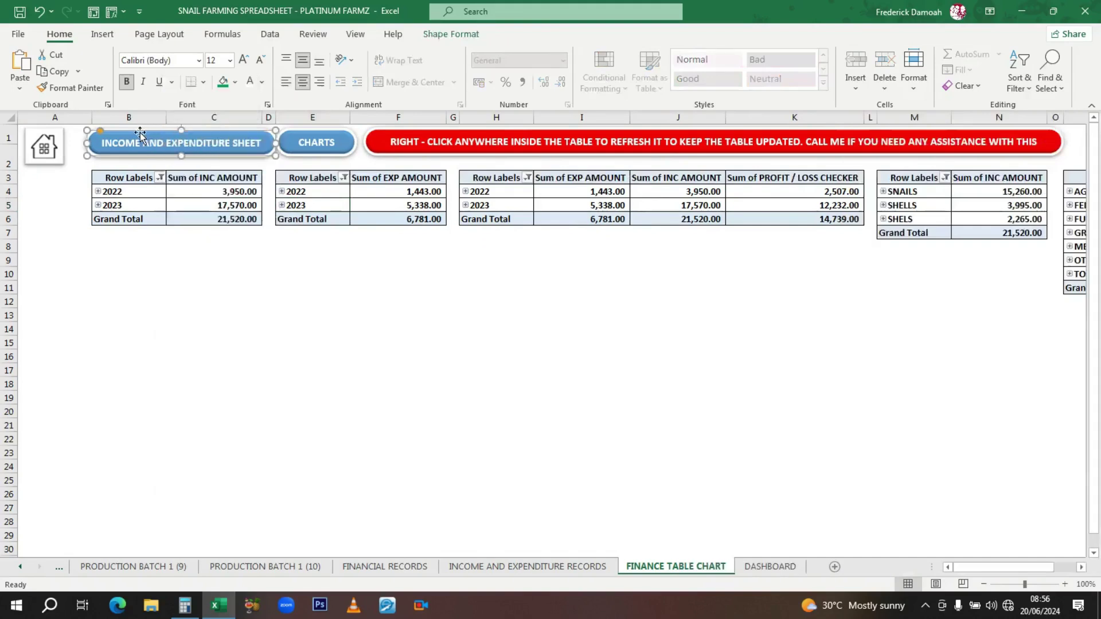
drag(123, 135, 116, 134)
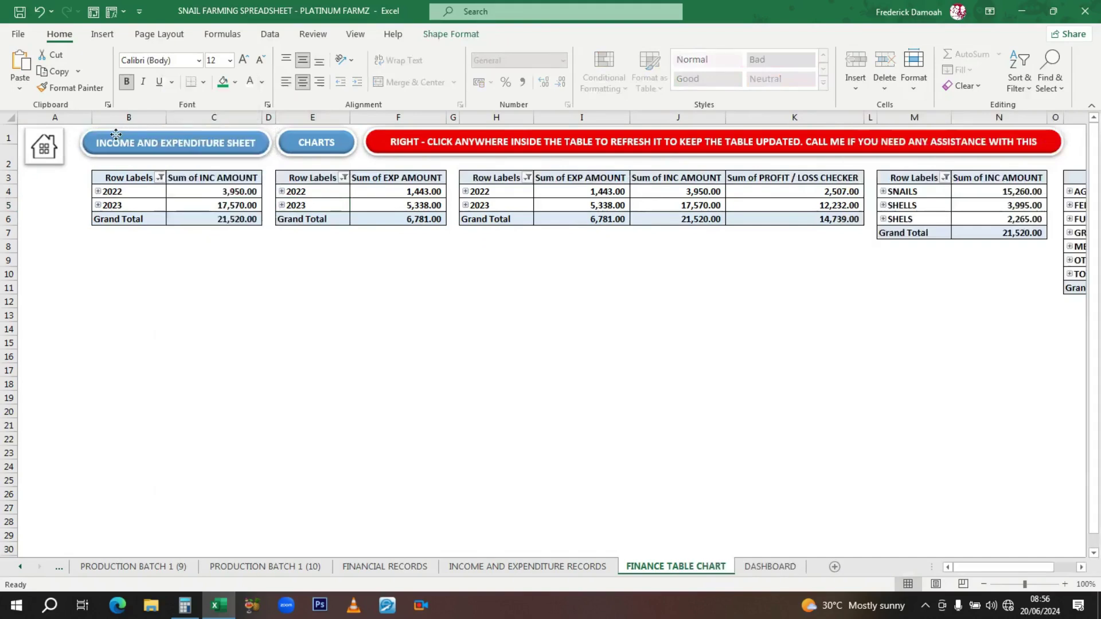
click(115, 135)
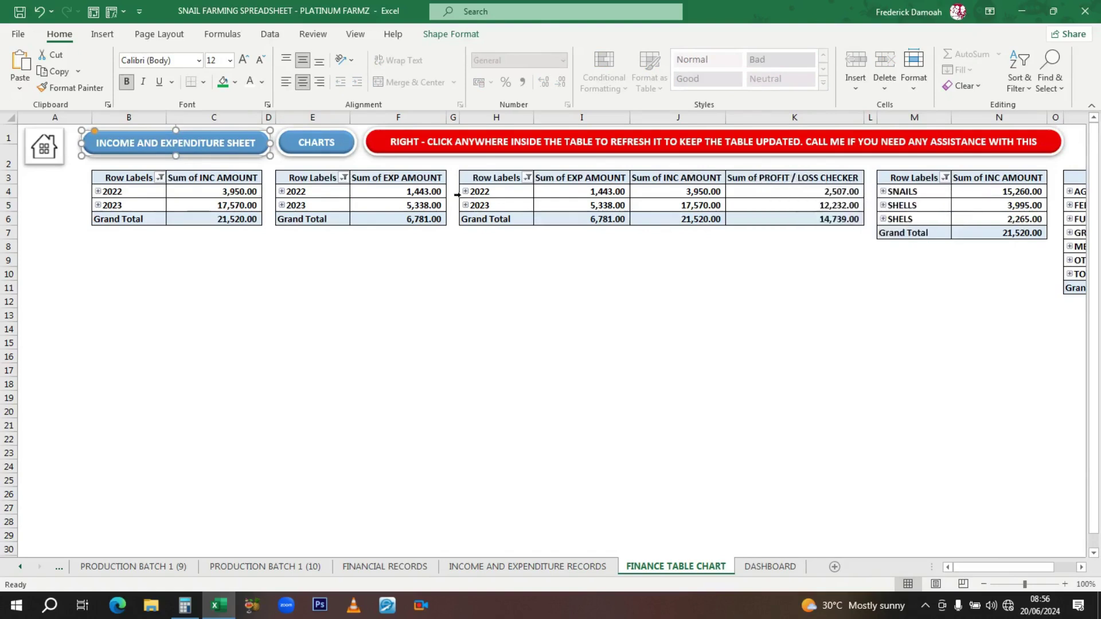
Step: Expand the combined pivot's 2022 and 2023 groups to show their Jun and Jul rows
click(465, 193)
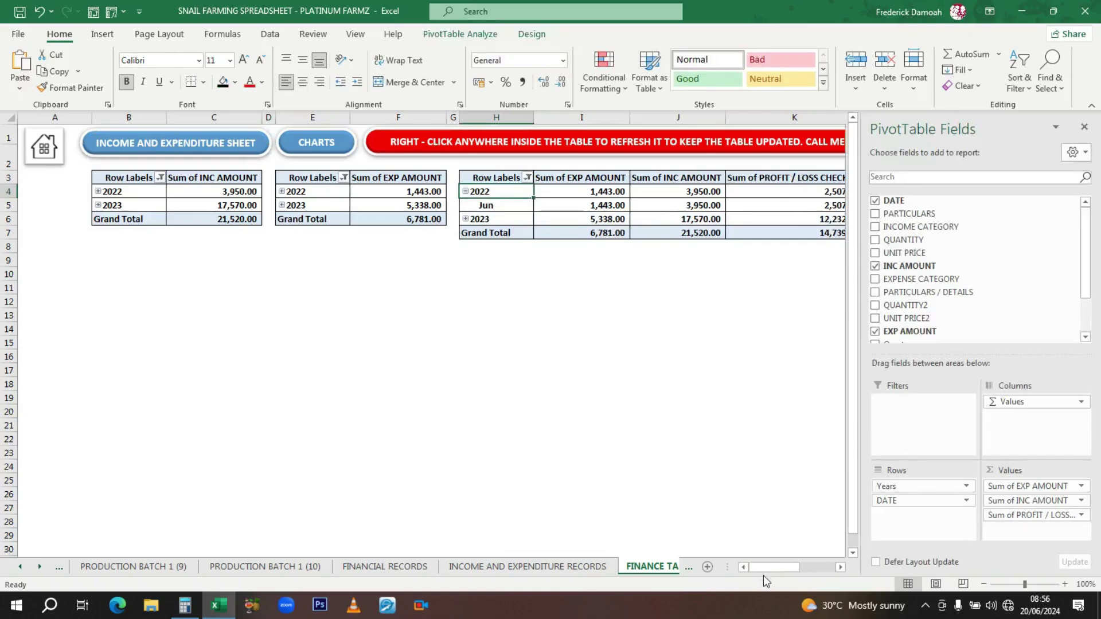
drag(767, 567, 826, 569)
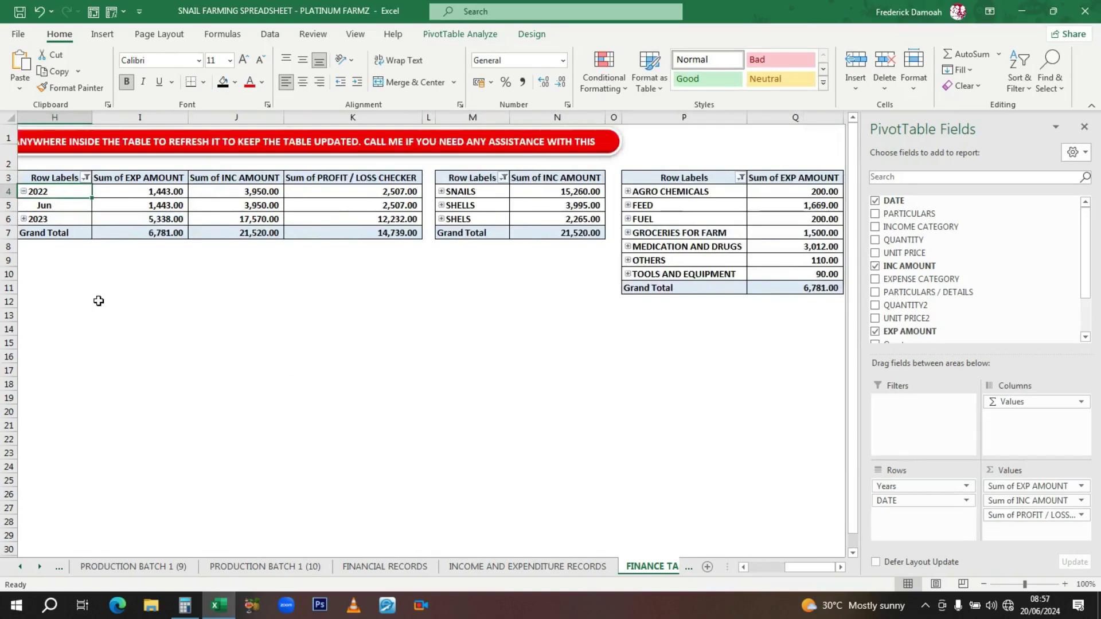
click(24, 219)
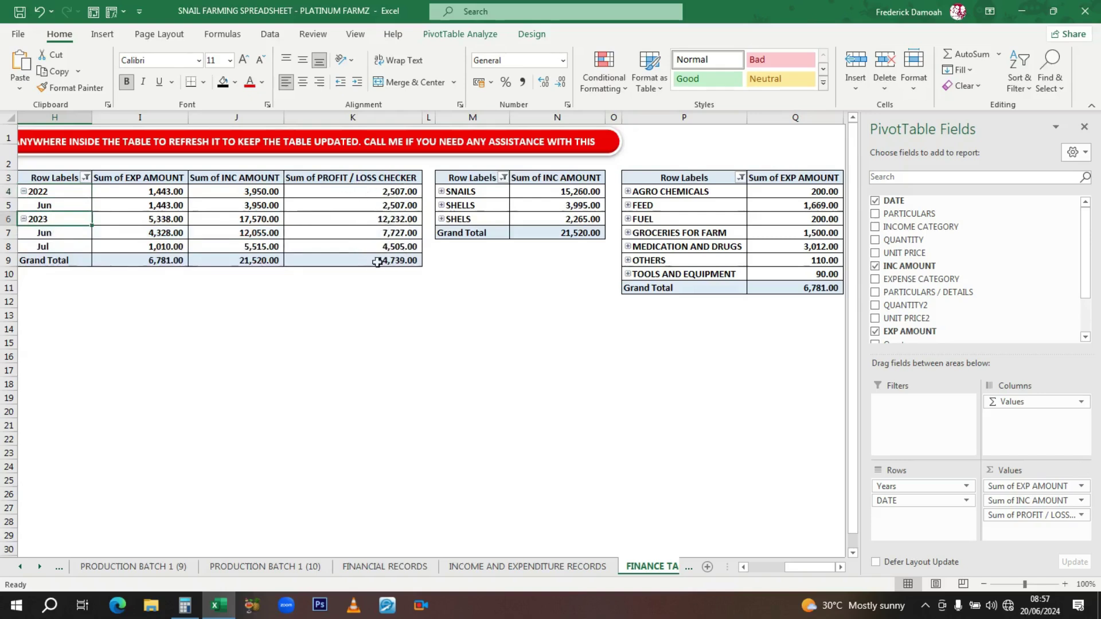
click(446, 270)
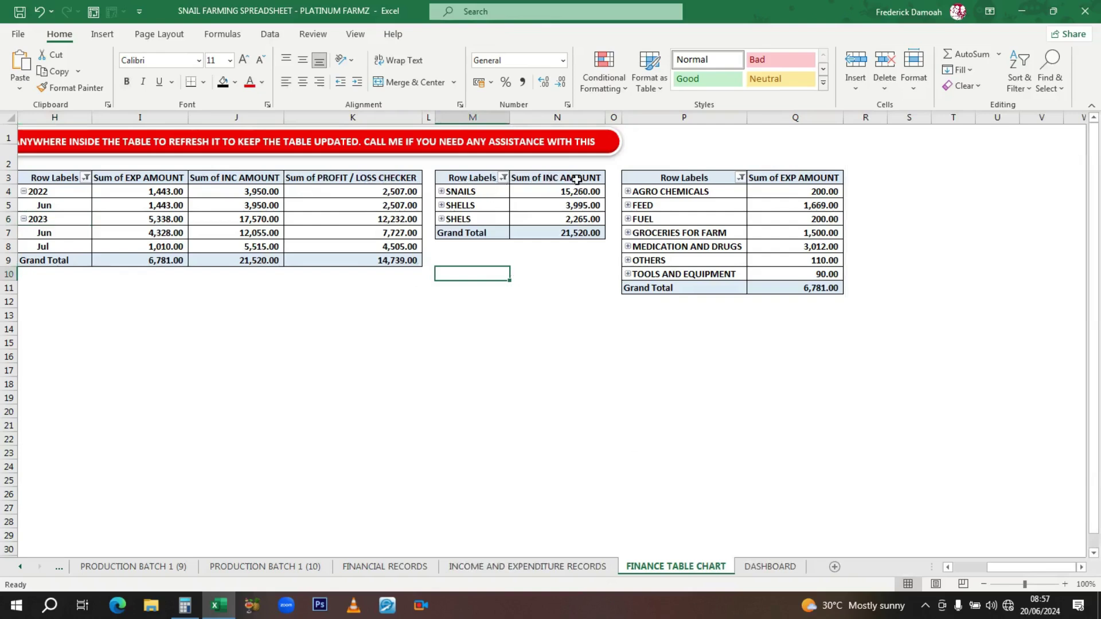
Step: Check the misspelled SHELS row in the income pivot, then open the income and expenditure records
drag(471, 180, 584, 231)
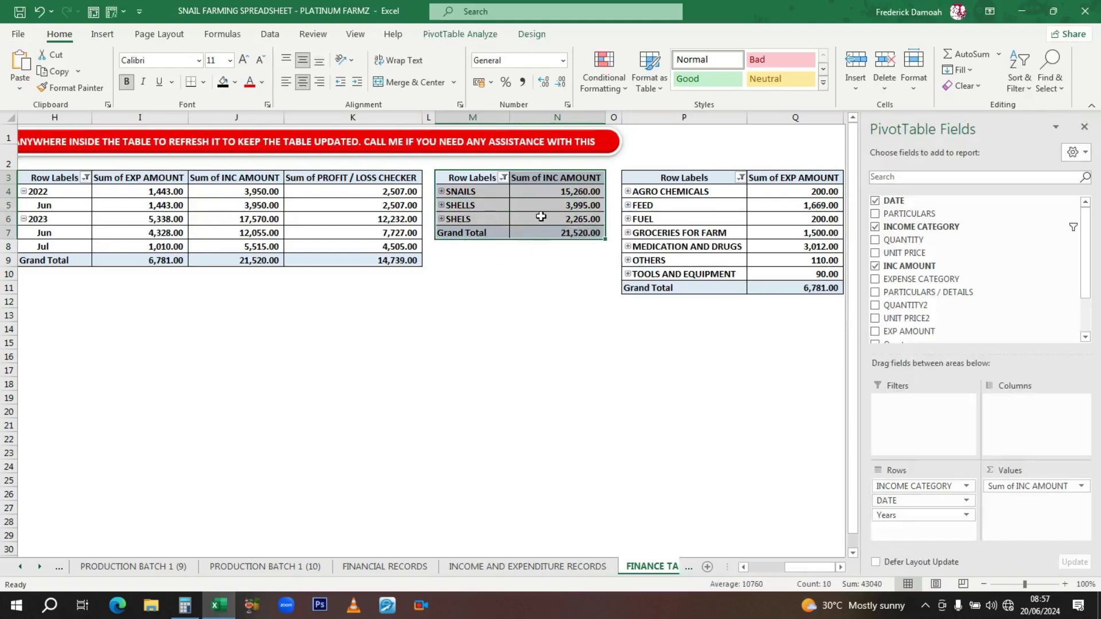
mouse_move(541, 213)
click(494, 205)
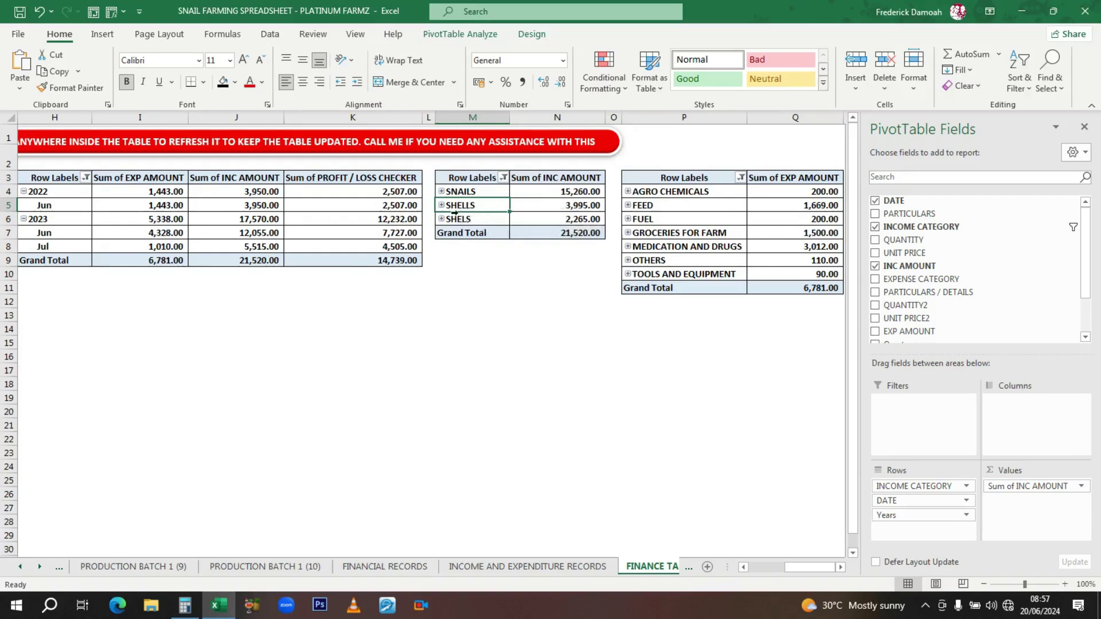
drag(808, 568, 771, 568)
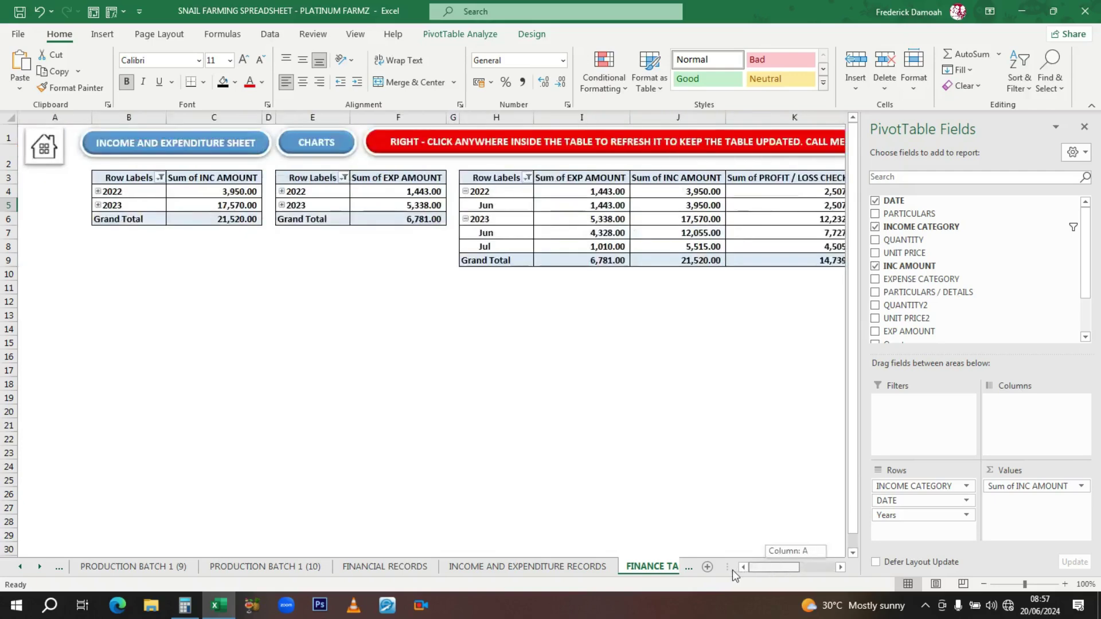
click(216, 147)
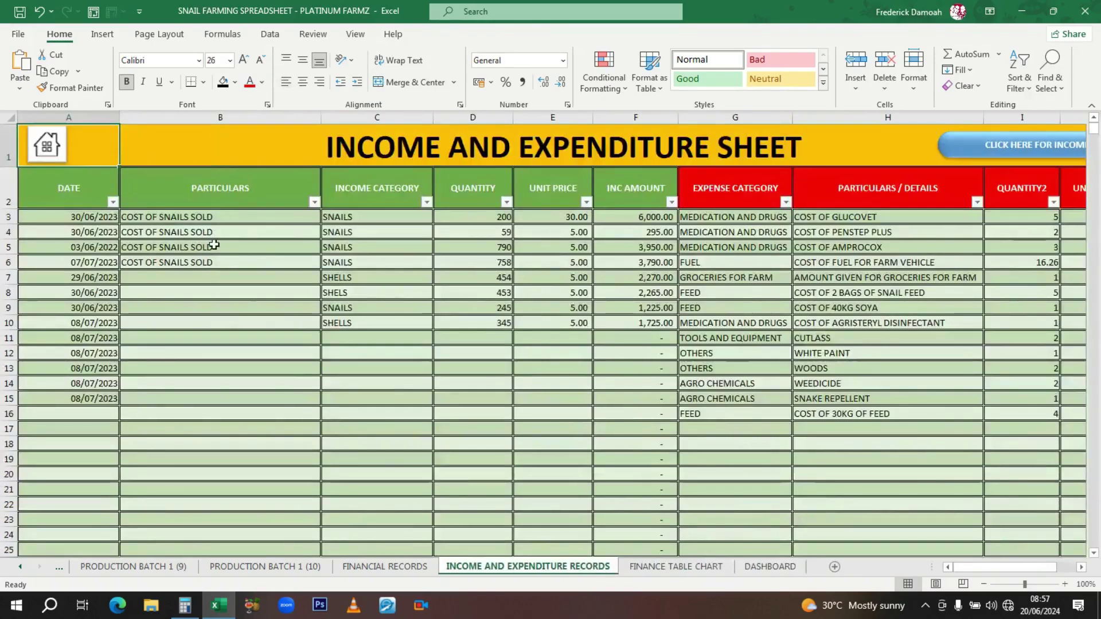
Step: Fix cell C8 from SHELS to SHELLS and return to the Finance Table Chart sheet
click(346, 293)
double_click(342, 292)
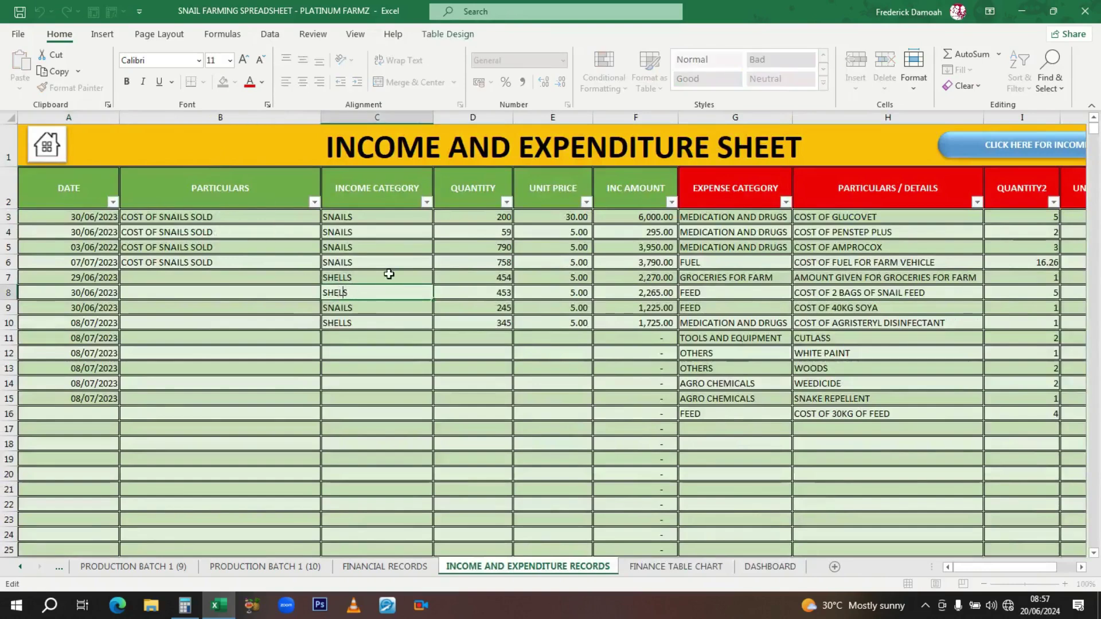
text(L)
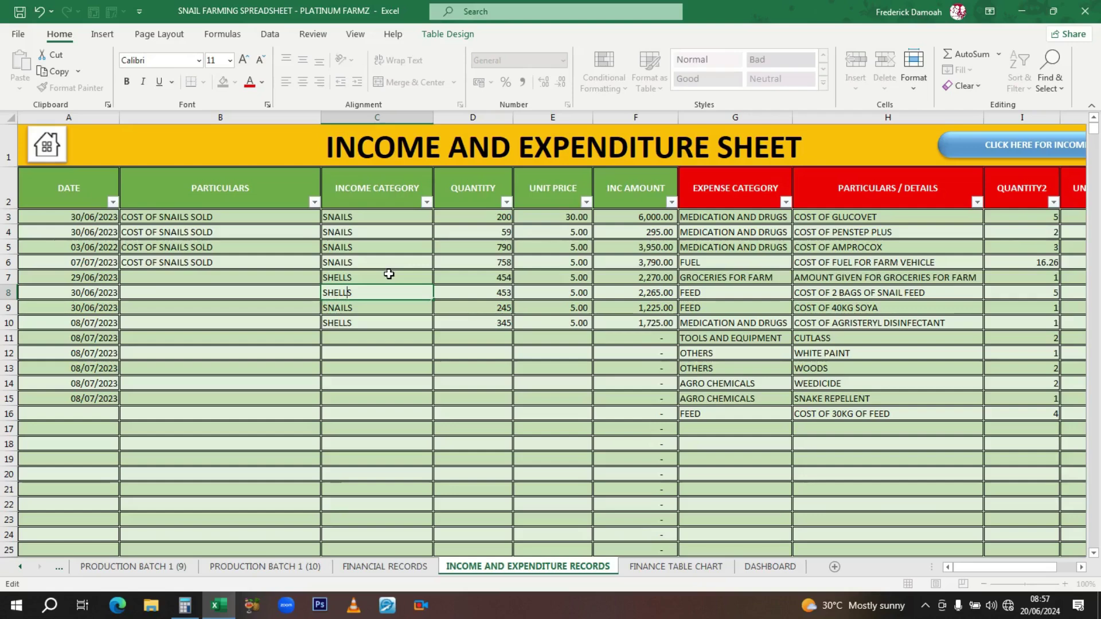
key(Return)
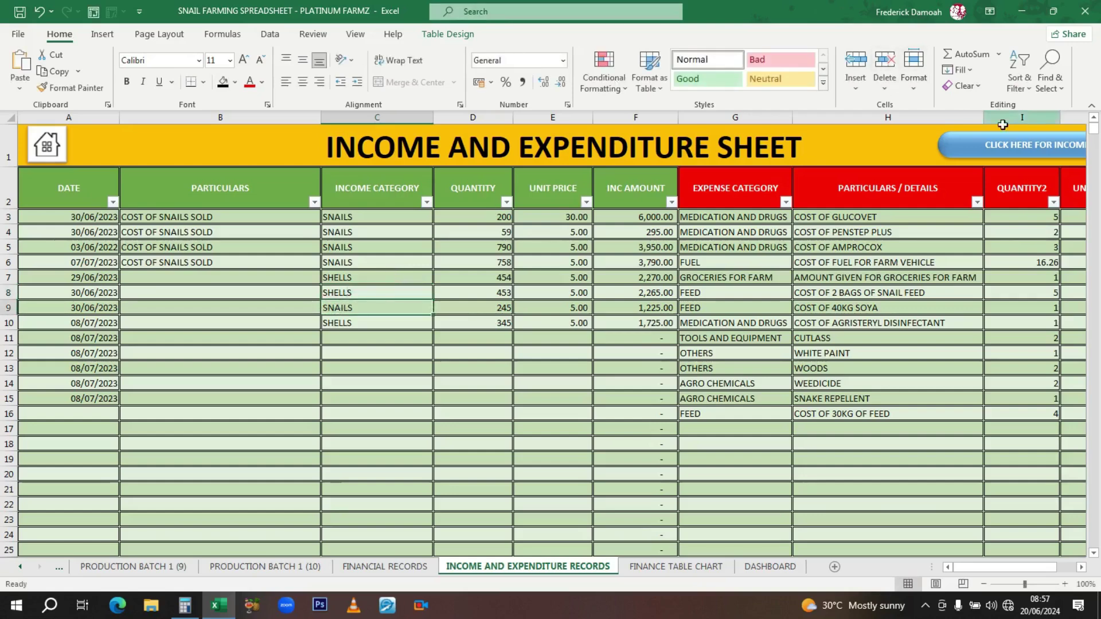
click(1010, 144)
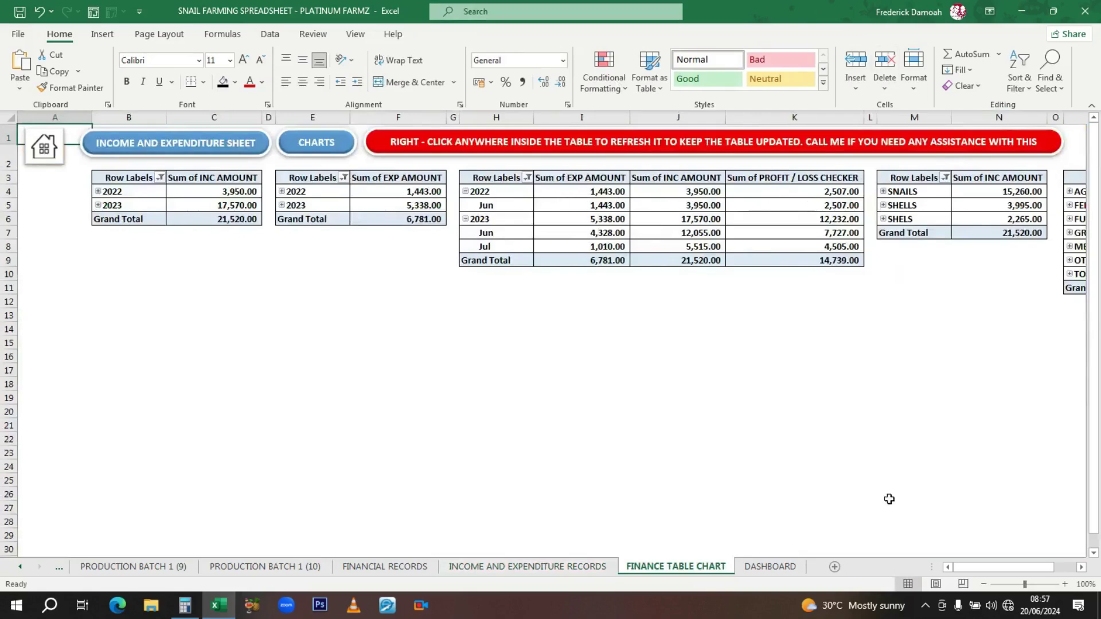
Step: Refresh the income pivot so SHELLS reads 6,260.00 and the grand total 21,520.00
drag(971, 571, 993, 570)
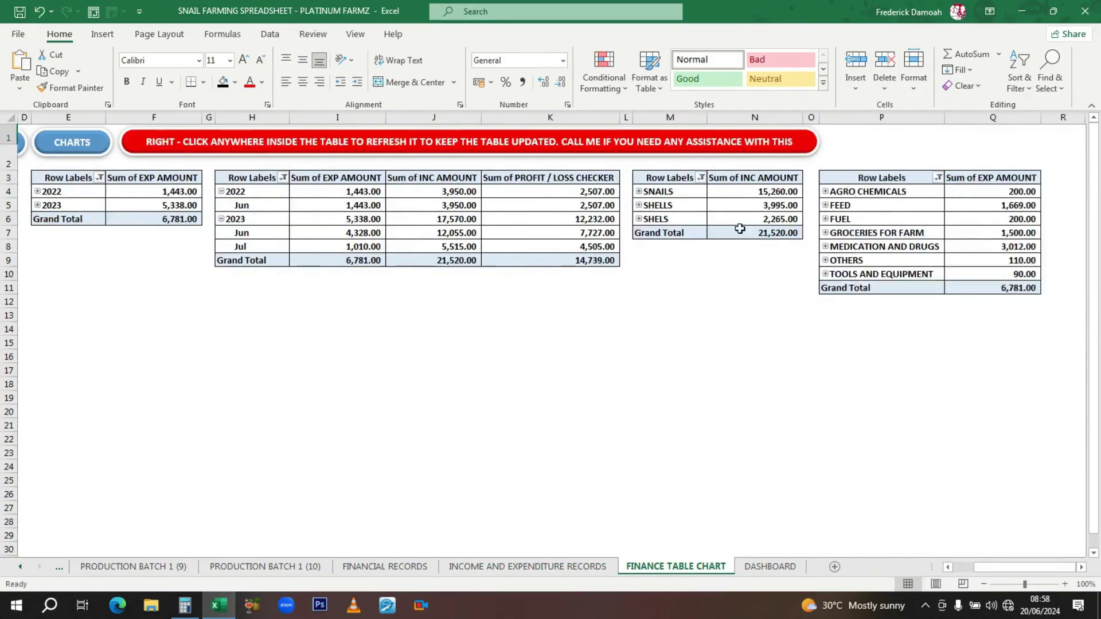
right_click(692, 206)
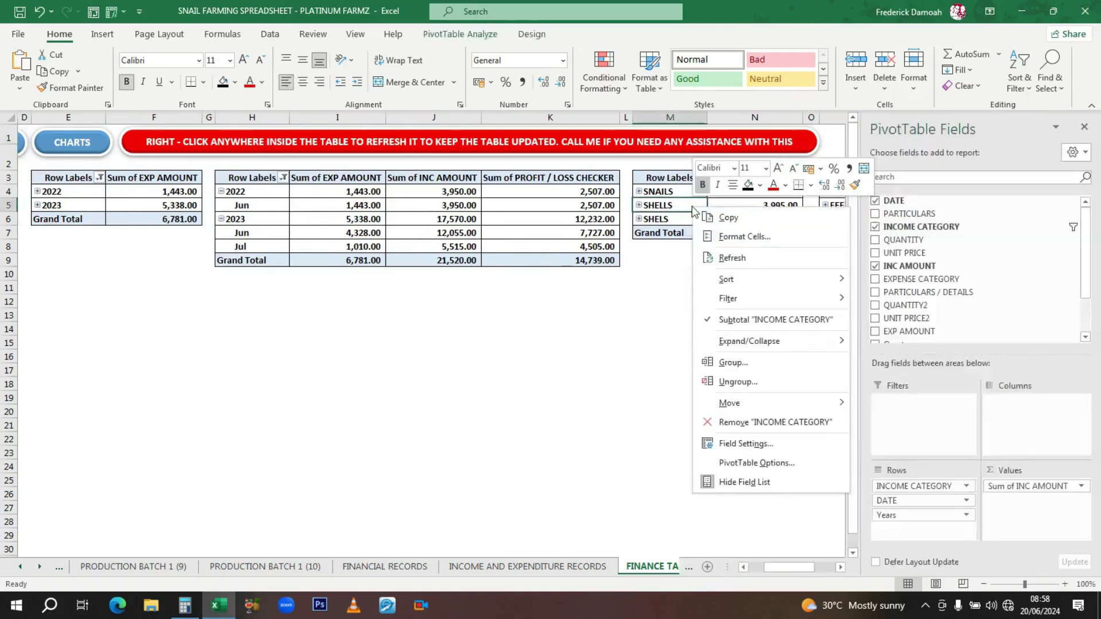
click(724, 259)
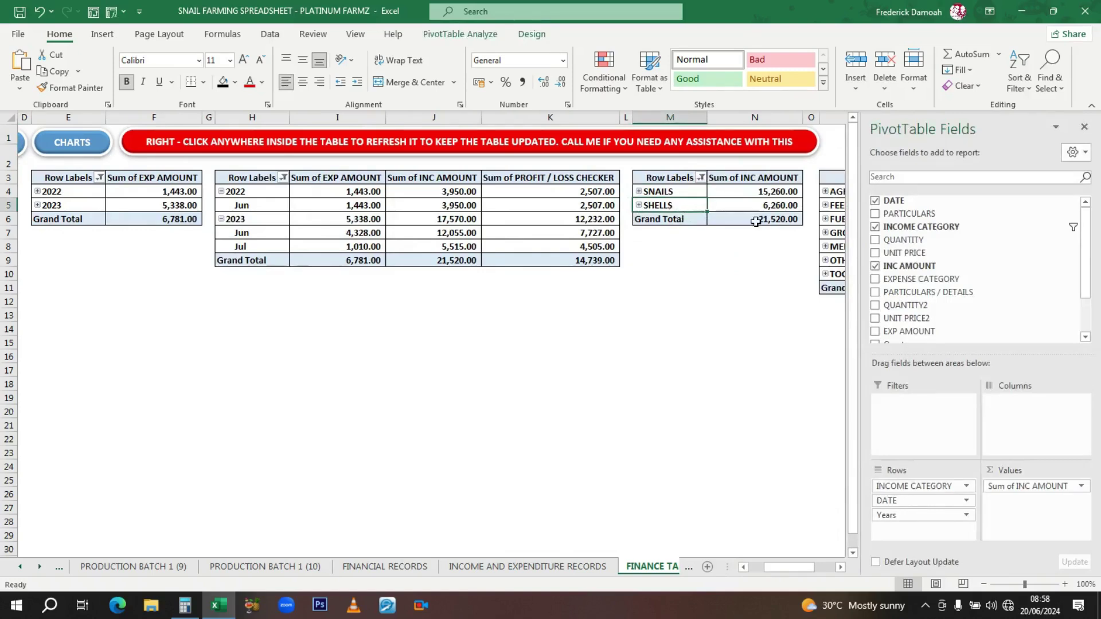
click(757, 274)
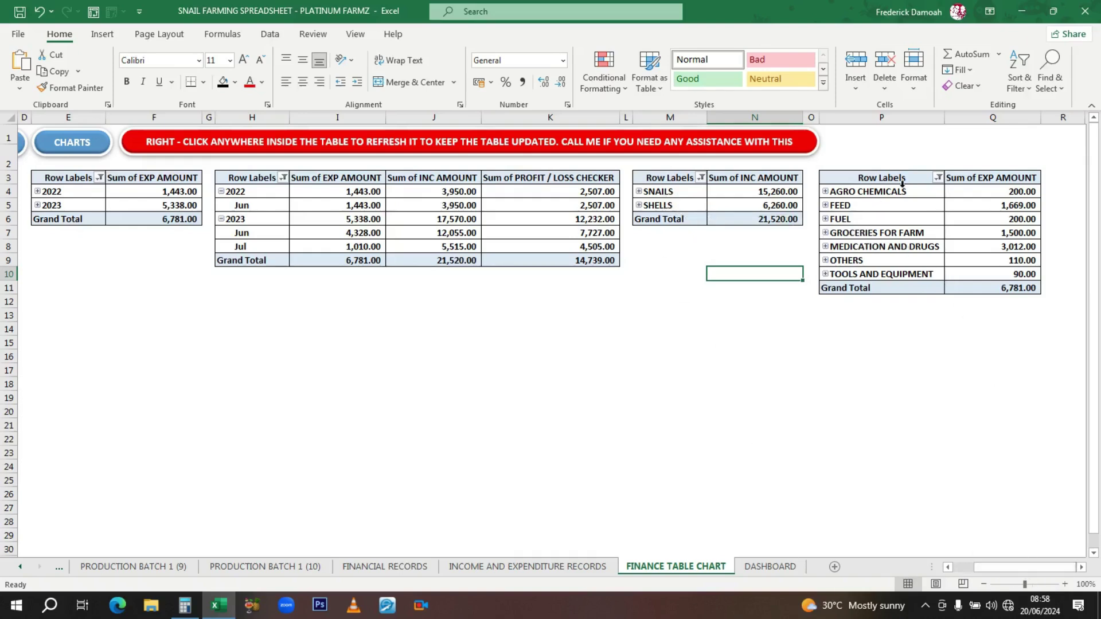
click(819, 234)
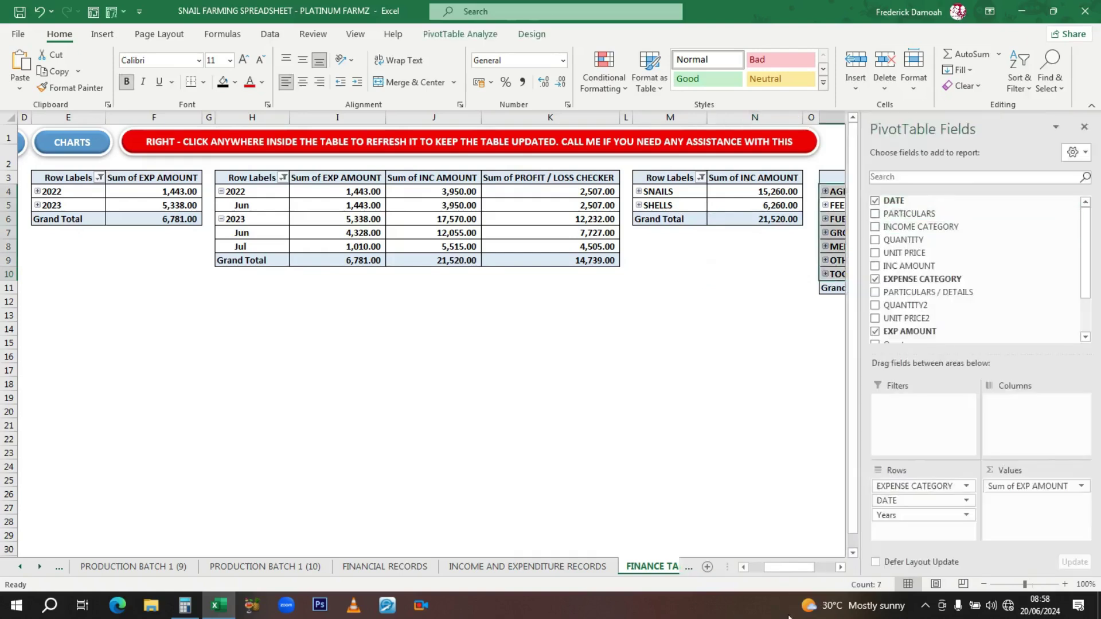
click(841, 567)
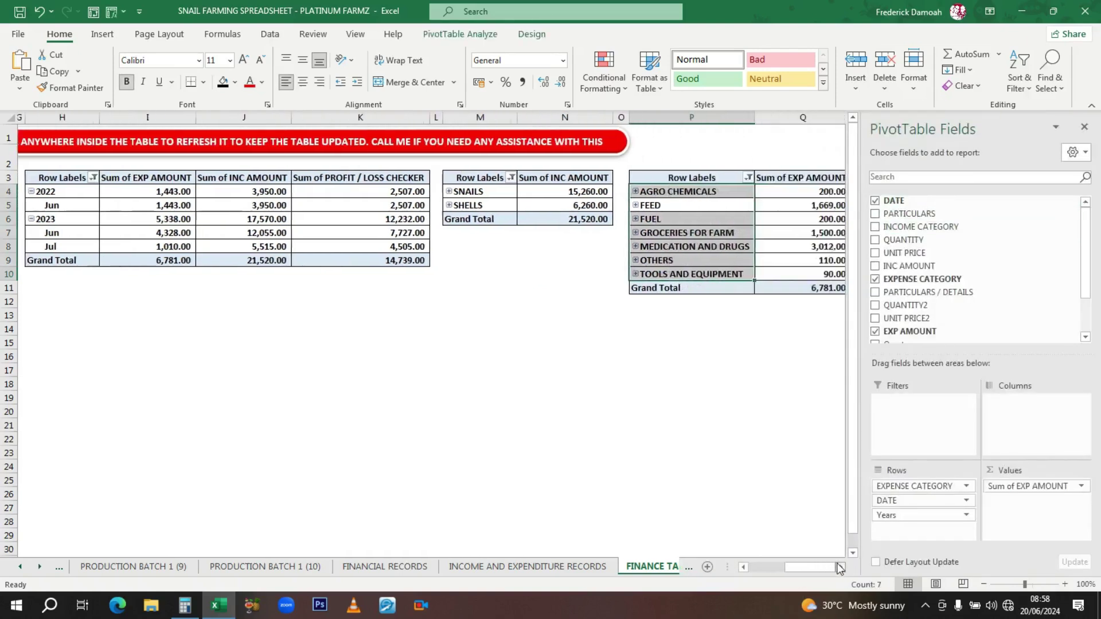
click(840, 567)
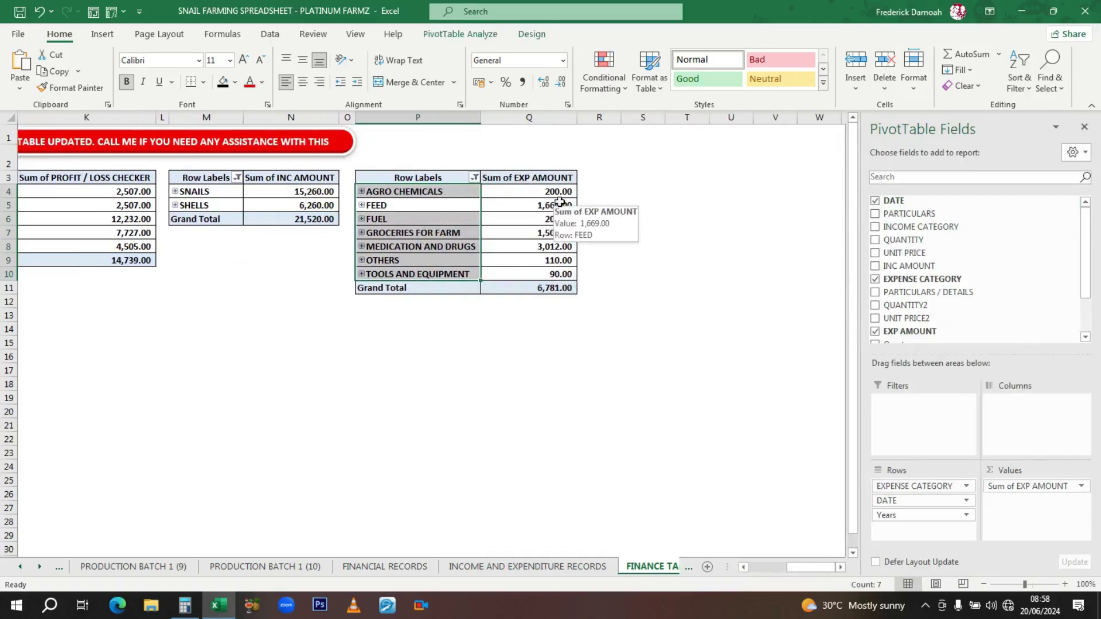
click(714, 206)
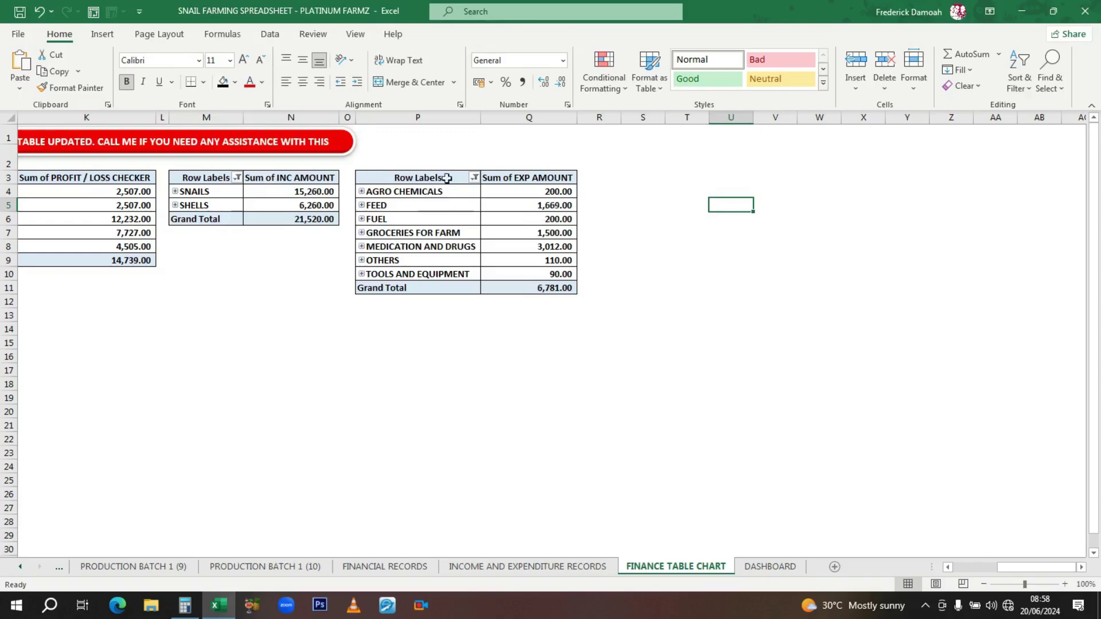
drag(1004, 567, 957, 567)
click(315, 147)
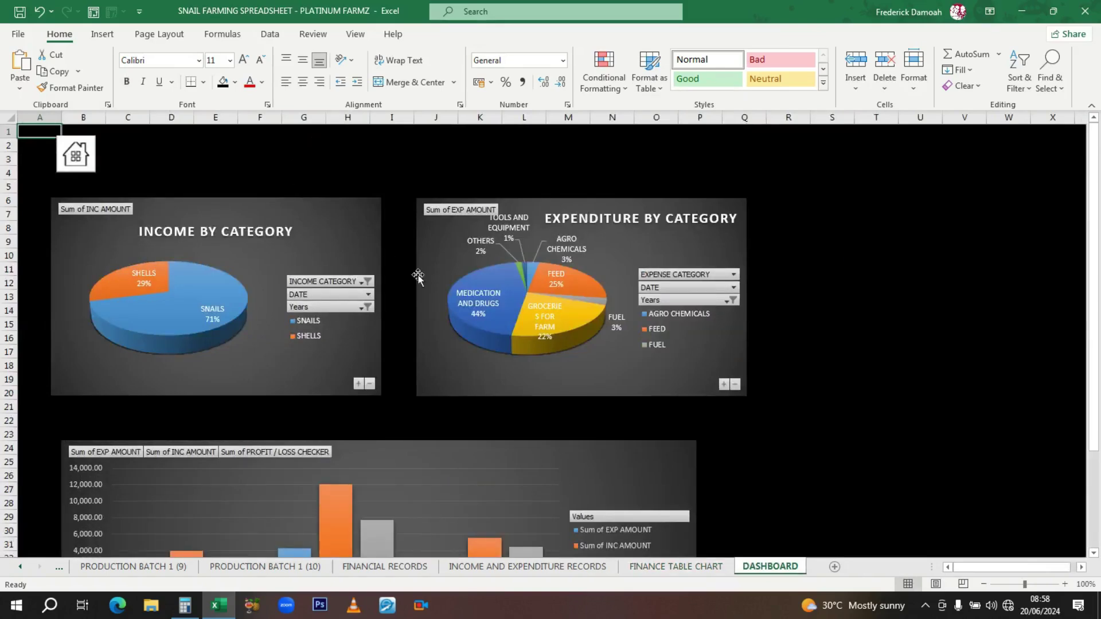
click(89, 159)
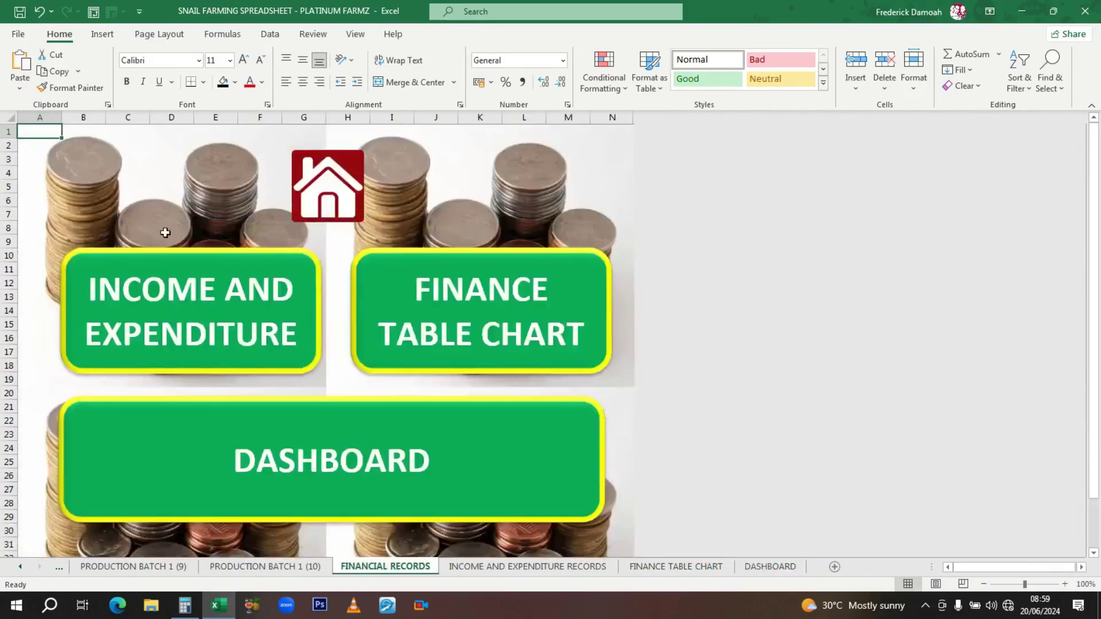
click(304, 465)
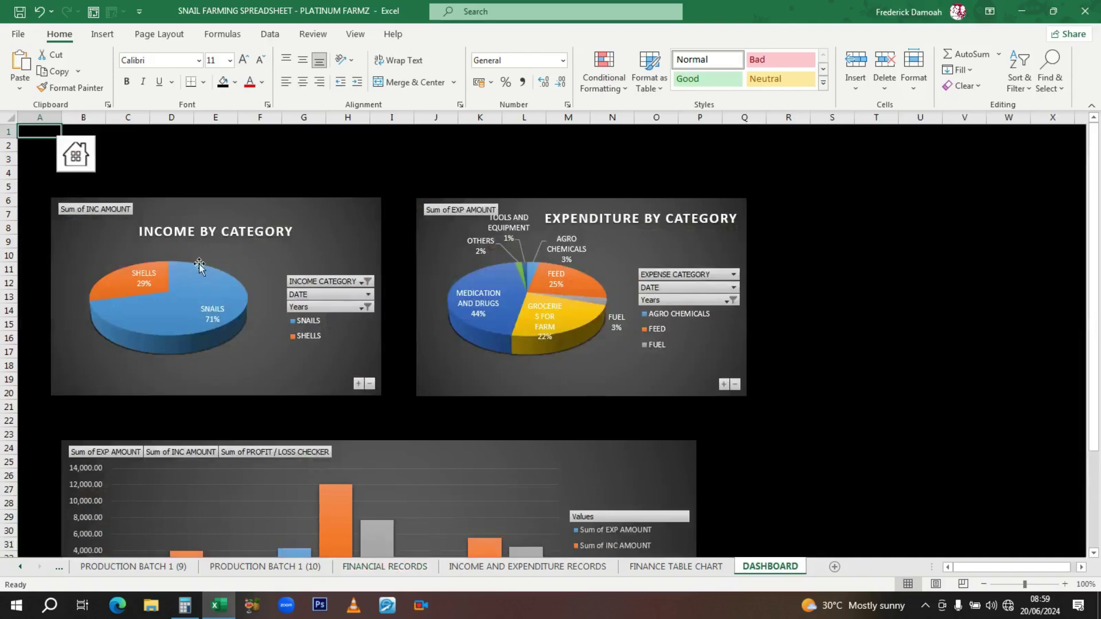
click(243, 202)
click(256, 185)
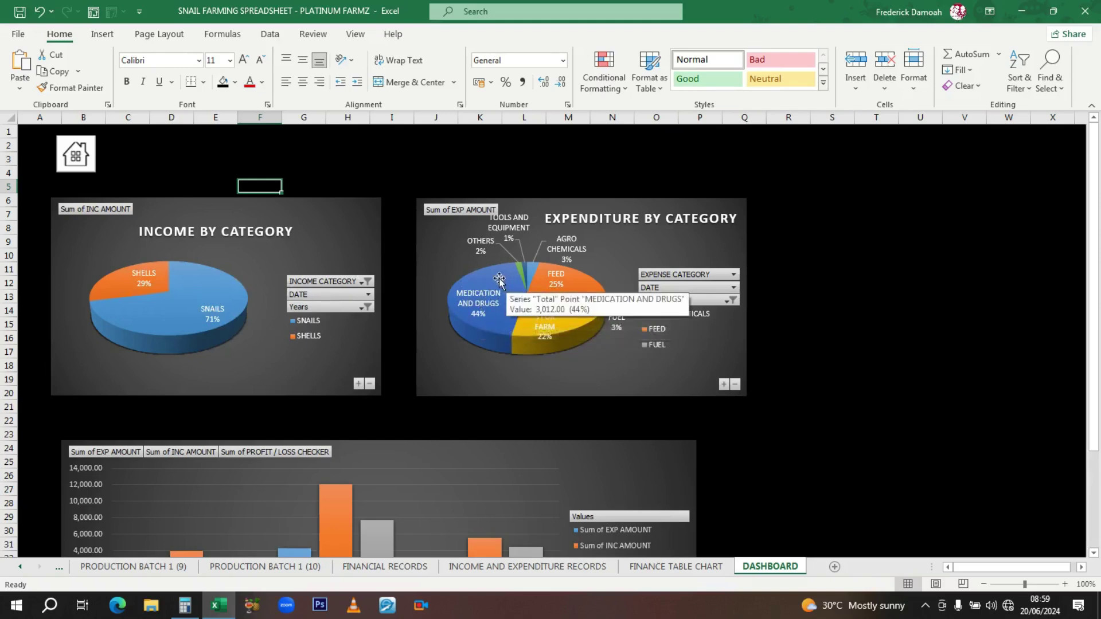
mouse_move(506, 307)
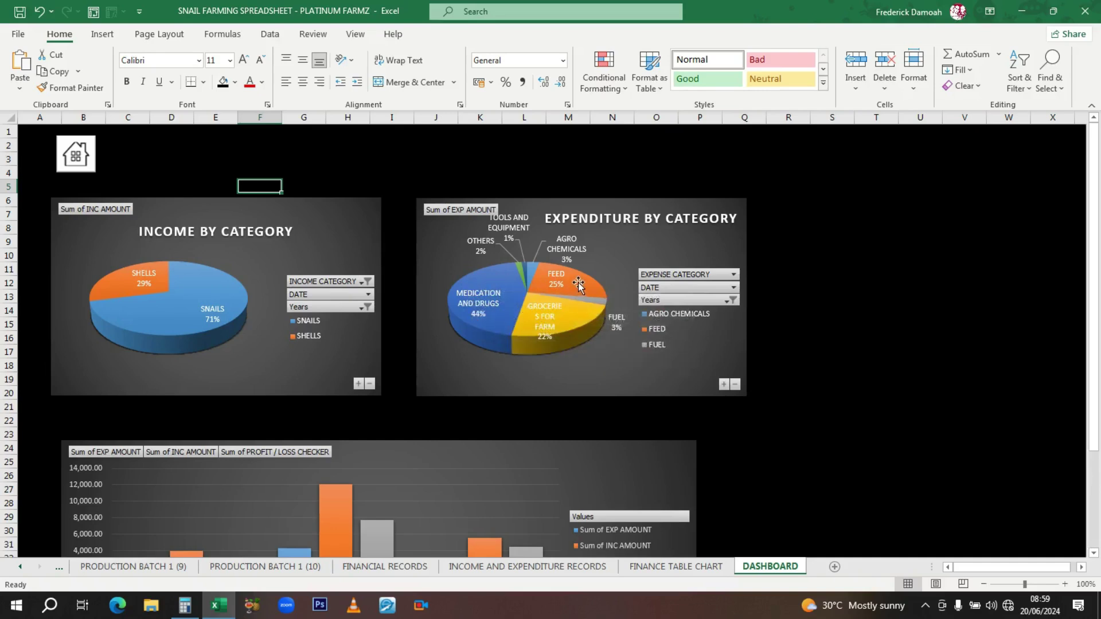
mouse_move(578, 284)
scroll(617, 361, down, 5)
scroll(620, 364, up, 3)
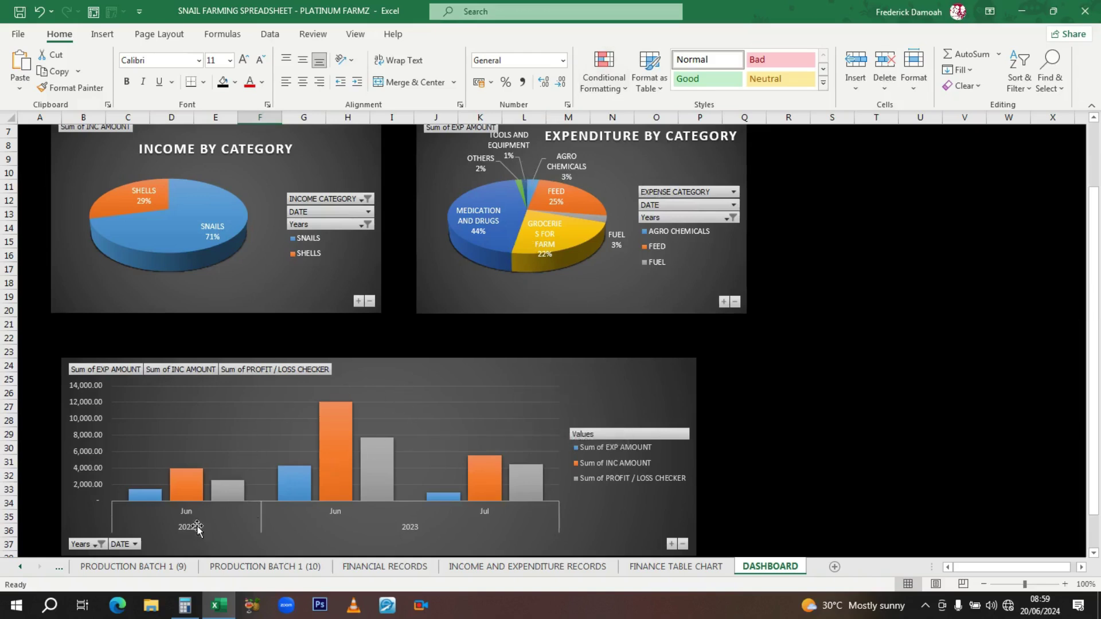
scroll(290, 487, down, 2)
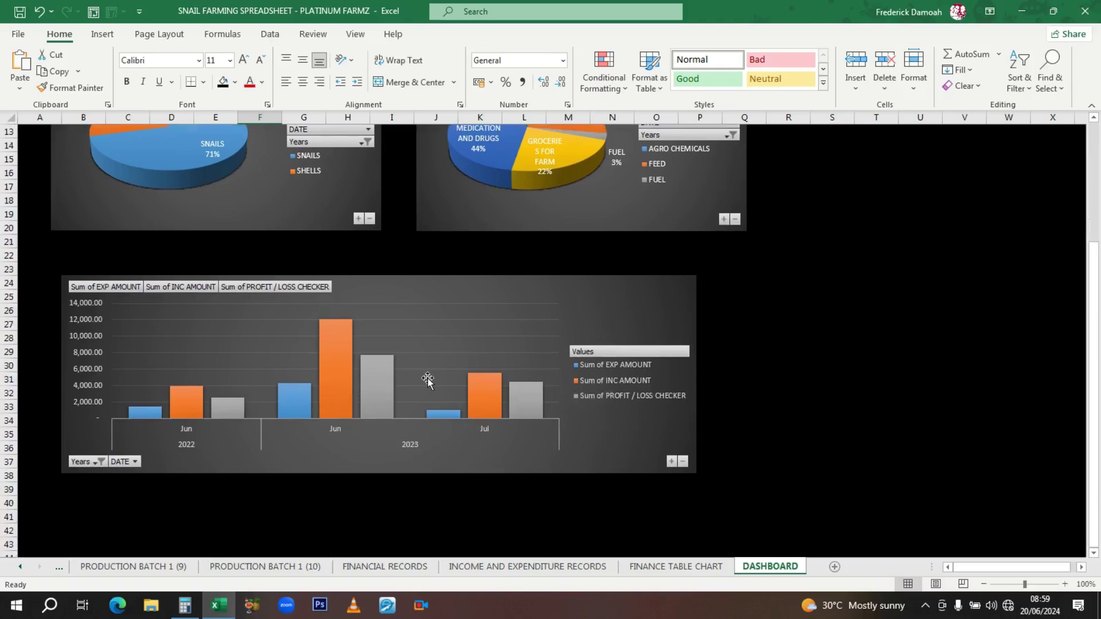
scroll(381, 366, up, 4)
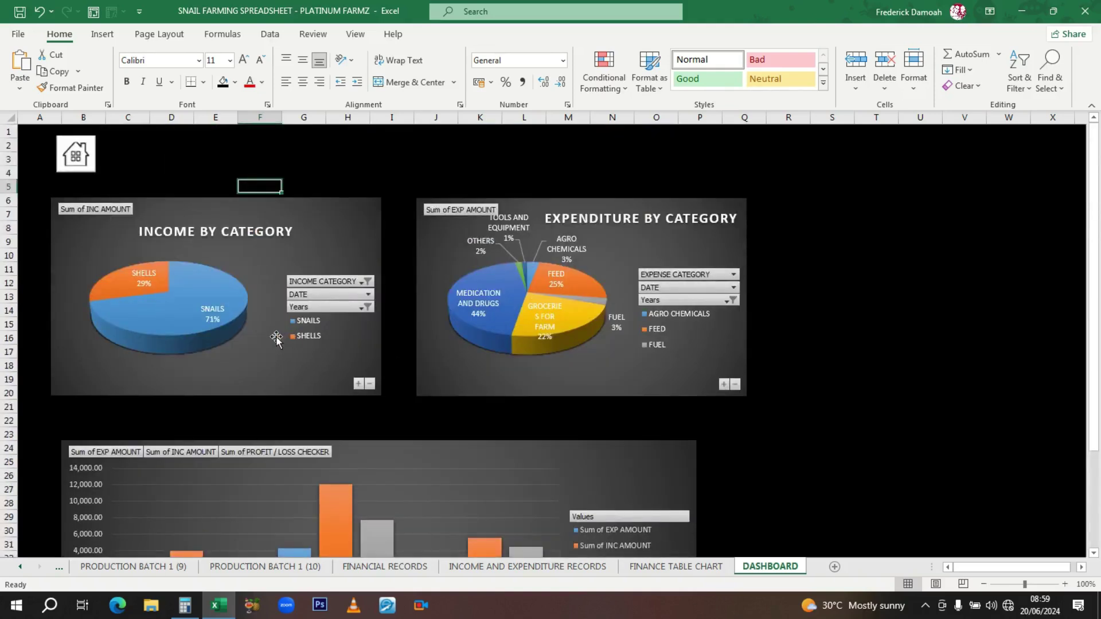
scroll(298, 367, down, 4)
scroll(390, 383, down, 1)
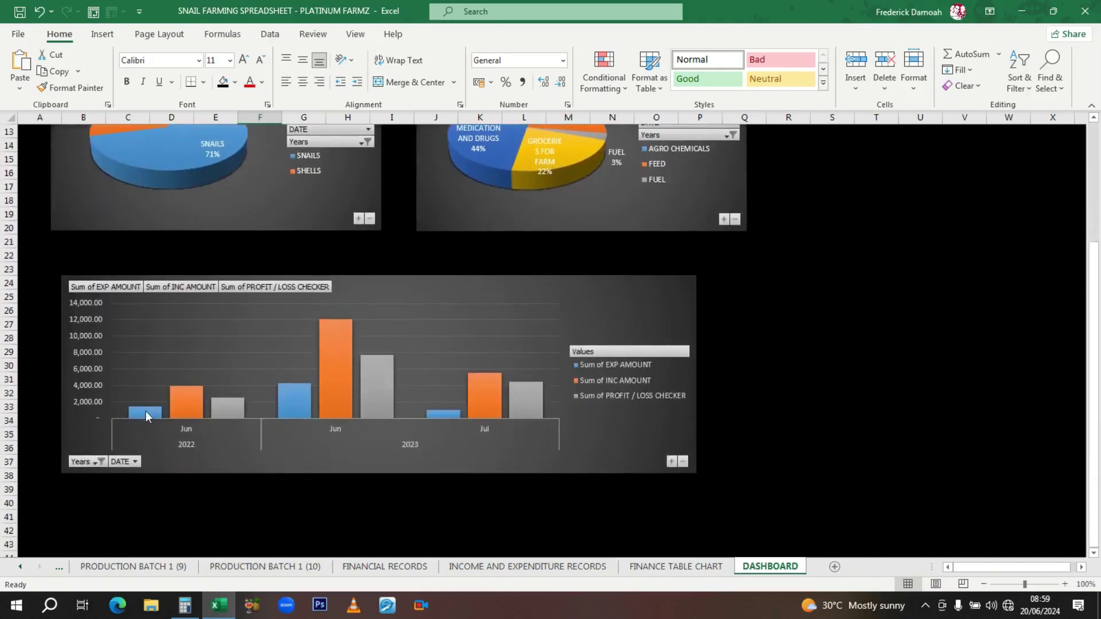
Step: Apply chart Style 1, the plain white style, to the expense, income and profit column chart
click(513, 280)
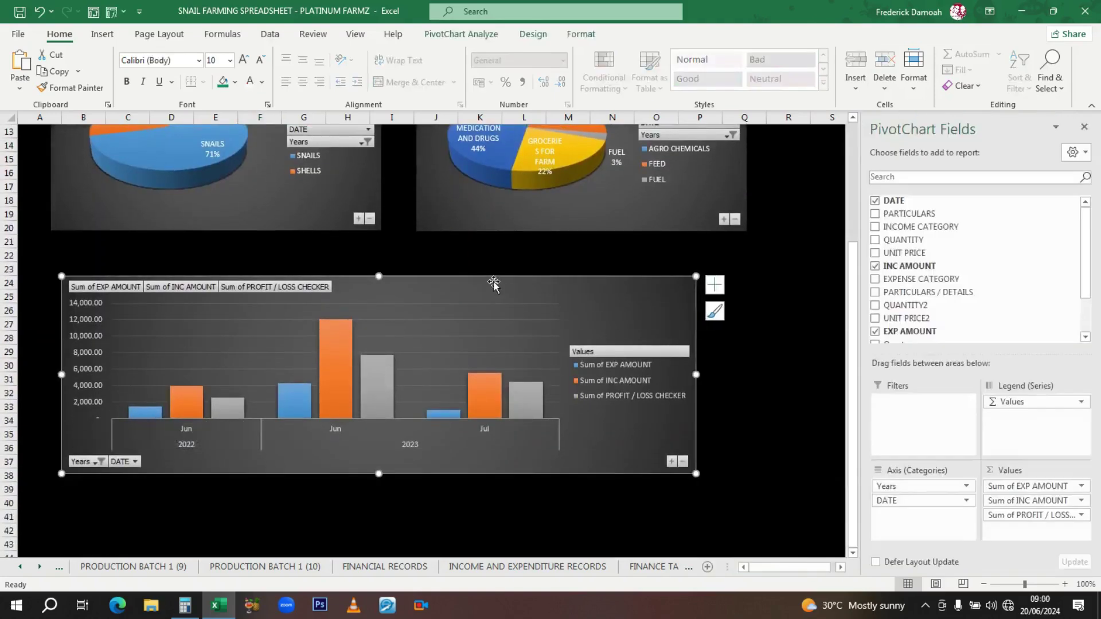
click(576, 35)
click(532, 33)
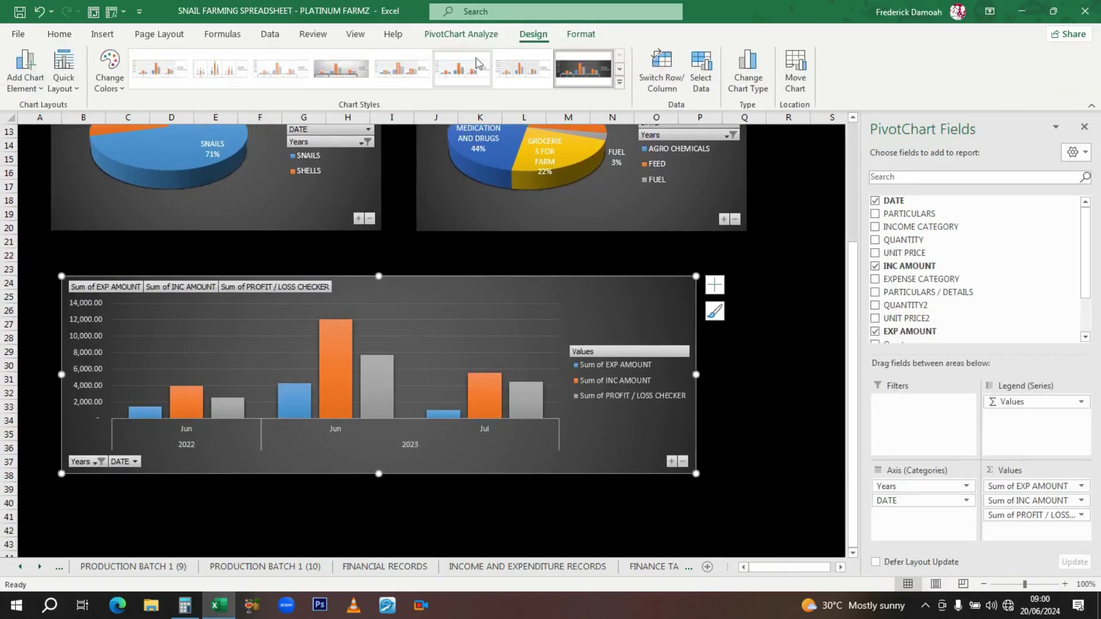
click(619, 83)
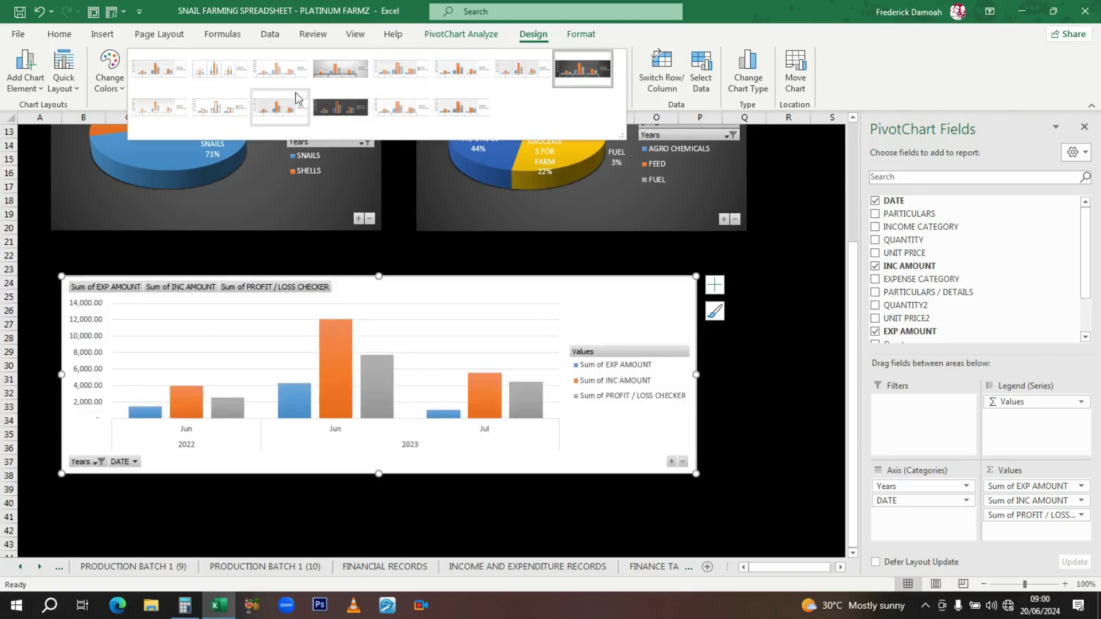
click(155, 77)
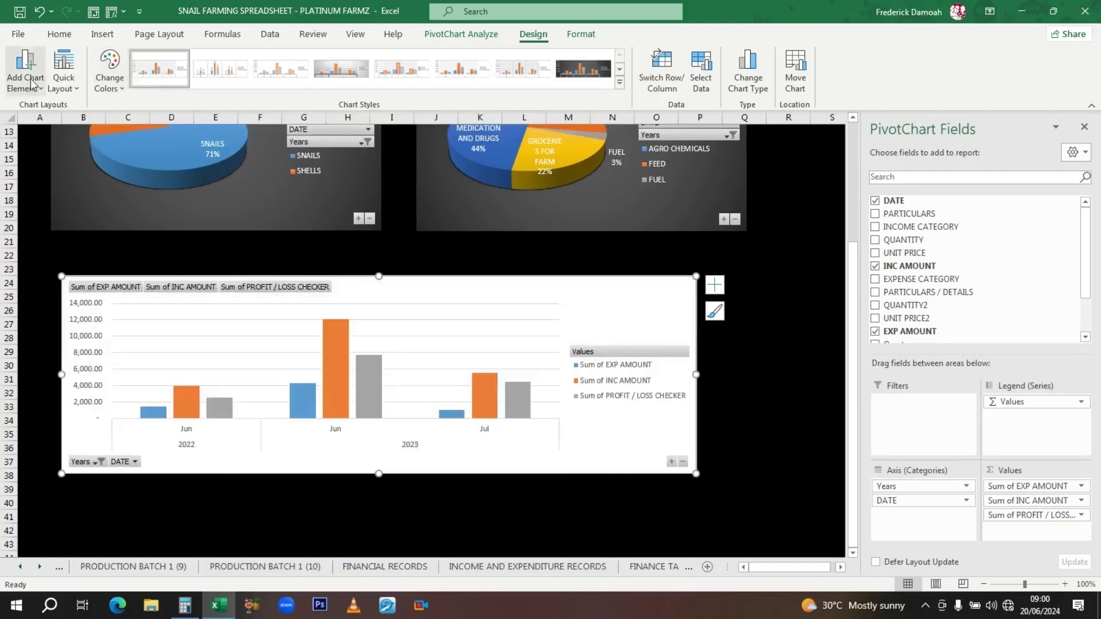
Step: Browse the Quick Layout presets without applying one, then select the EXP AMOUNT bars
click(63, 78)
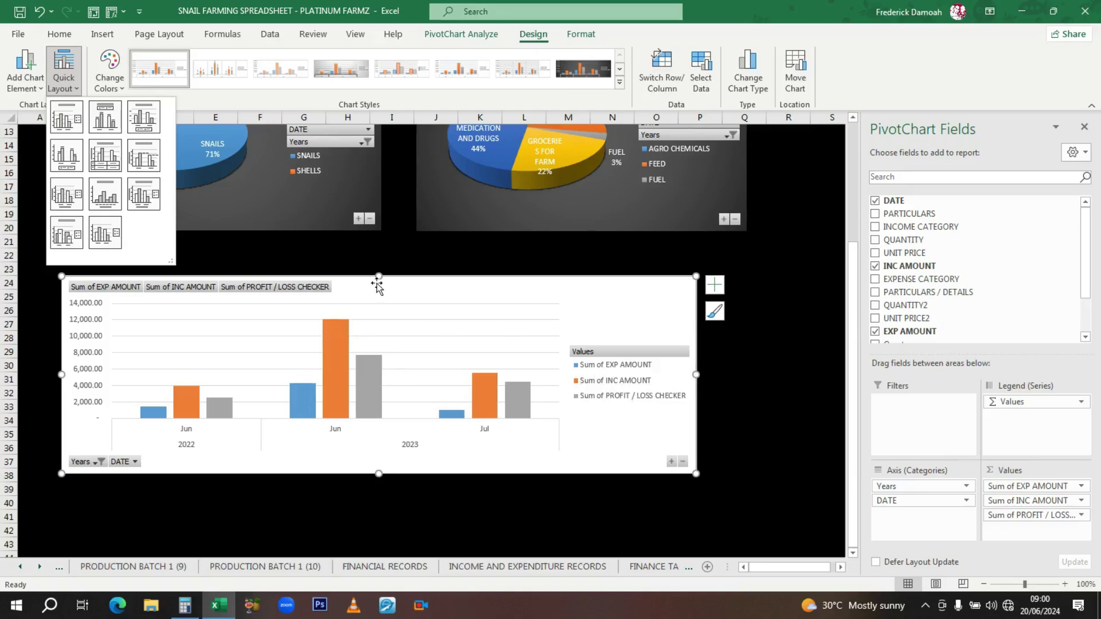
click(414, 283)
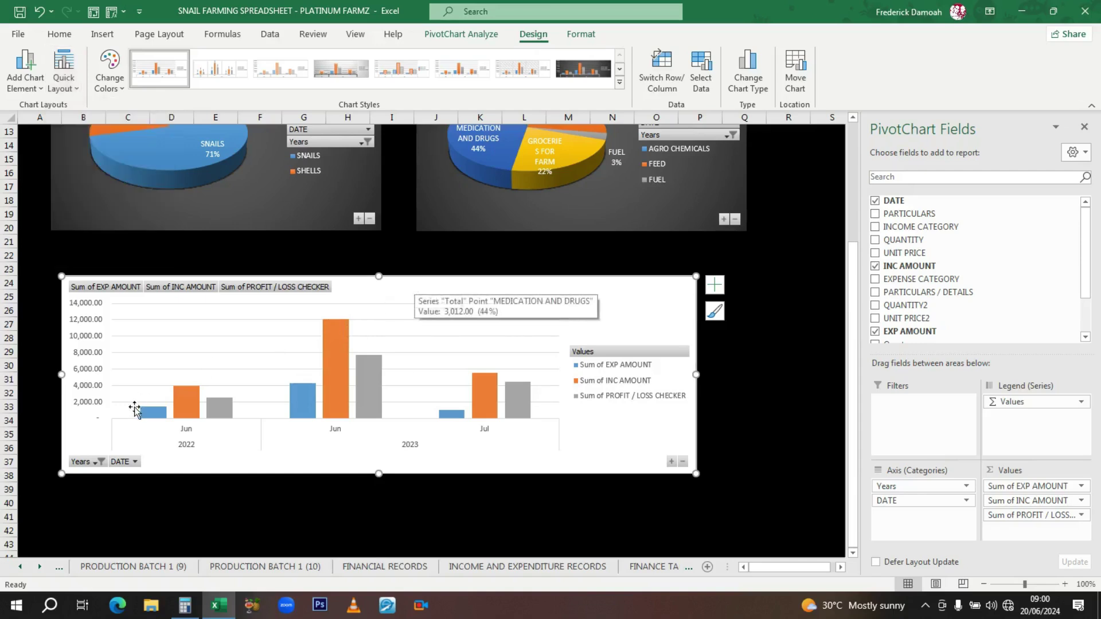
mouse_move(154, 415)
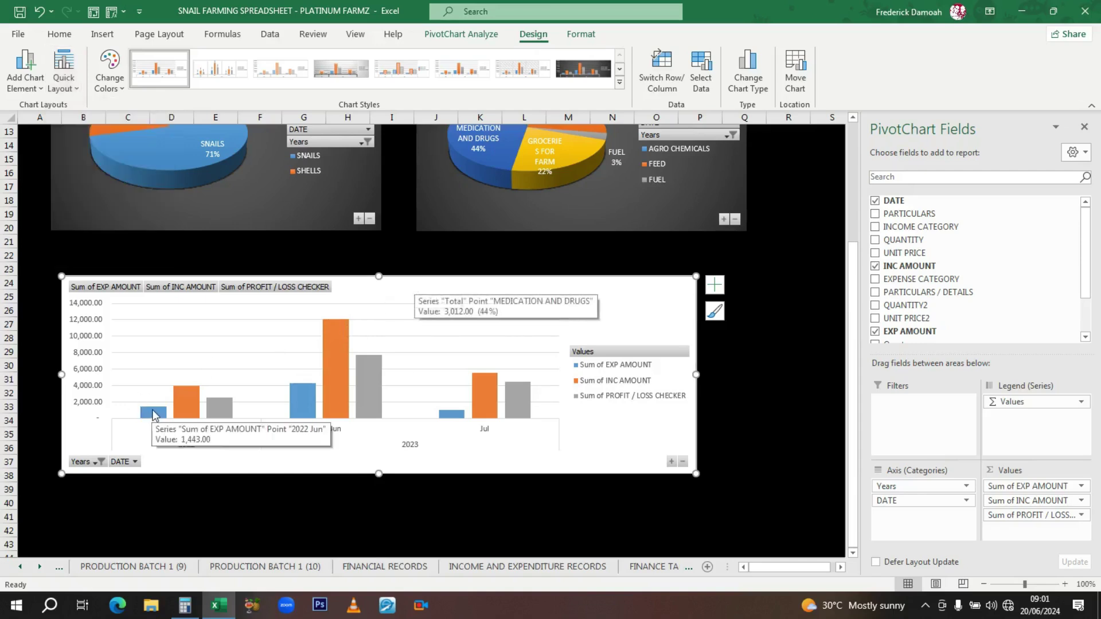
click(153, 414)
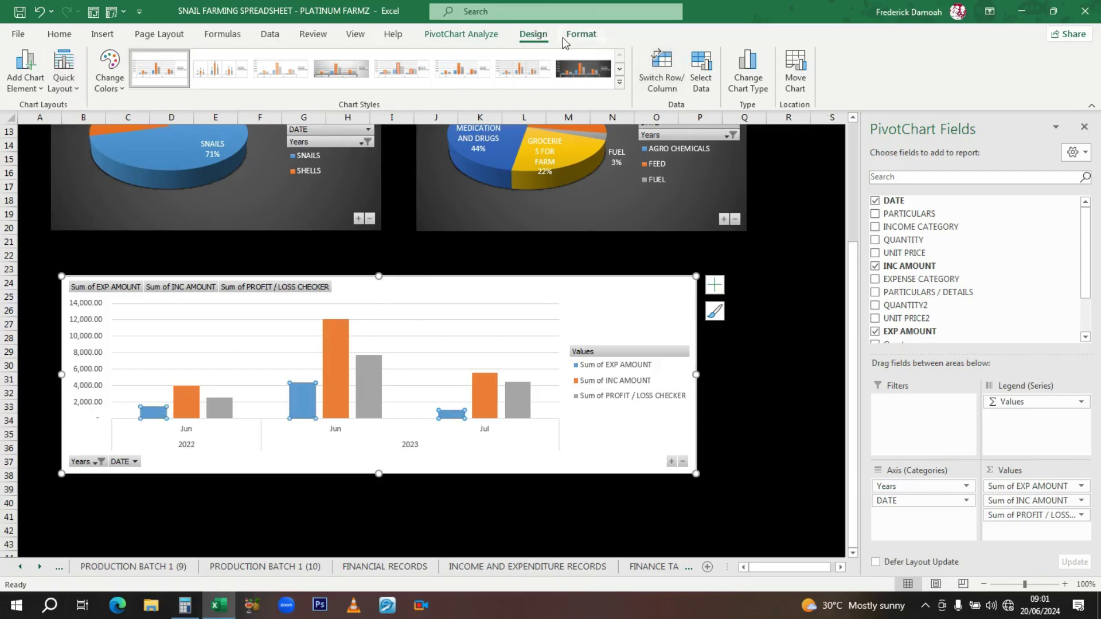
Step: Fill the EXP AMOUNT bars with red
click(581, 35)
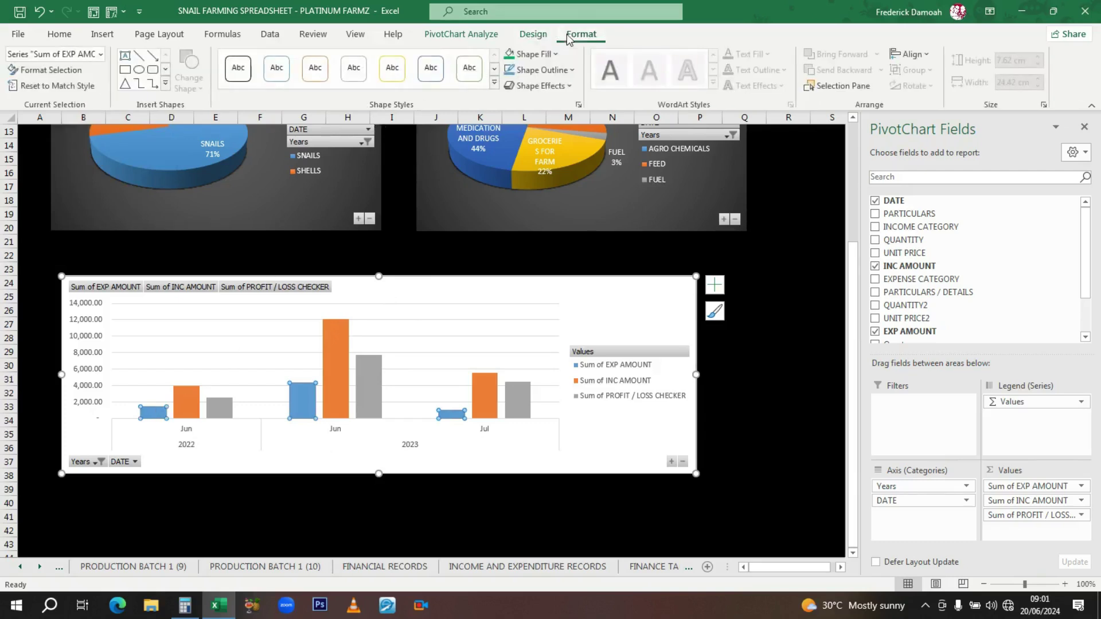
click(533, 54)
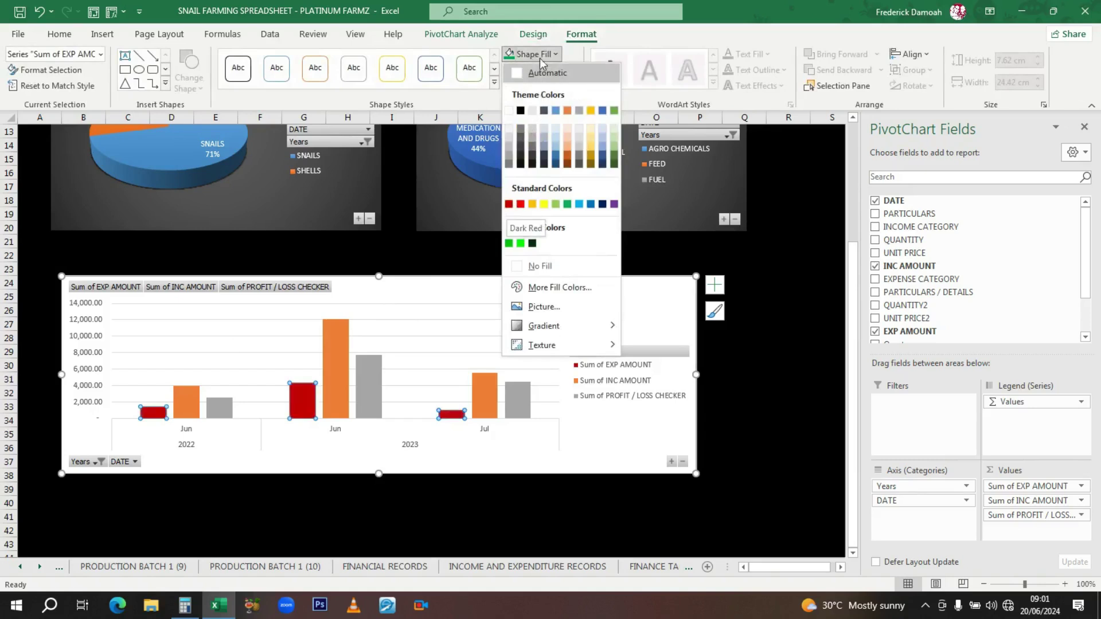
click(577, 39)
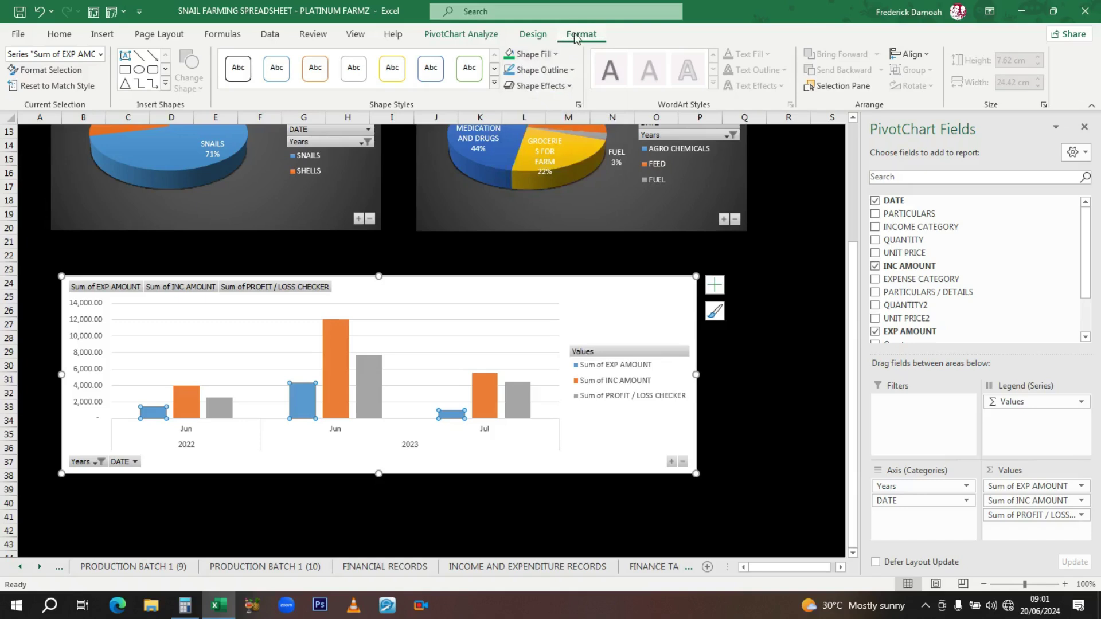
click(533, 54)
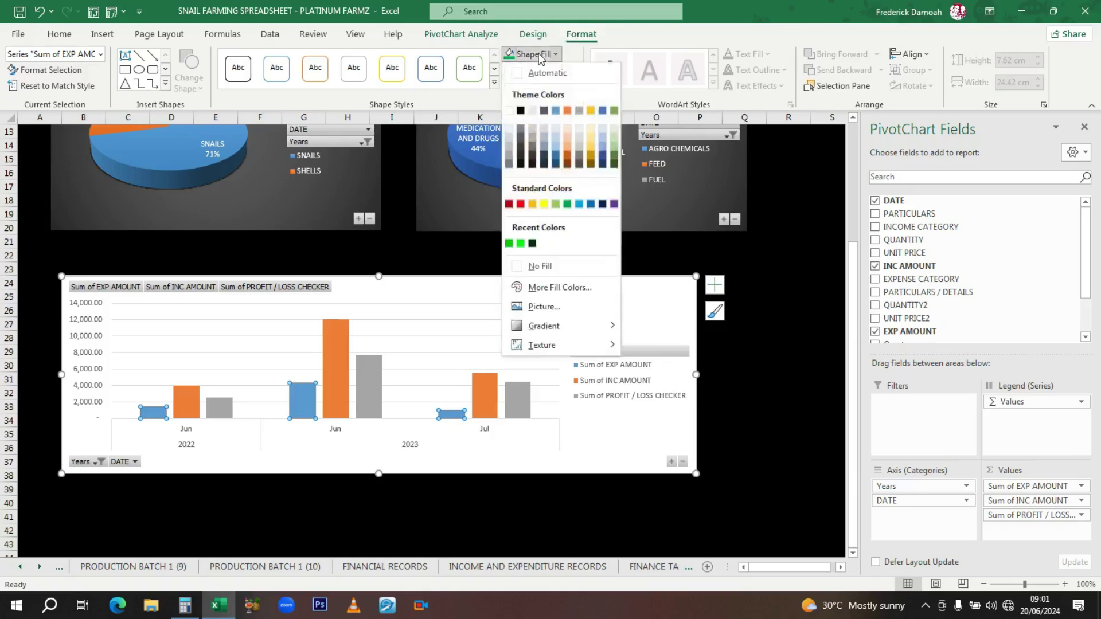
click(521, 204)
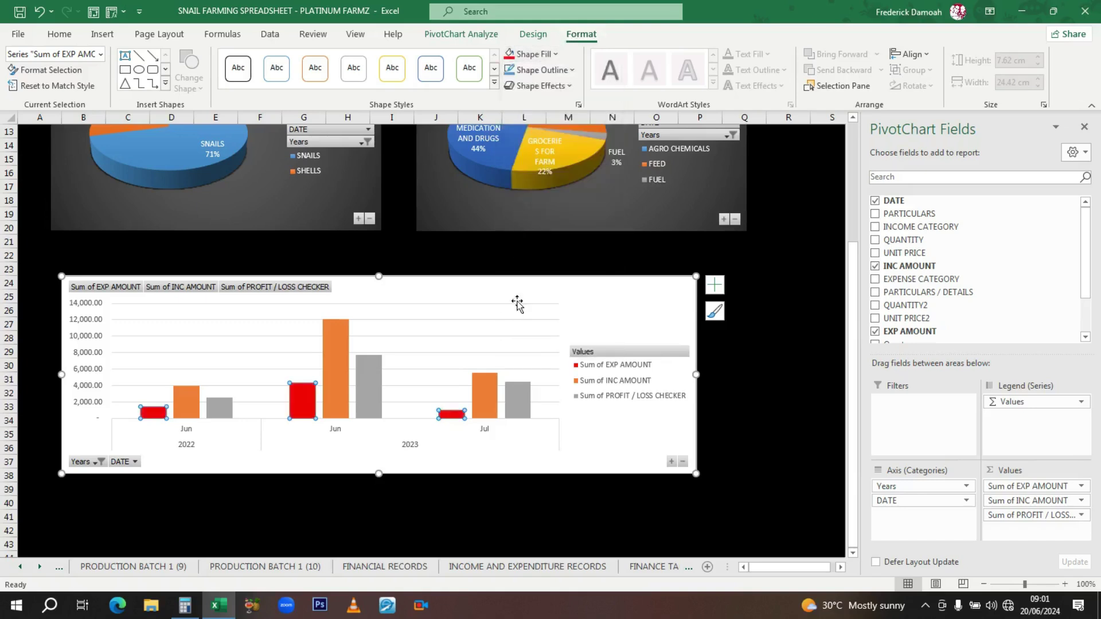
Step: Fill the INC AMOUNT bars green and the PROFIT / LOSS CHECKER bars orange
click(343, 370)
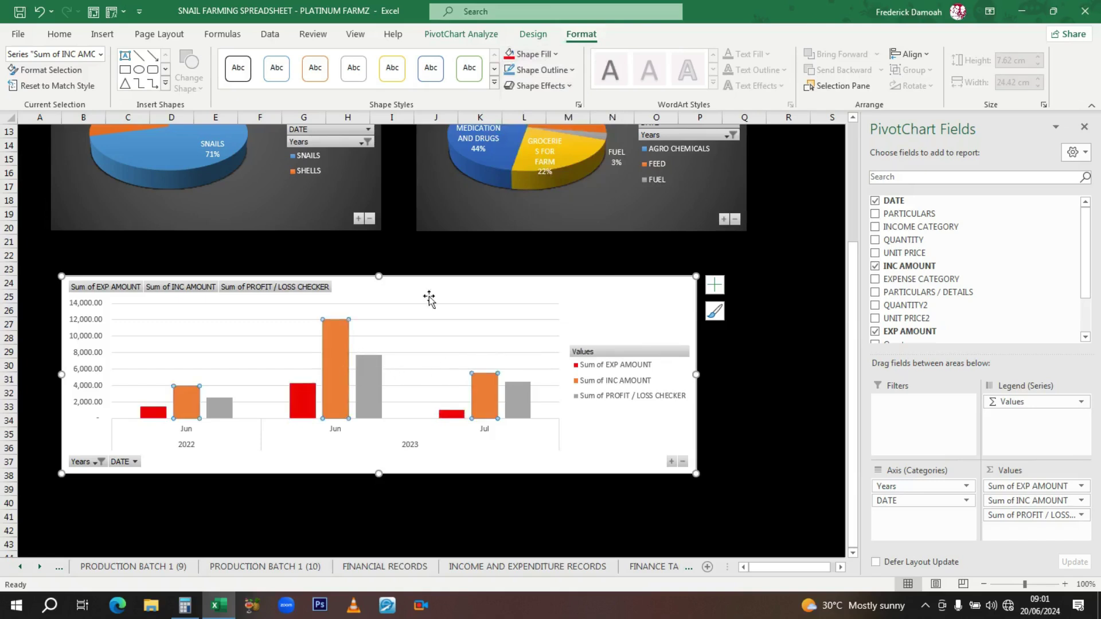
click(554, 54)
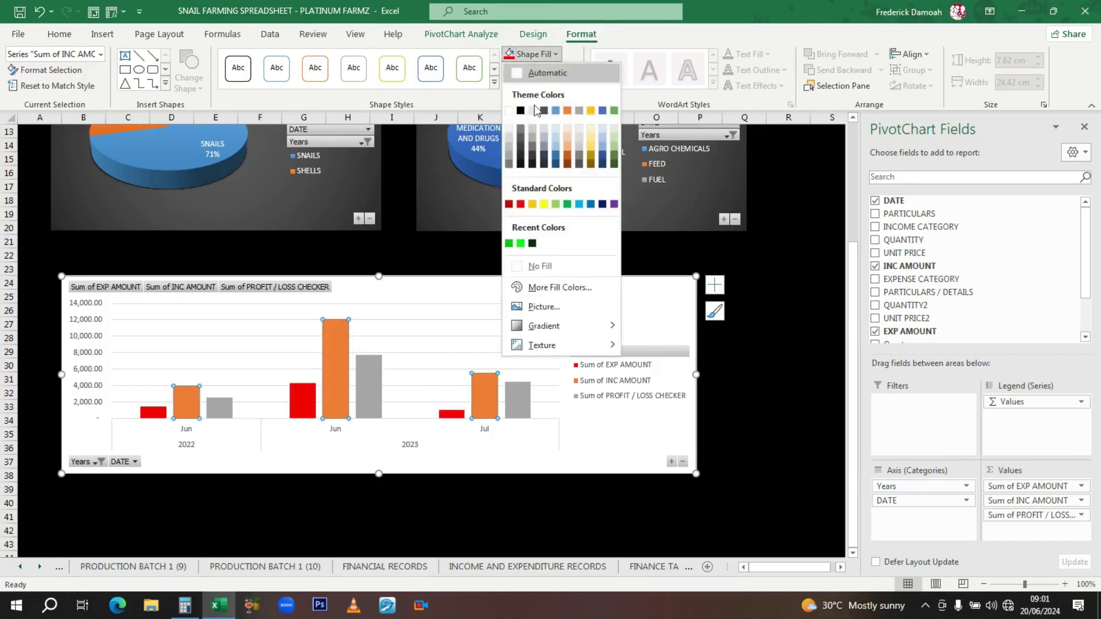
click(509, 244)
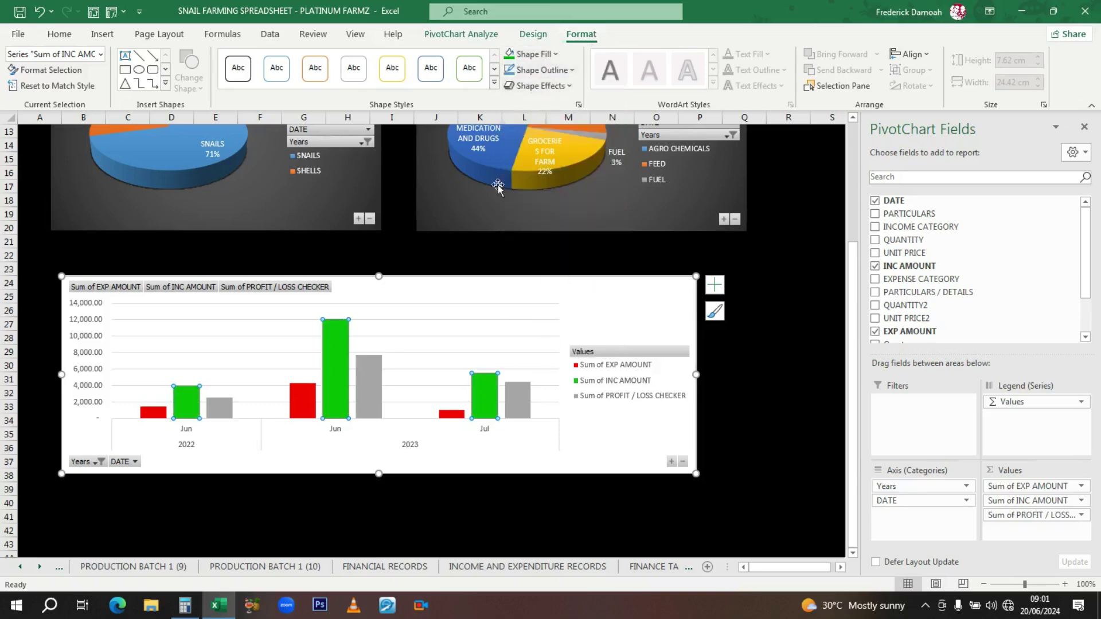
click(376, 366)
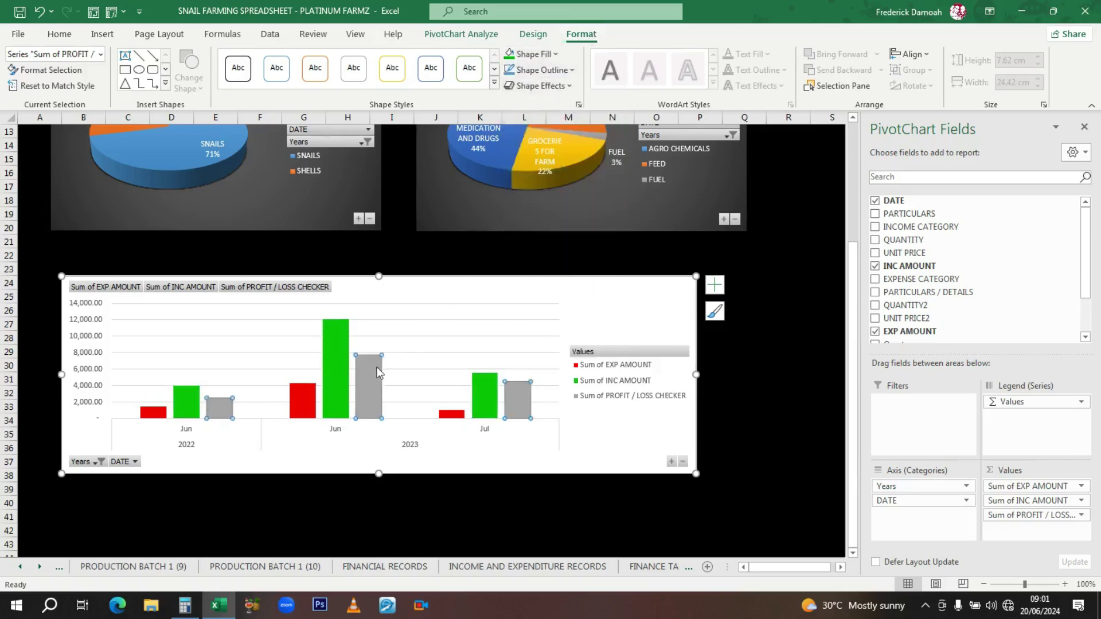
click(556, 54)
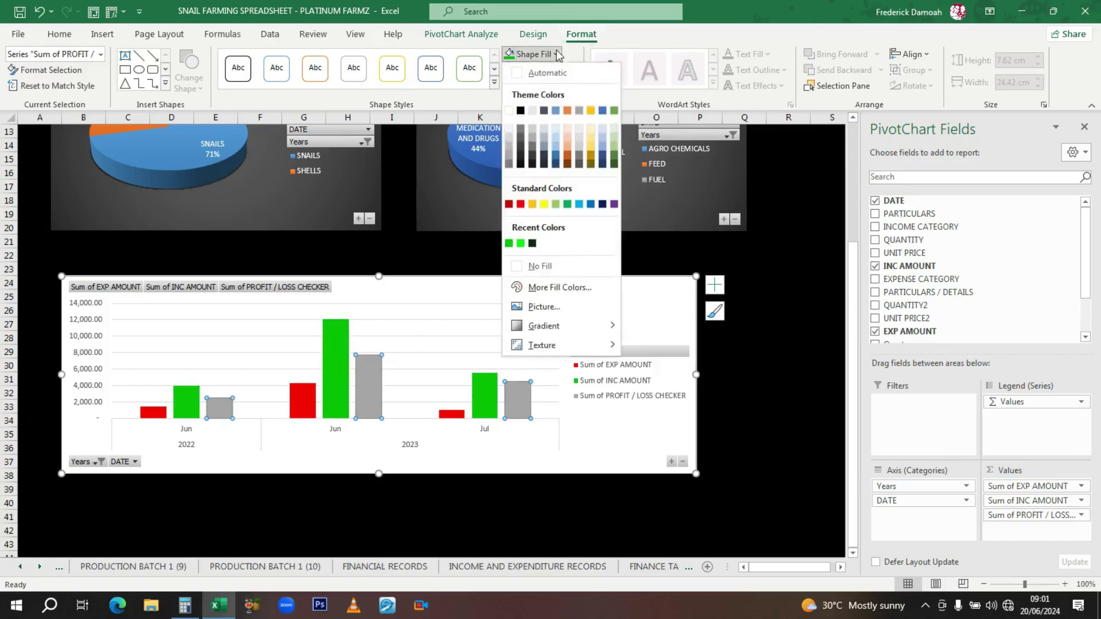
click(531, 204)
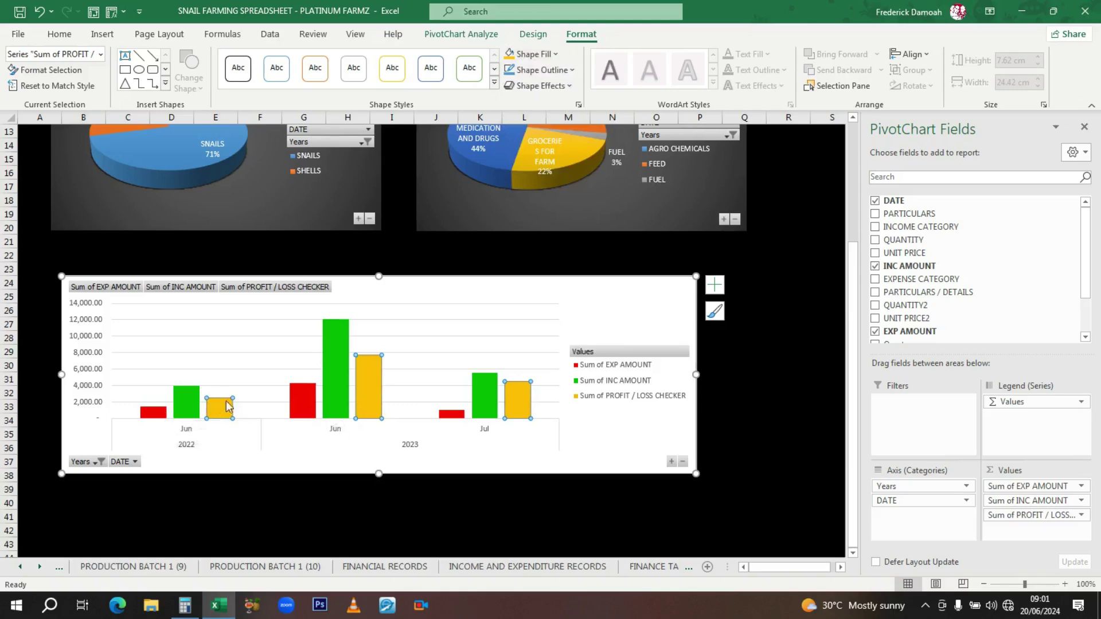
click(619, 302)
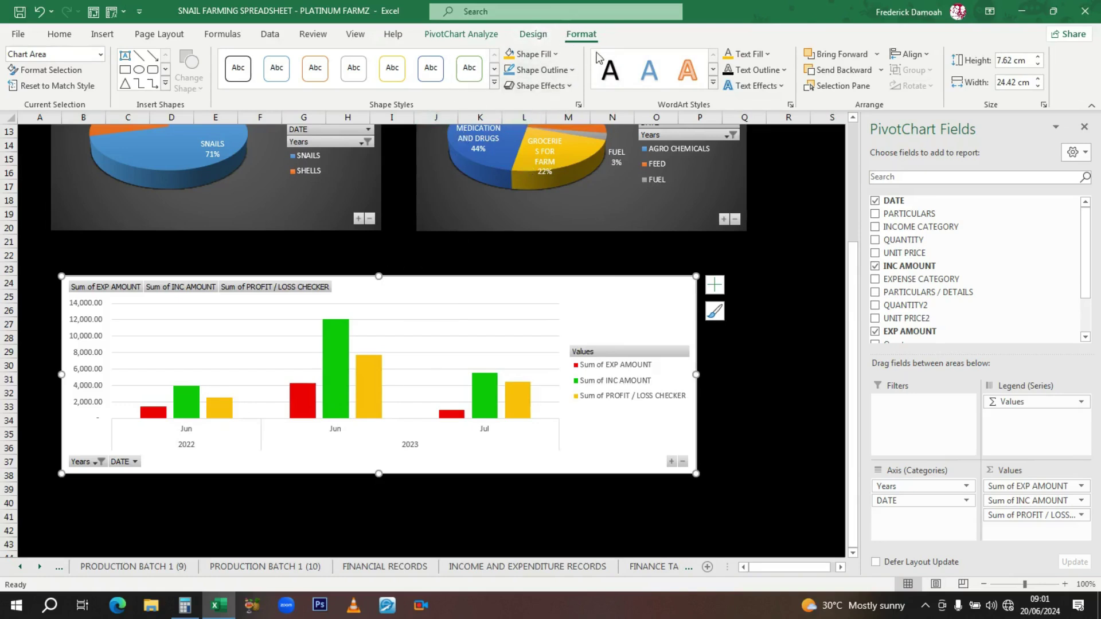
Step: Leave the chart background white and apply the last, dark chart style
click(533, 54)
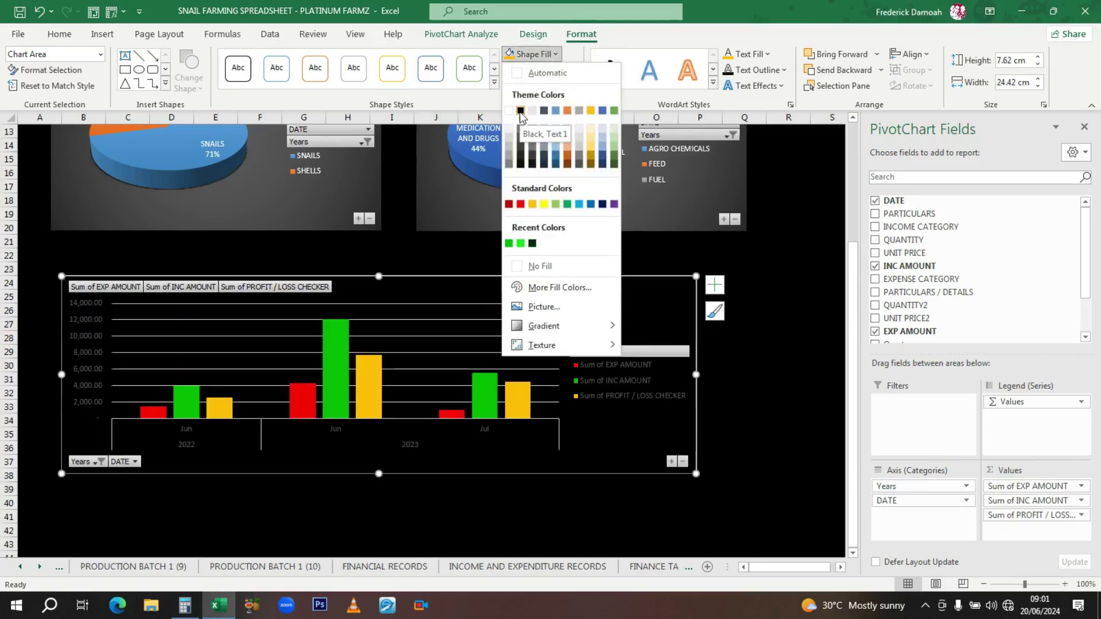
click(523, 41)
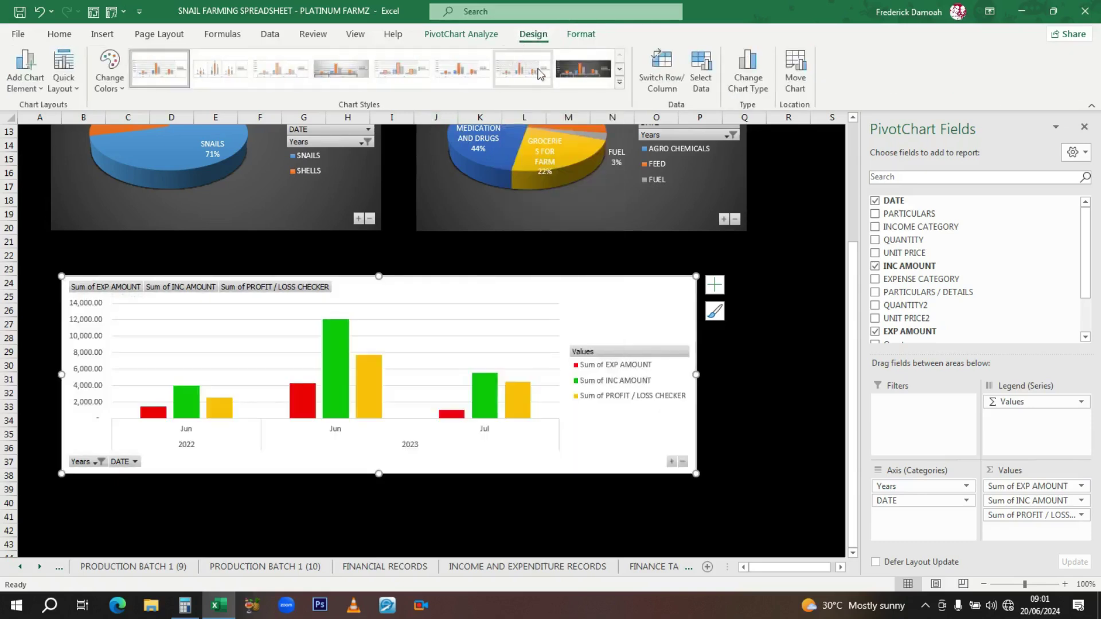
click(575, 66)
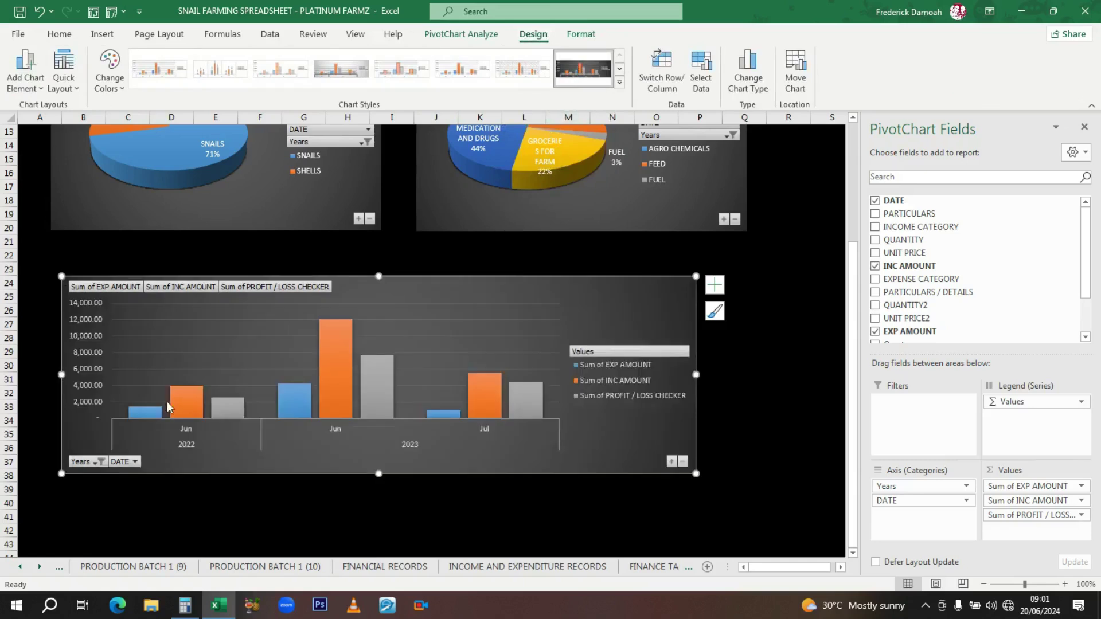
Step: Recolour the bars: expense red, income green, profit / loss gold
click(146, 414)
click(581, 34)
click(529, 54)
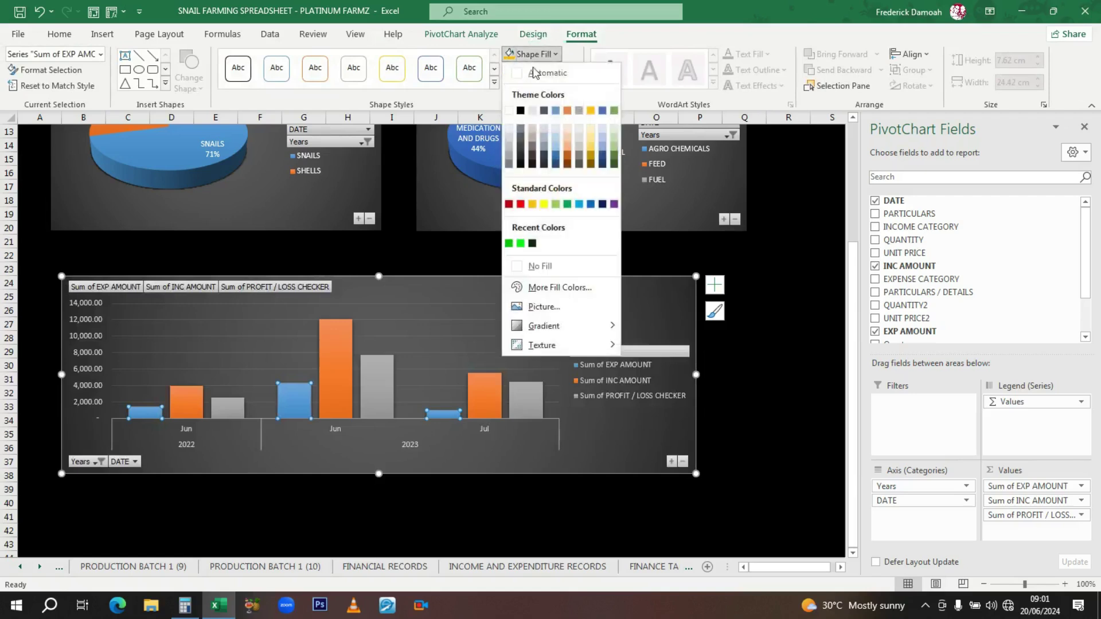
click(521, 205)
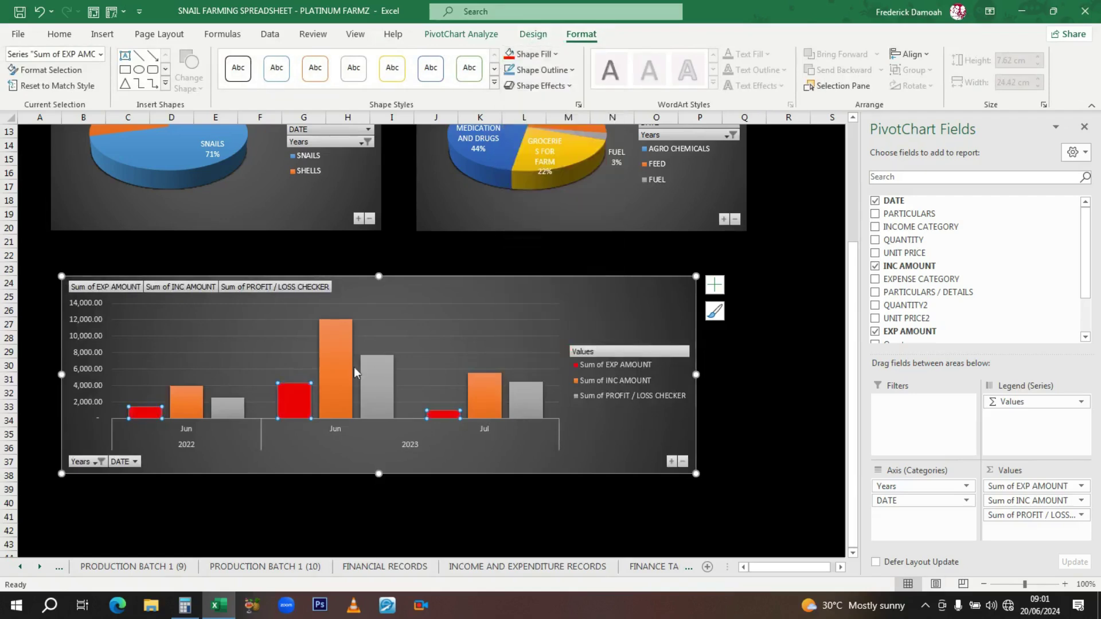
click(195, 394)
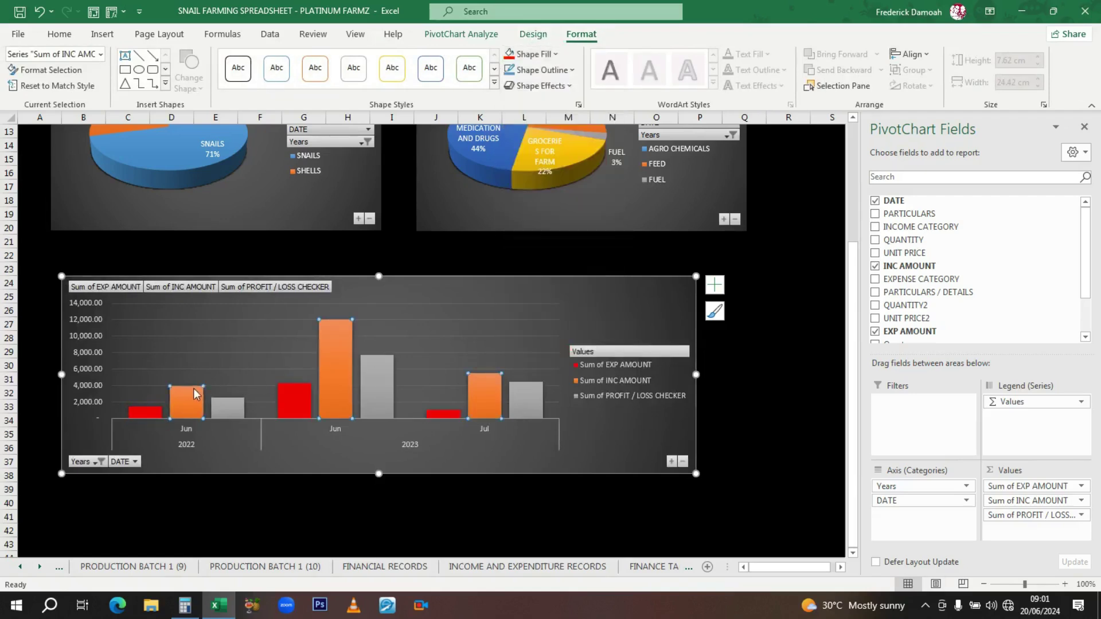
click(529, 54)
click(520, 243)
click(381, 382)
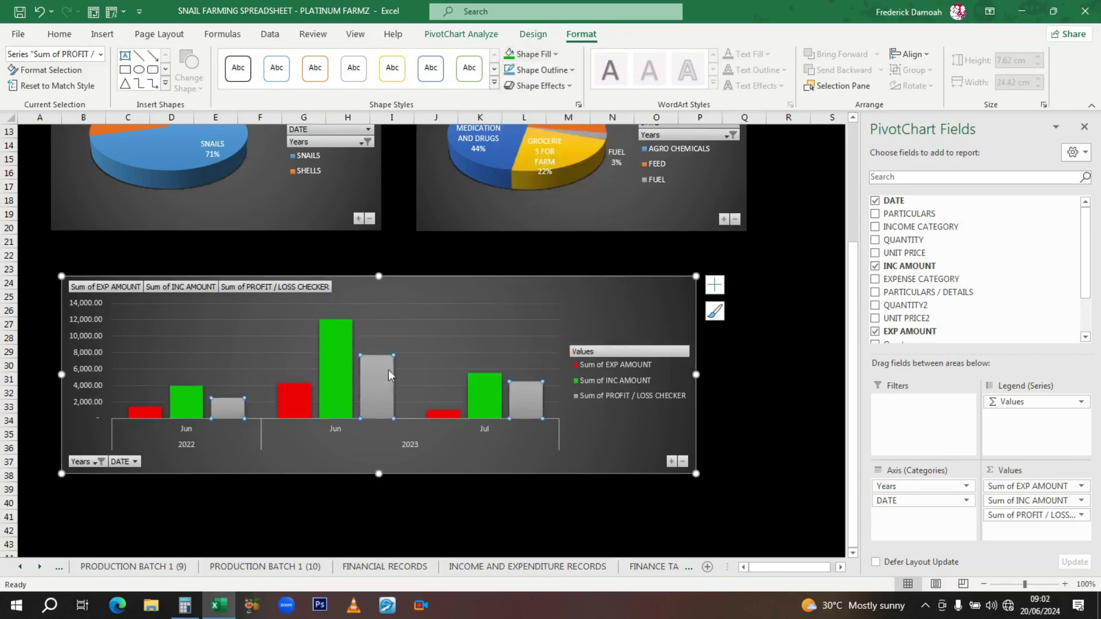
click(532, 54)
click(532, 204)
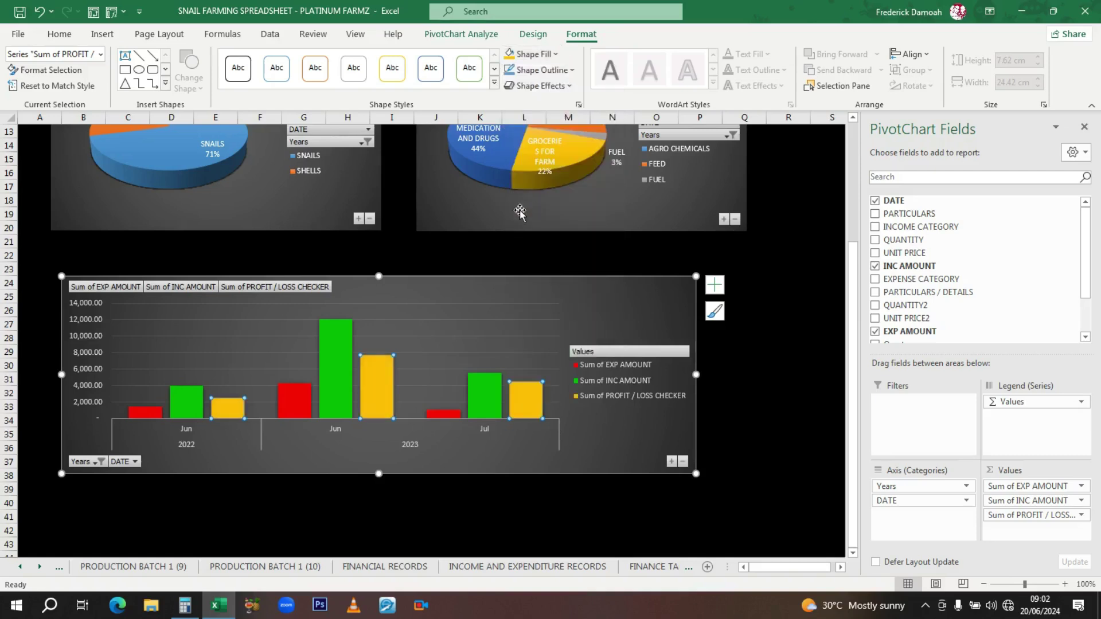
click(401, 292)
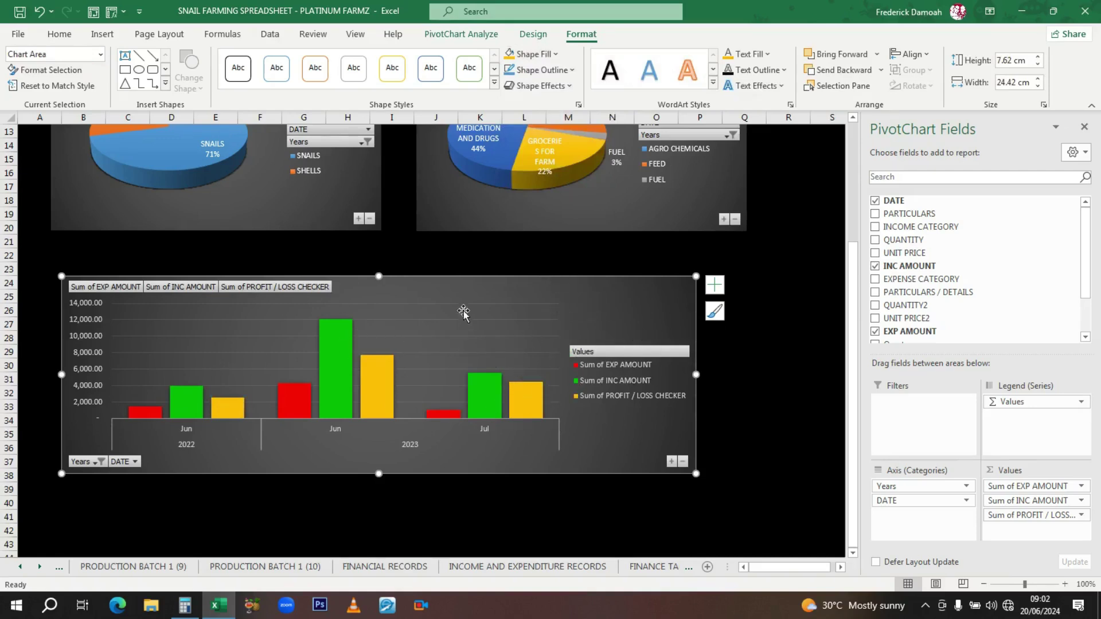
Step: Apply Quick Layout 2 for a title, top legend and bar value labels, then narrow the chart
drag(379, 275, 378, 271)
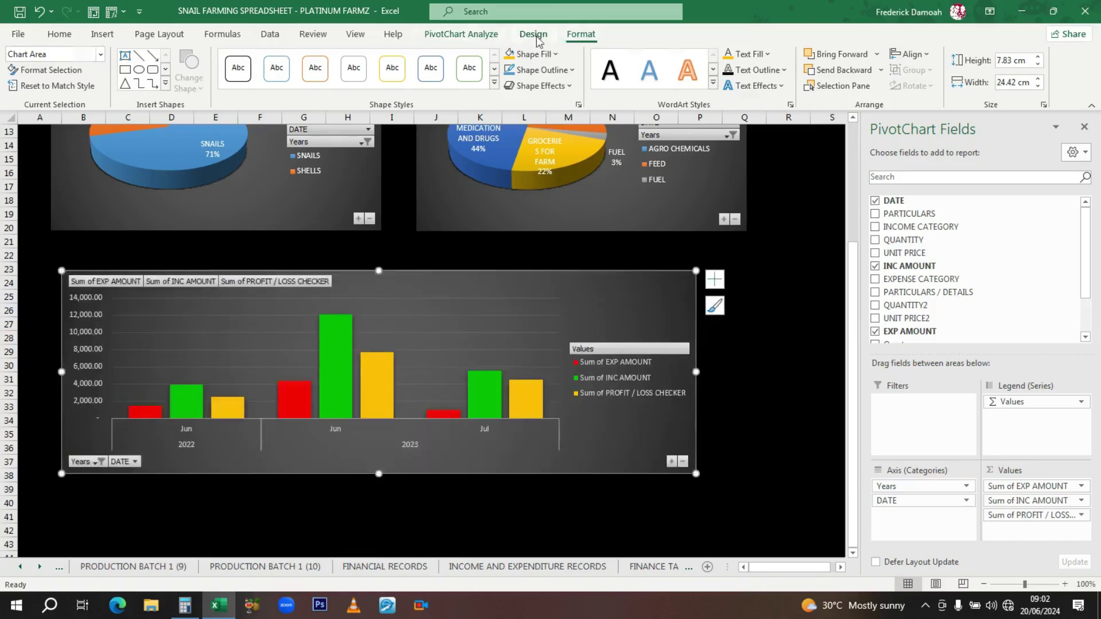
click(533, 35)
click(110, 71)
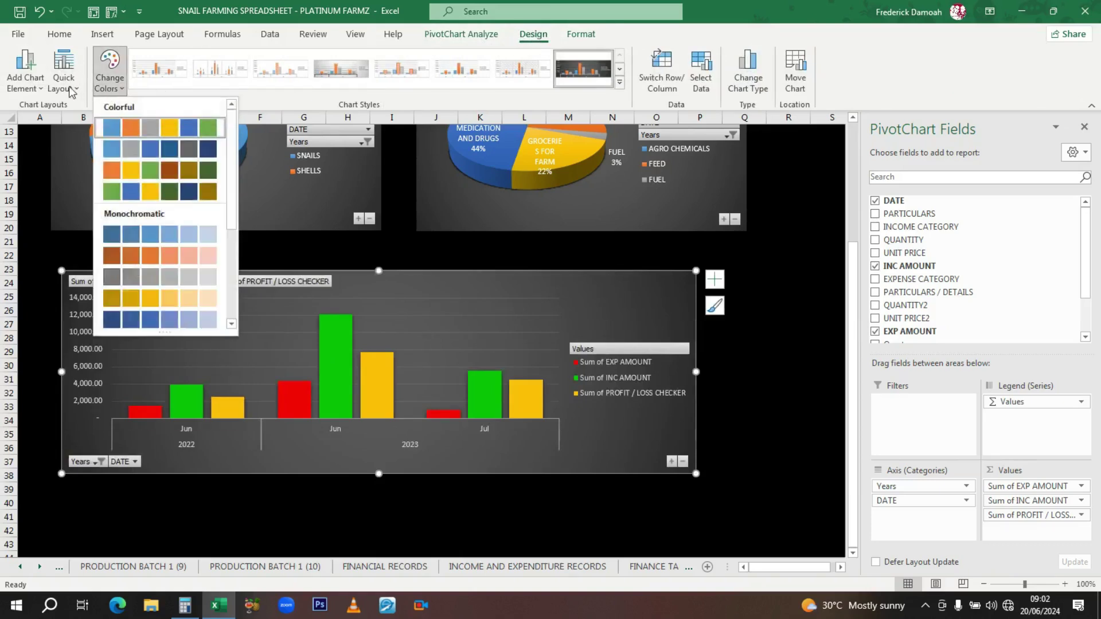
click(71, 91)
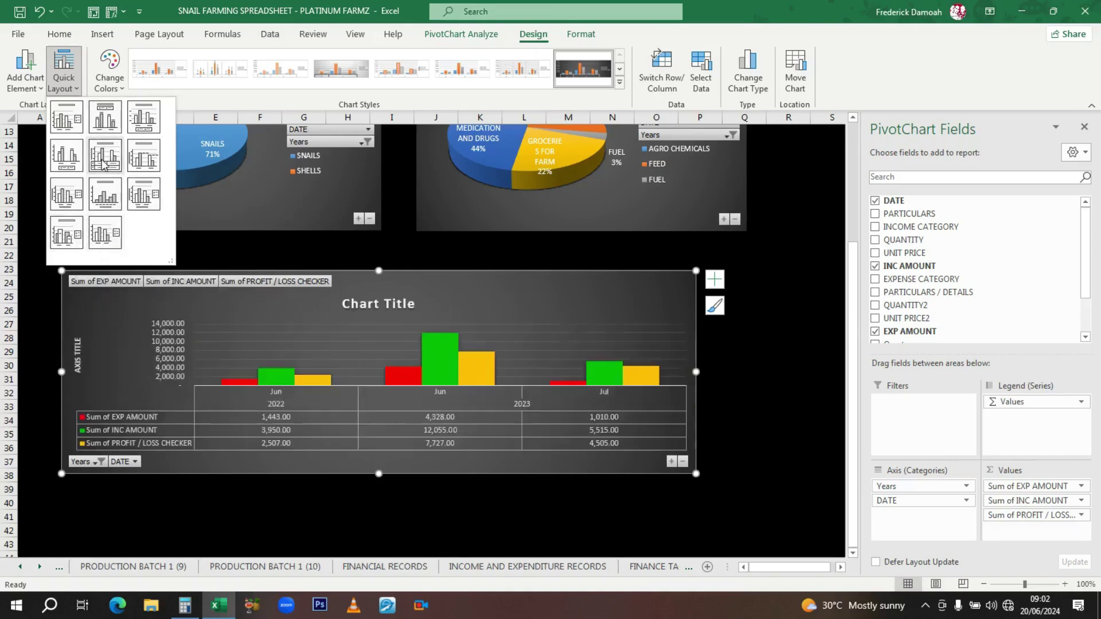
click(116, 125)
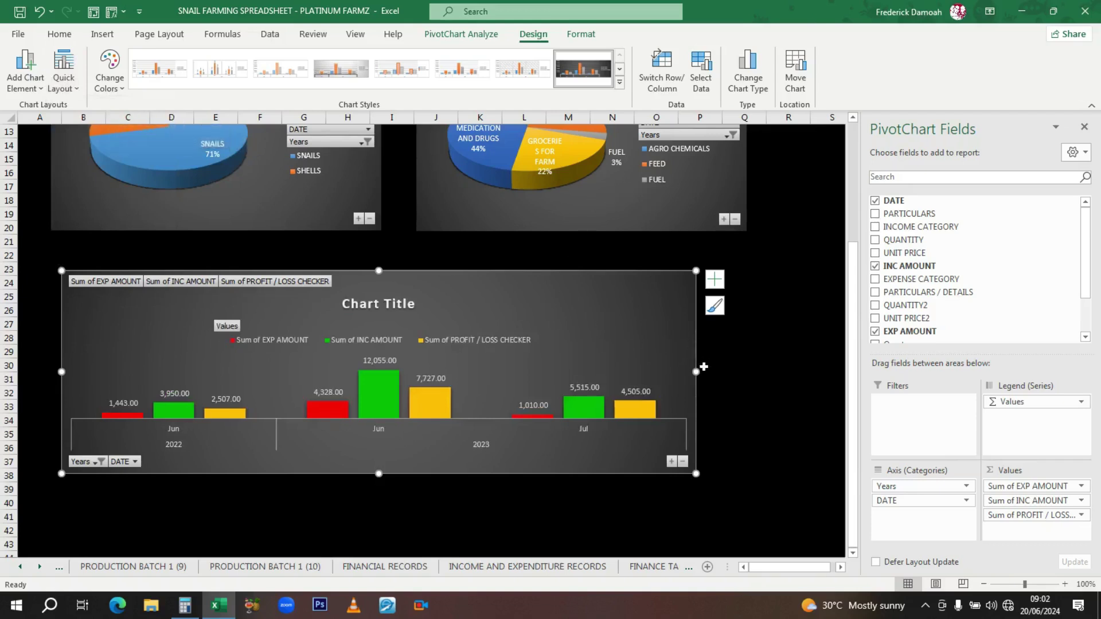
drag(696, 372, 527, 372)
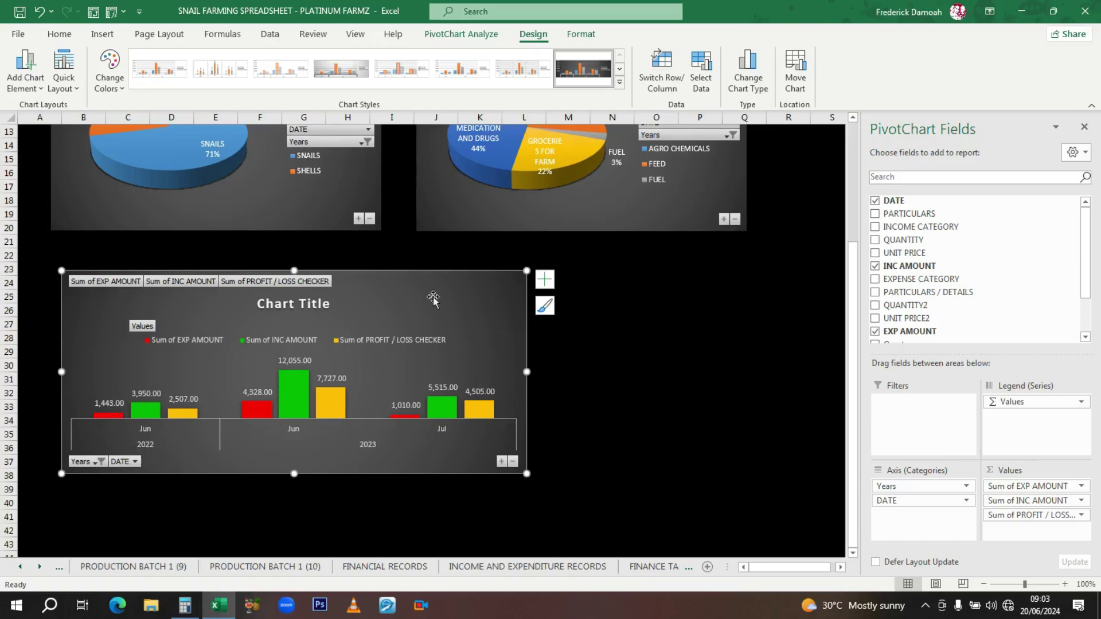
Step: Go from the dashboard to FINANCIAL RECORDS, then back to the HOME sheet via its home link
scroll(675, 234, up, 4)
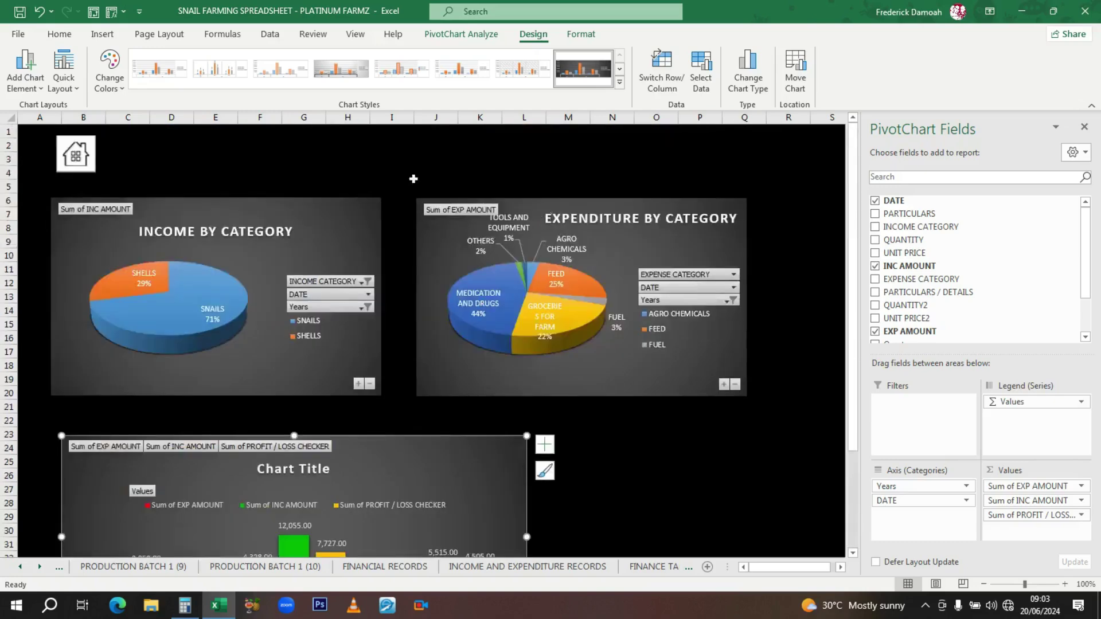
click(43, 157)
click(76, 153)
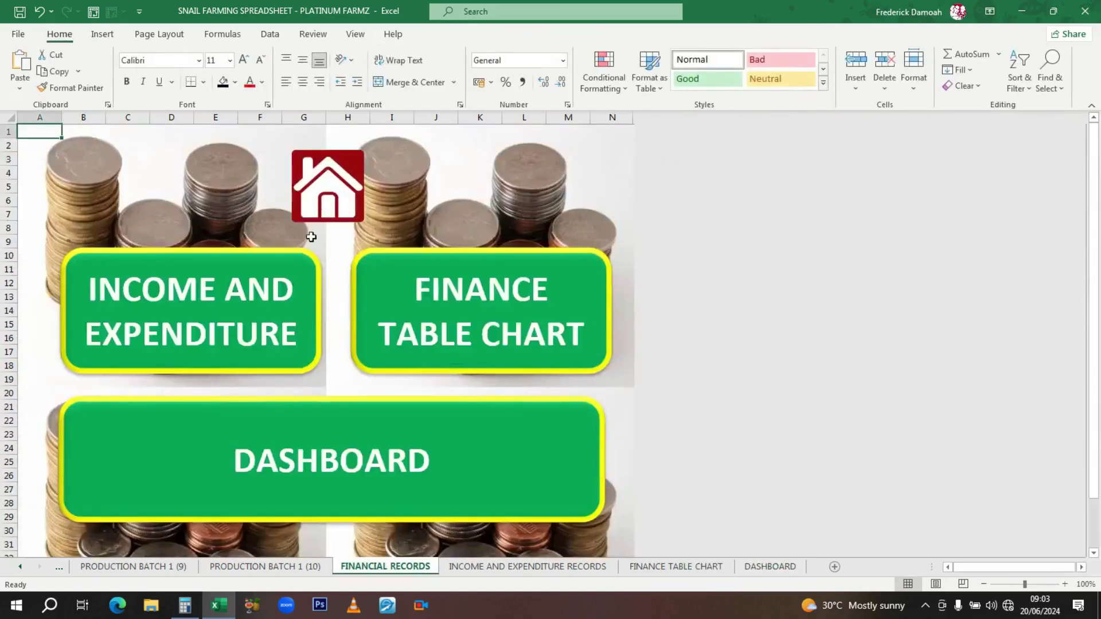
click(335, 207)
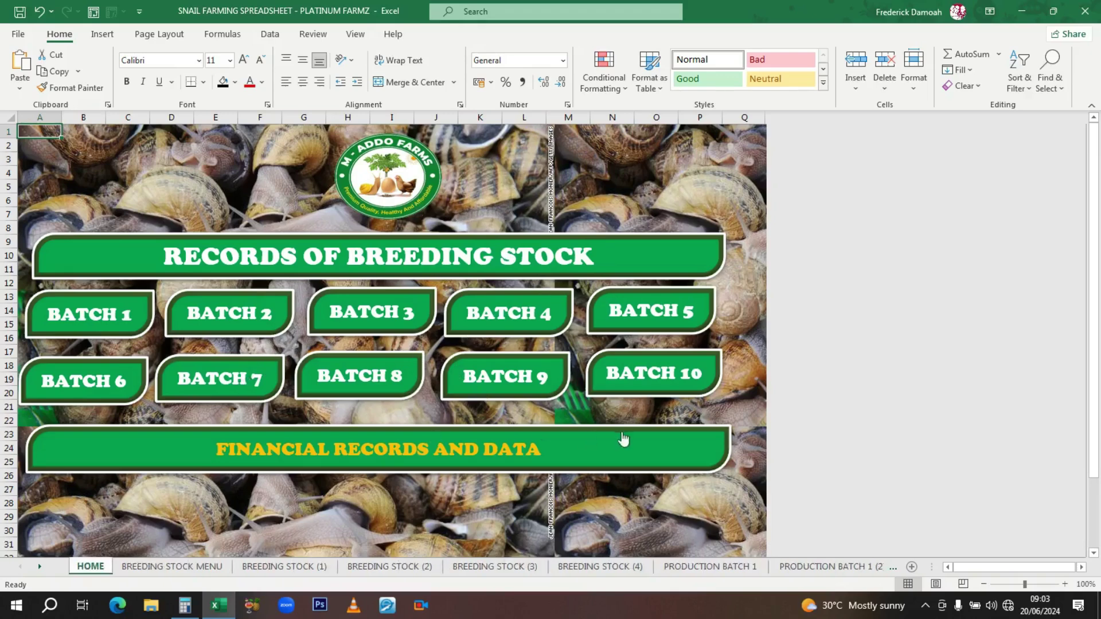
Step: Shift the M - ADDO FARMS logo slightly to the right on the HOME sheet
click(681, 162)
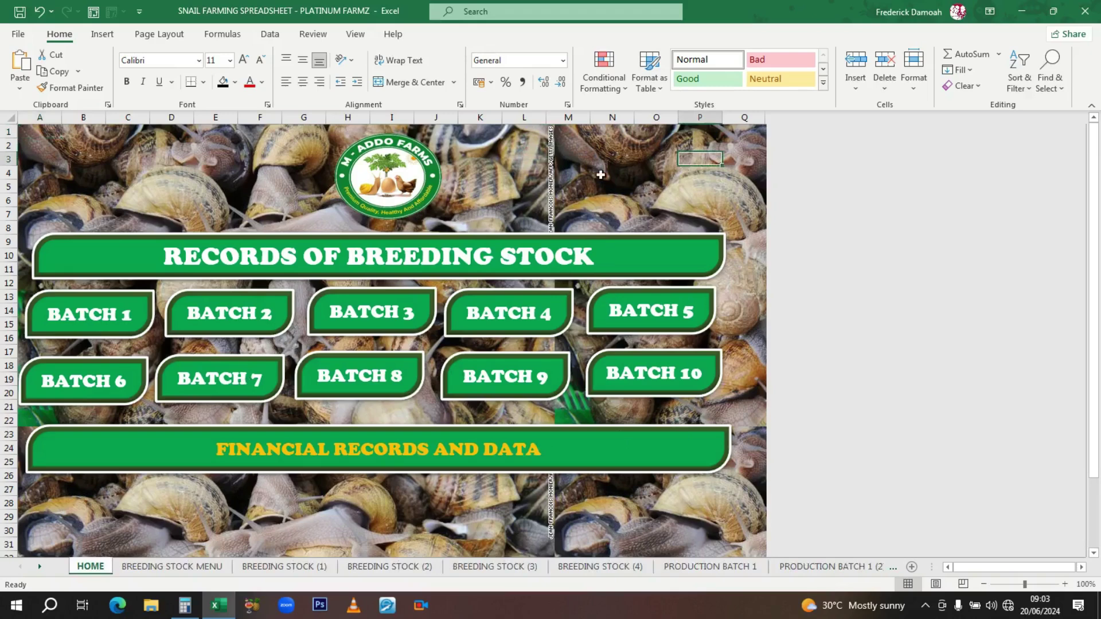
click(597, 173)
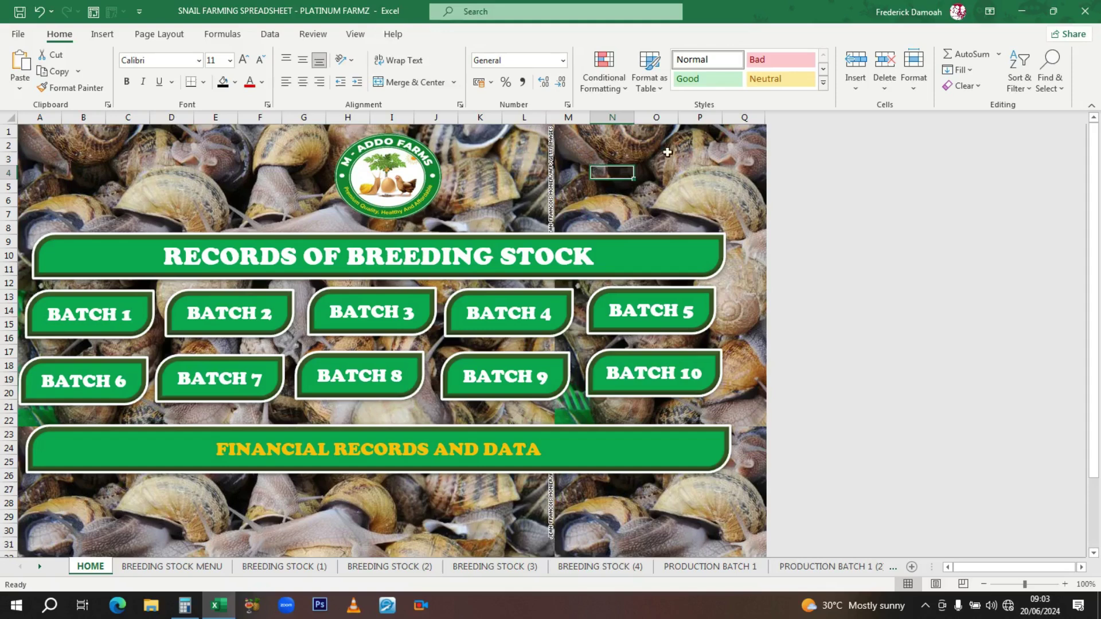
click(743, 175)
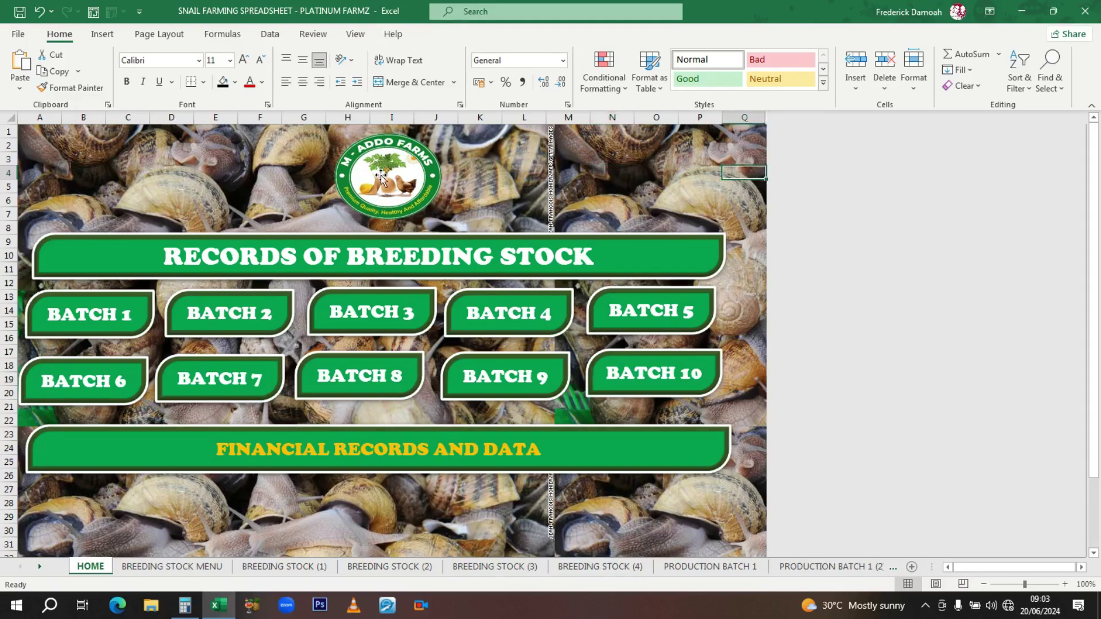
drag(379, 174, 396, 180)
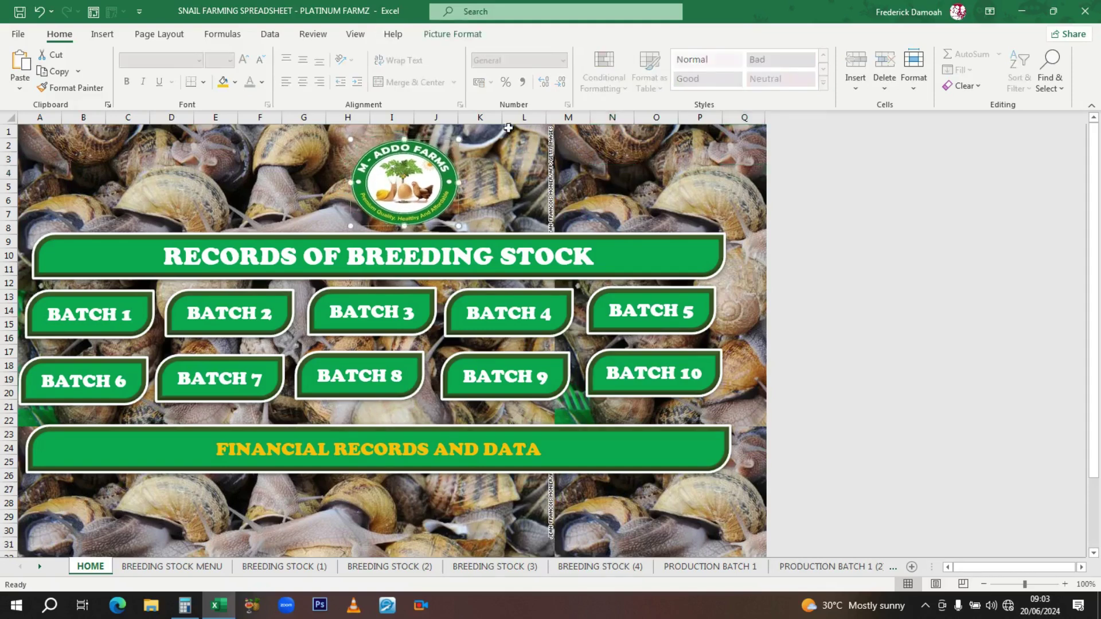
click(711, 168)
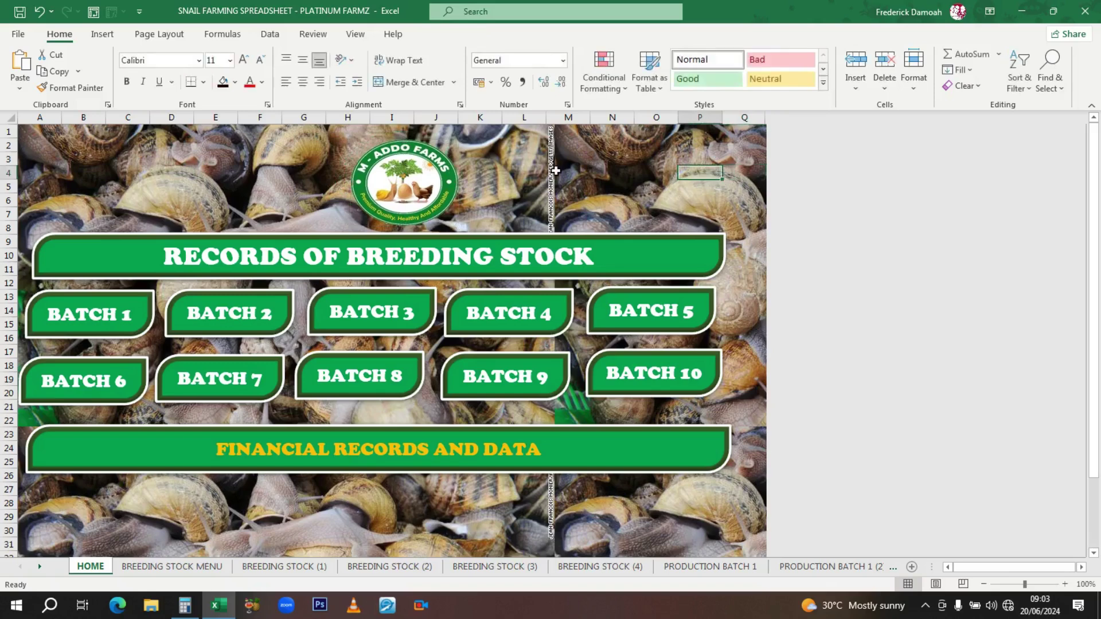
click(555, 171)
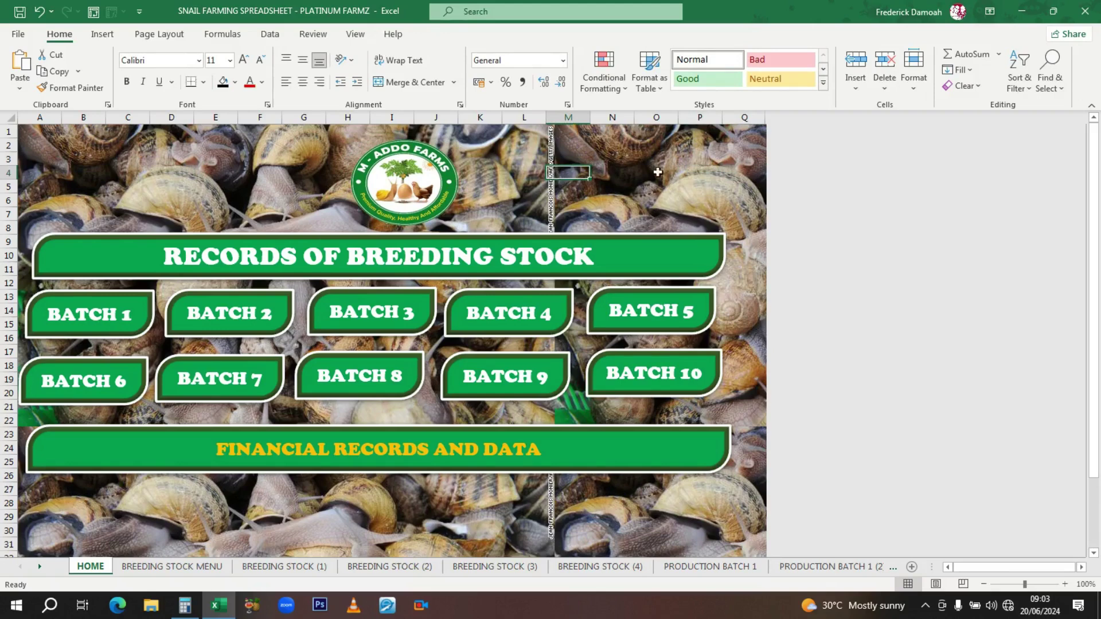
click(665, 169)
click(703, 214)
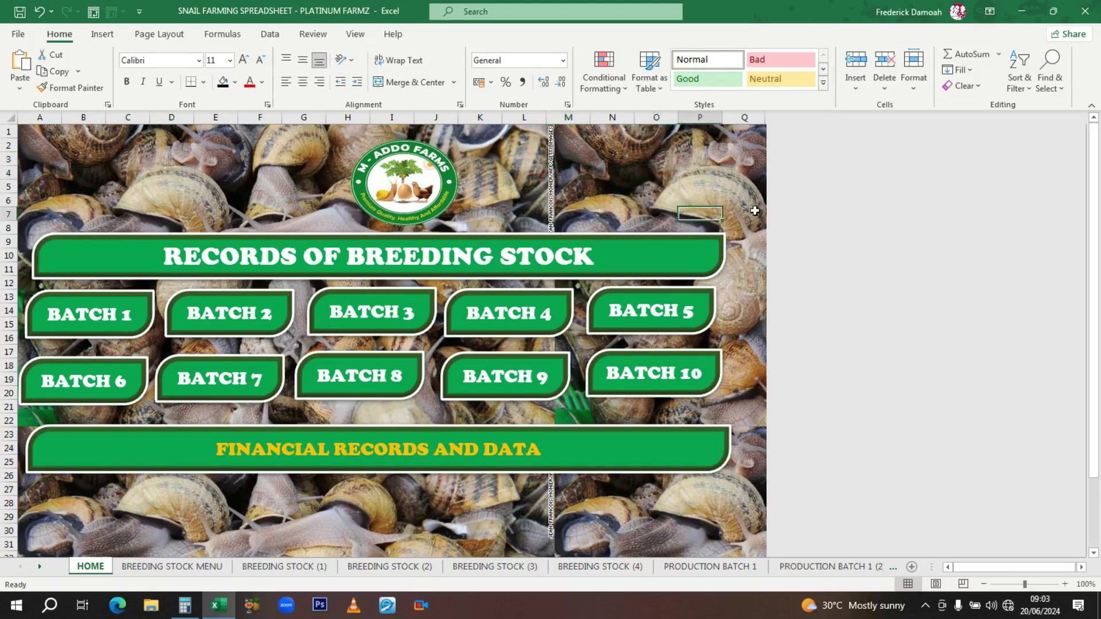
click(745, 200)
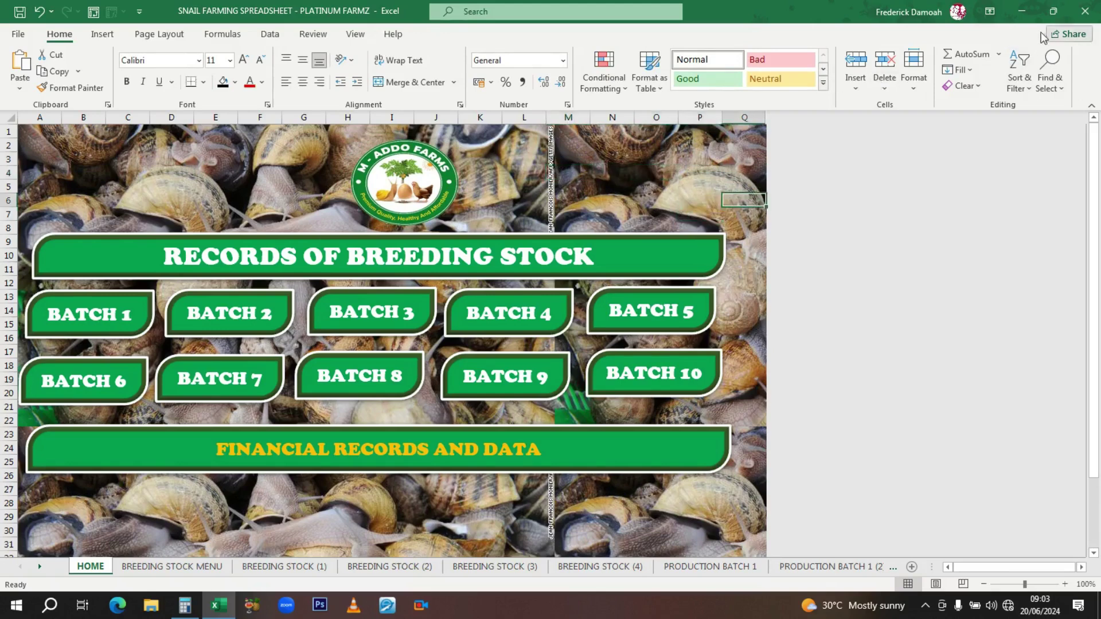